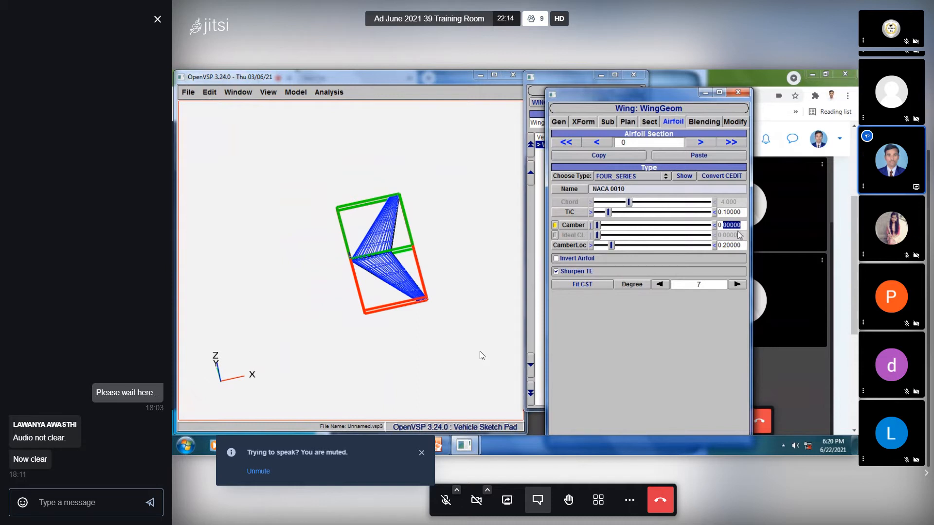
- Set the wing airfoil's camber to 0.02 and its thickness-to-chord ratio to 0.05, then inspect the wing
type("0.02")
key("Return")
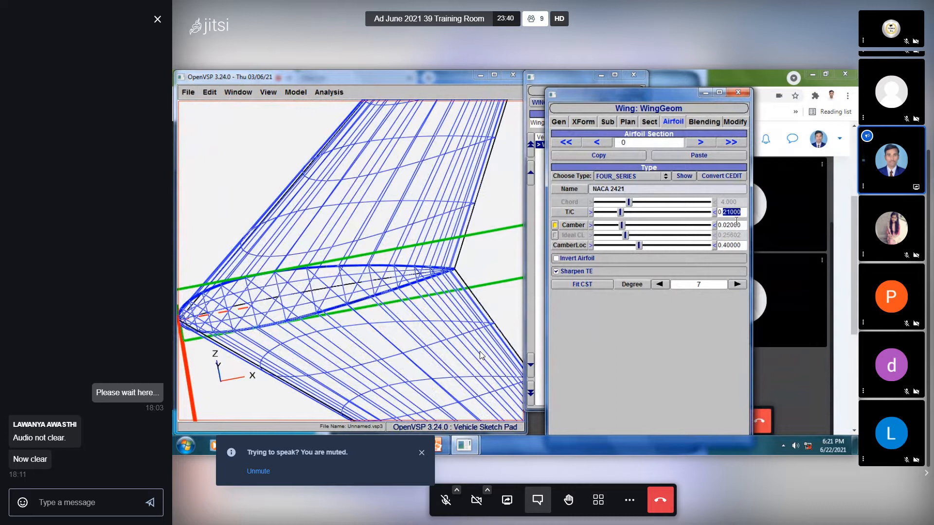
type("05")
key("Return")
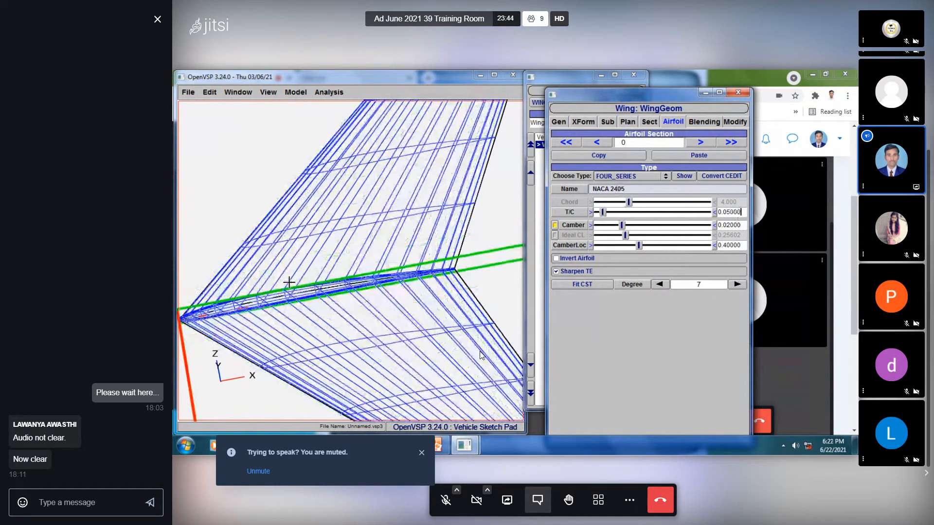
left_click(371, 237)
scroll(370, 233, "down", 4)
left_click_drag(369, 227, 441, 206)
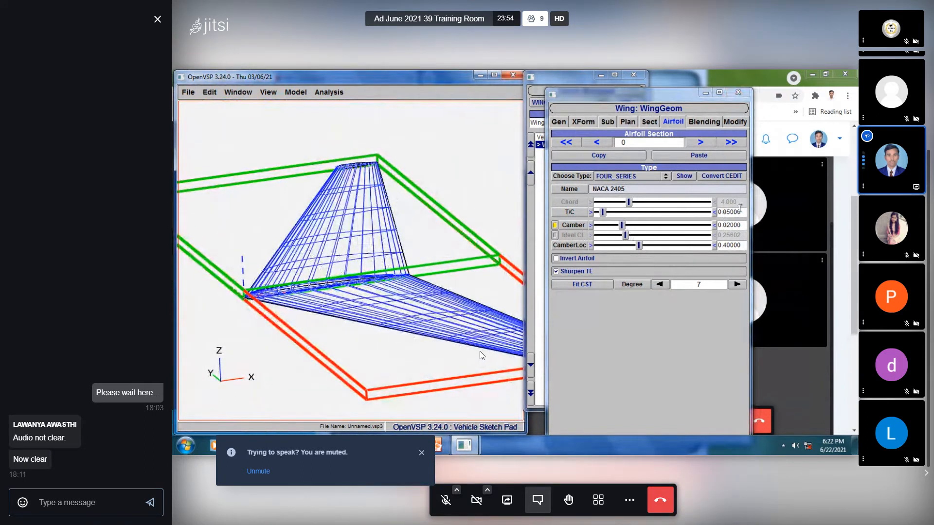
- Set the airfoil's thickness-to-chord ratio to 0.3 and inspect the wing from root to tip
left_click_drag(743, 213, 722, 212)
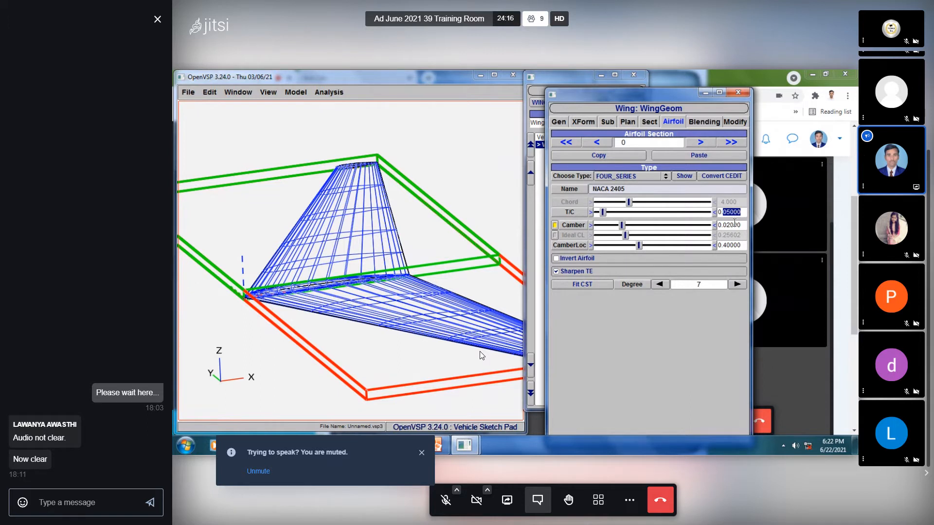
type("30")
key("Return")
left_click(344, 209)
scroll(343, 208, "up", 2)
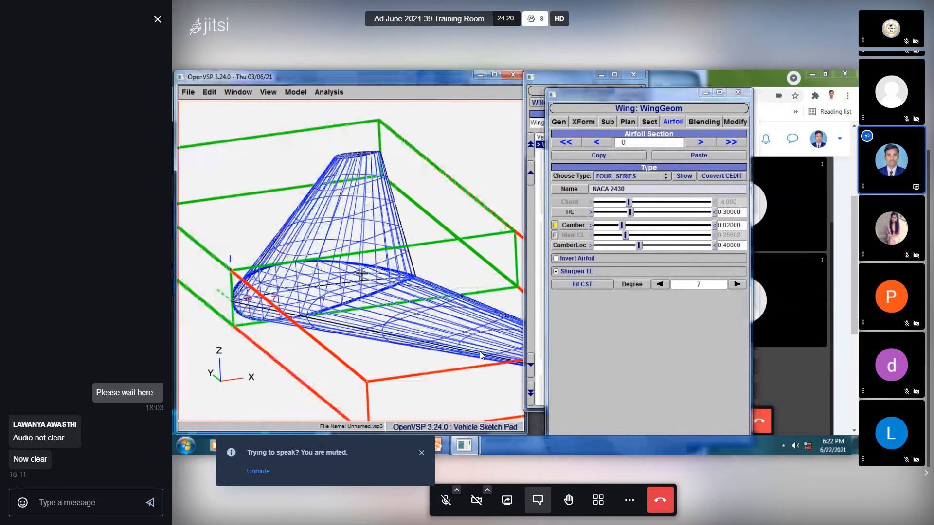
scroll(344, 209, "up", 3)
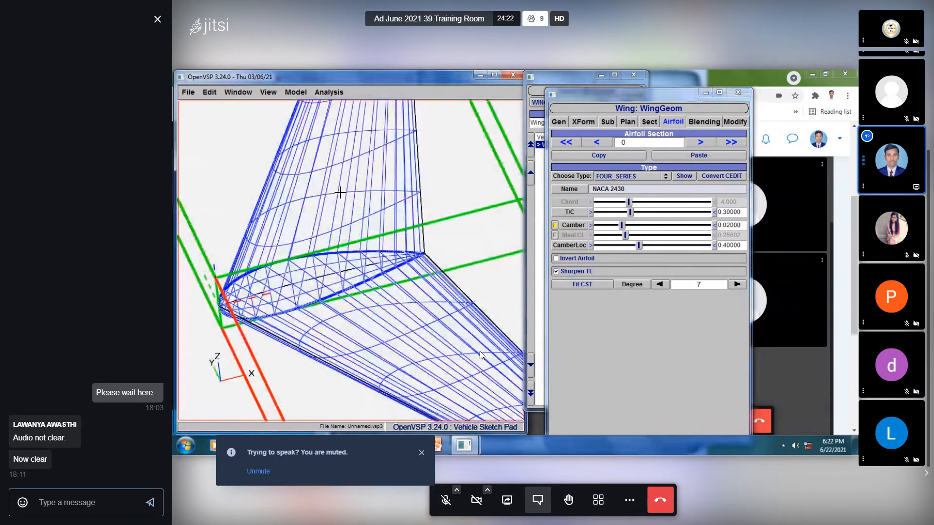
right_click_drag(340, 193, 358, 335)
mouse_move(382, 280)
left_mouse_down()
mouse_move(379, 255)
mouse_move(381, 274)
left_mouse_up()
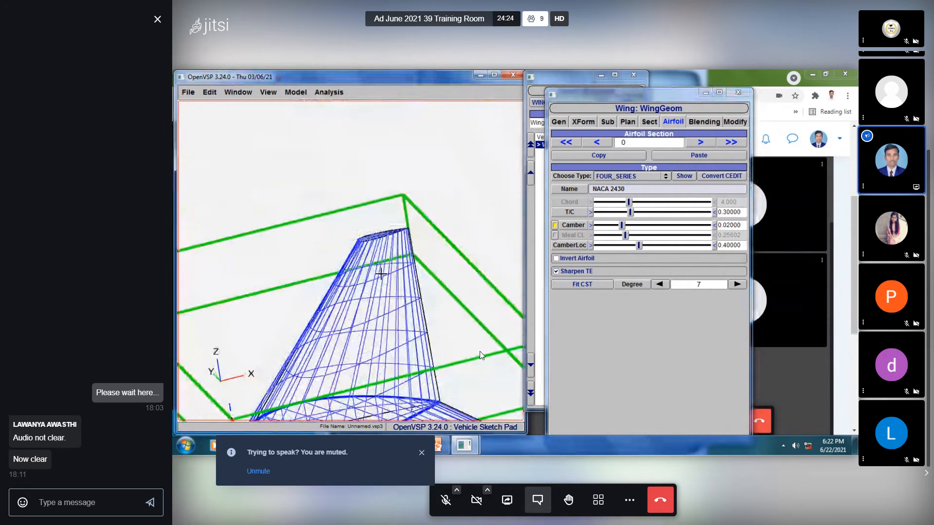
right_click_drag(381, 274, 394, 172)
scroll(406, 231, "down", 3)
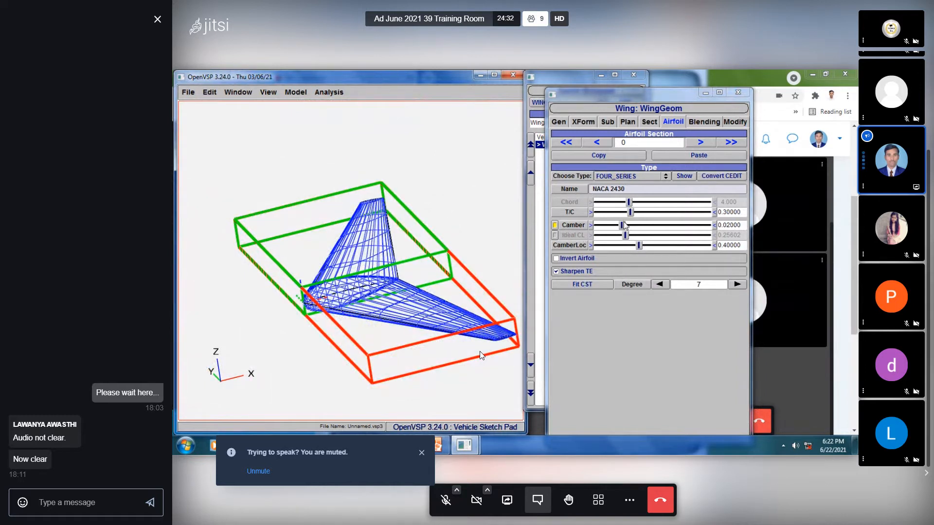
- Show the airfoil's cross-section view beside the wing settings and set the thickness-to-chord ratio to 0.05
left_click(685, 176)
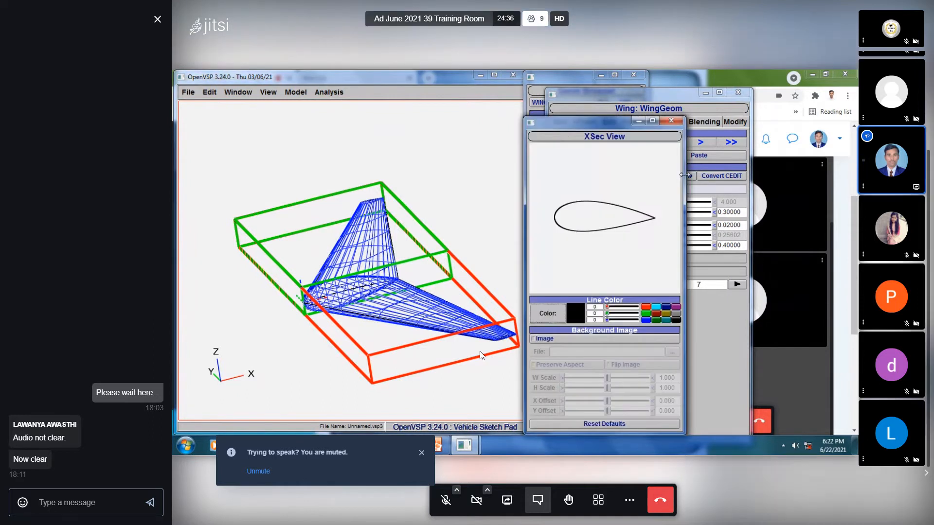
left_click_drag(559, 125, 377, 133)
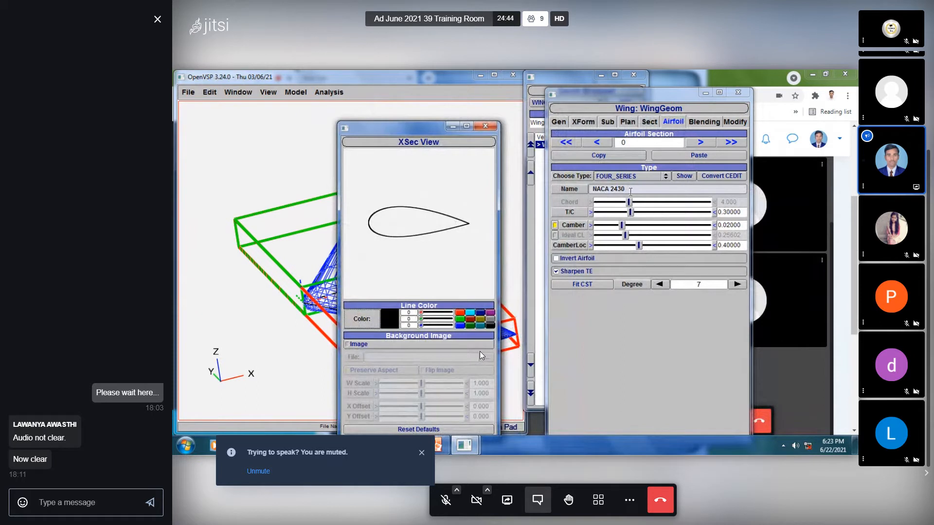
left_click_drag(744, 211, 722, 212)
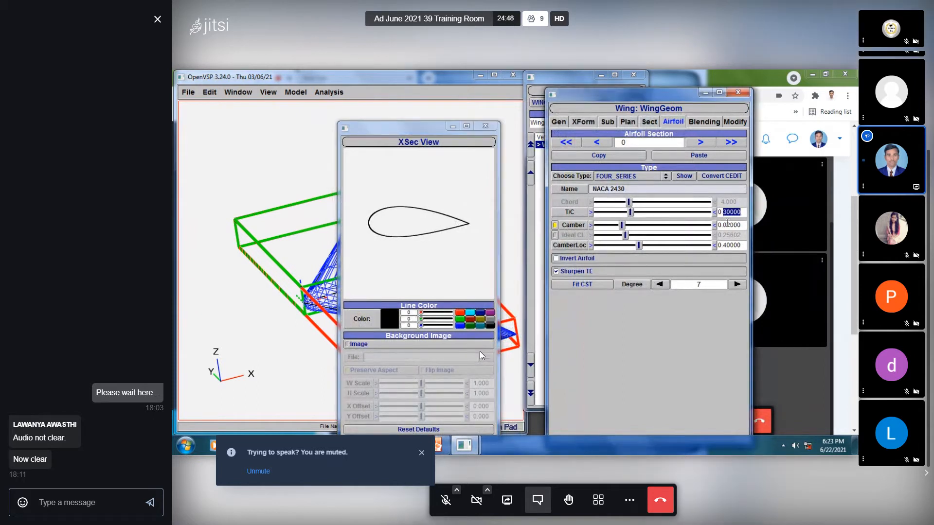
type("05")
key("Return")
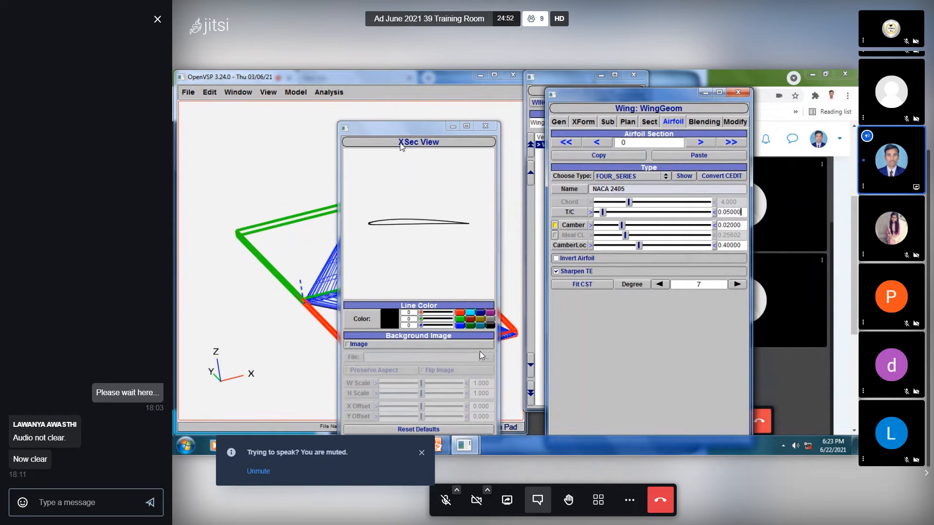
left_click_drag(381, 131, 467, 130)
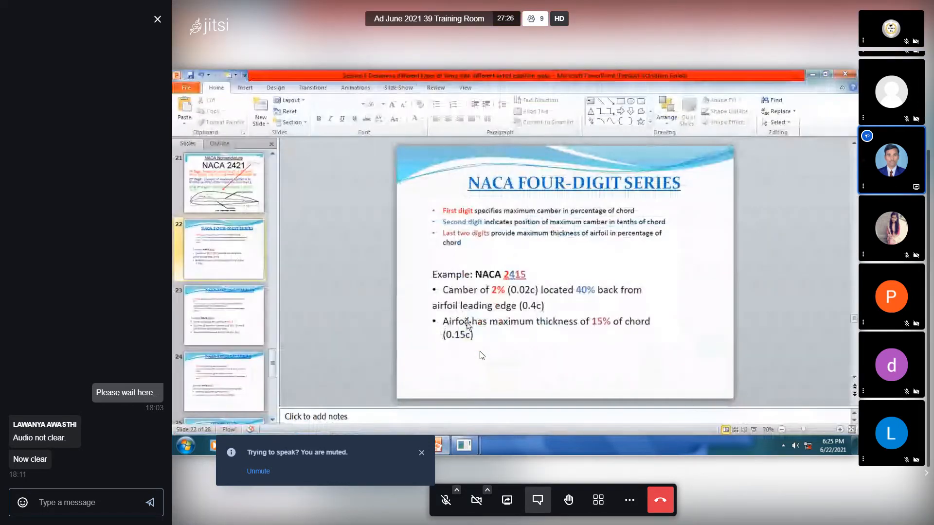
- Close the meeting's chat panel
left_click(157, 18)
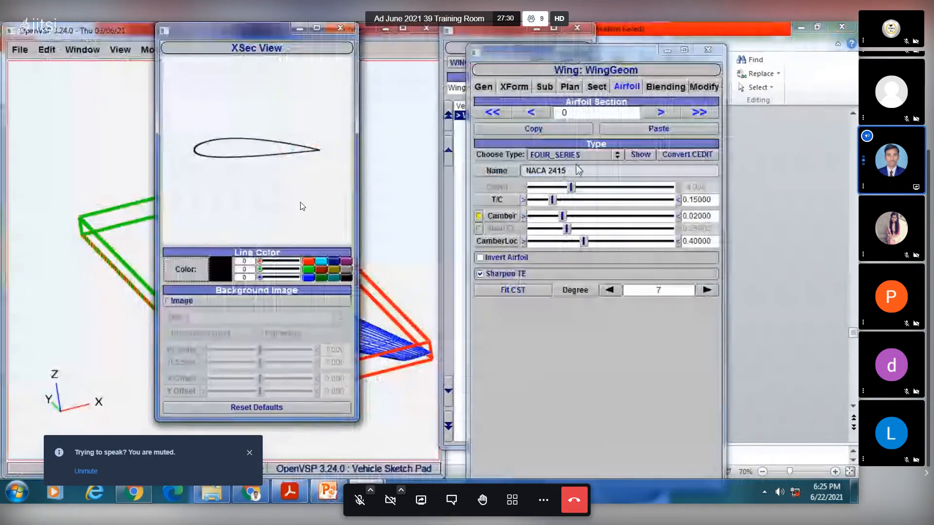
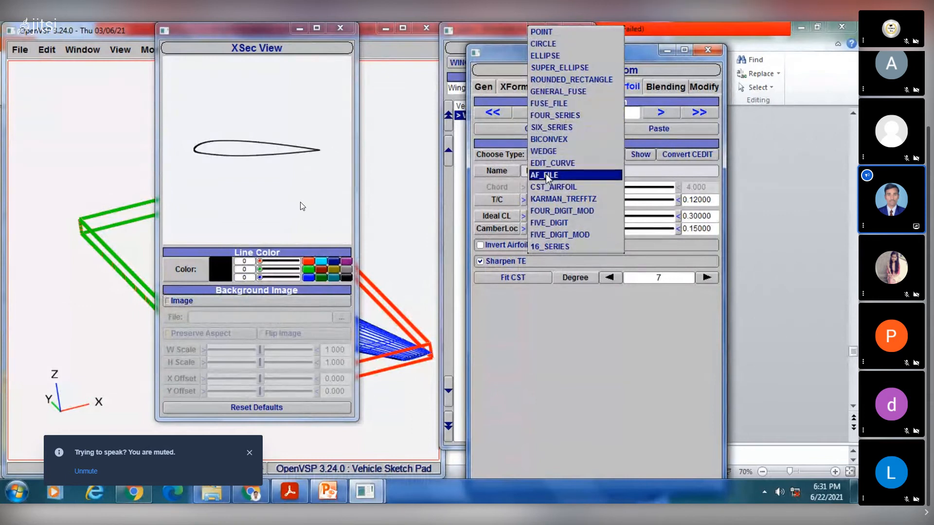
- Set the type of airfoil section 0 to 16_SERIES, checking the PowerPoint slides and the available airfoil types
left_click(557, 247)
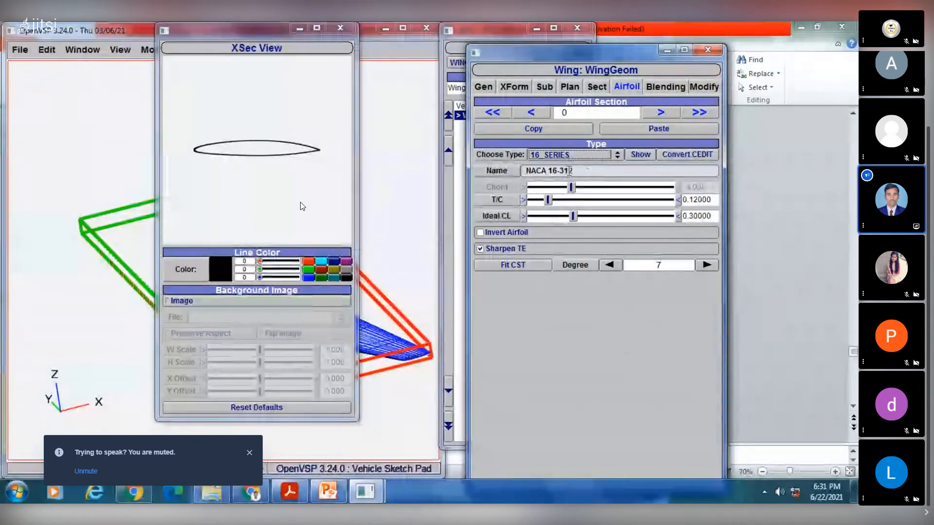
left_click(326, 493)
left_click(326, 493)
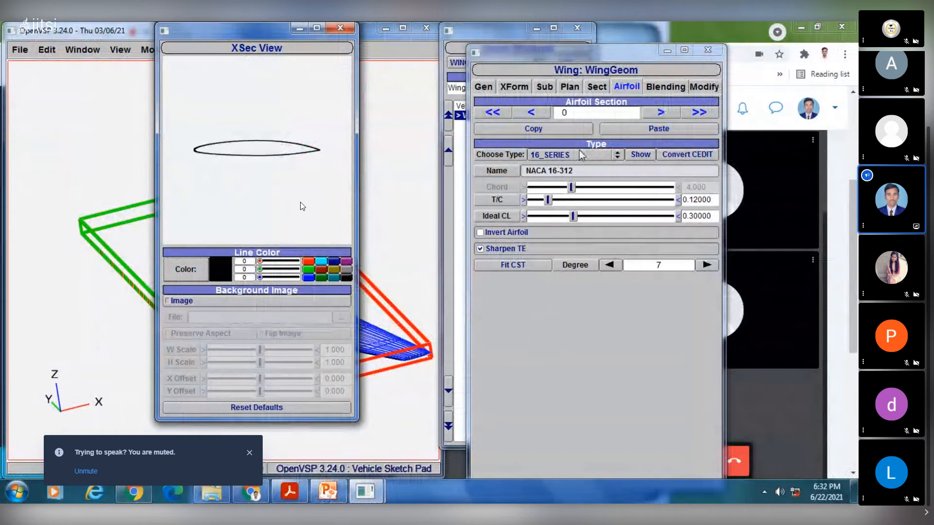
left_click(602, 155)
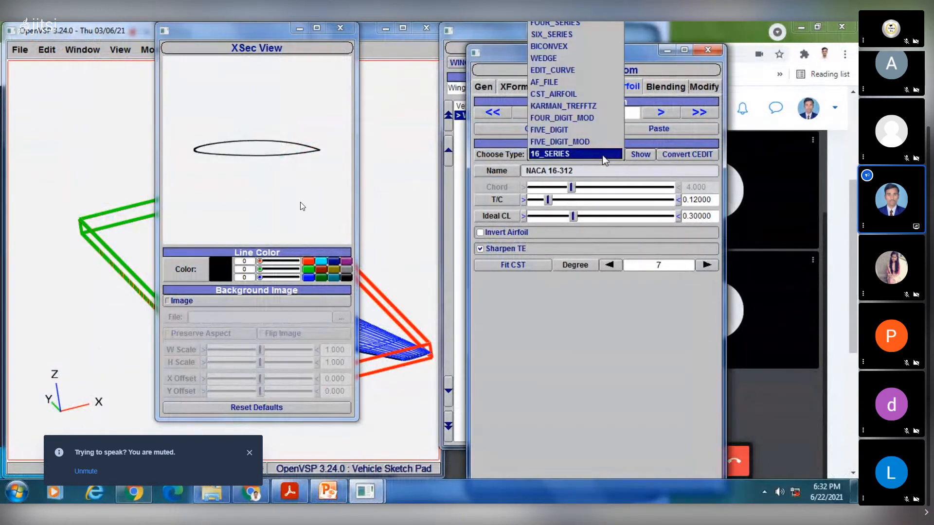
left_click(589, 326)
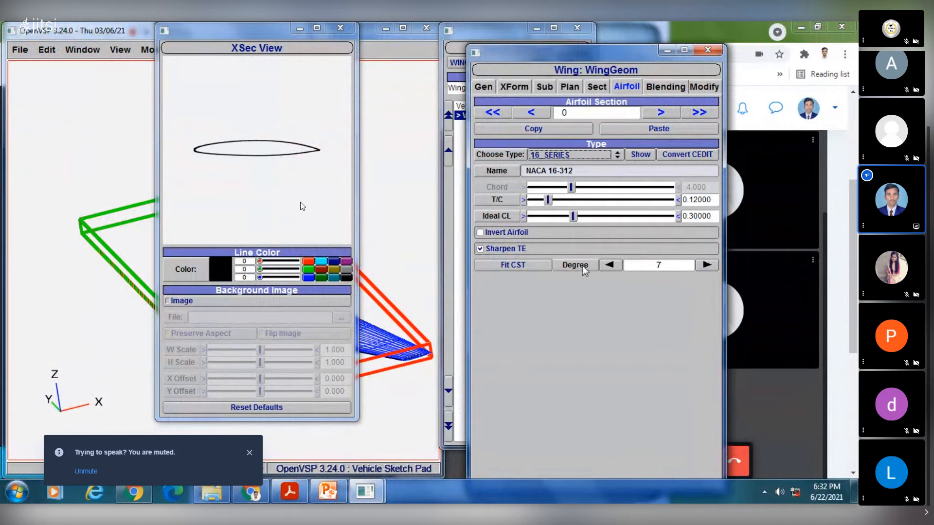
- Try the FIVE_DIGIT_MOD type on airfoil section 0, return it to 16_SERIES, and show the section's profile
left_click(576, 153)
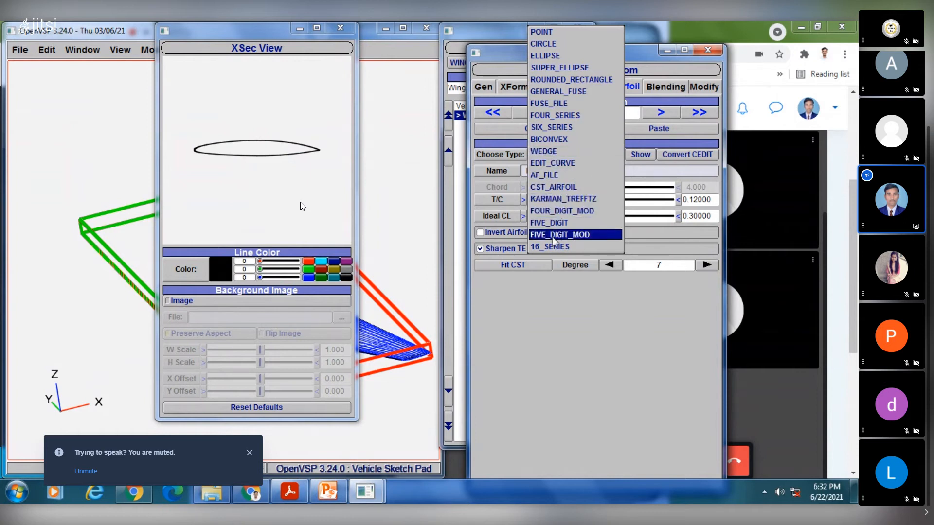
left_click(572, 235)
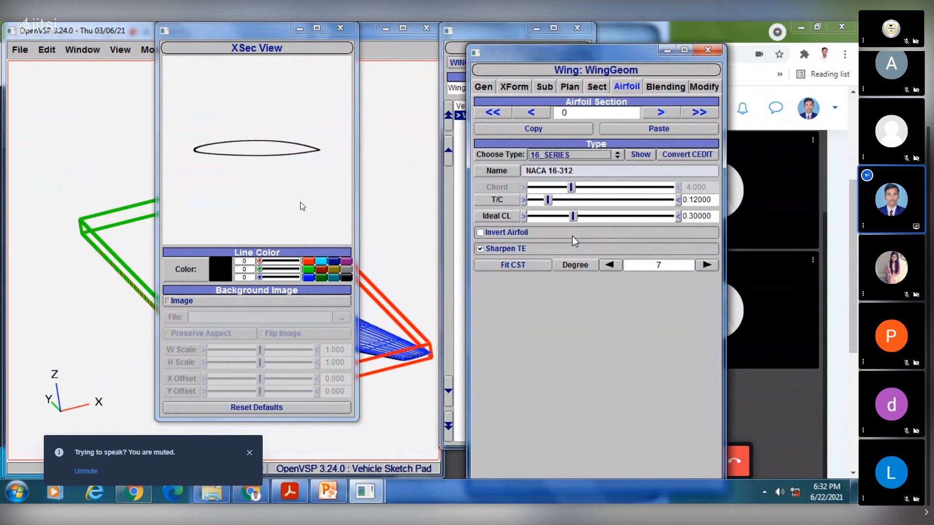
left_click(584, 155)
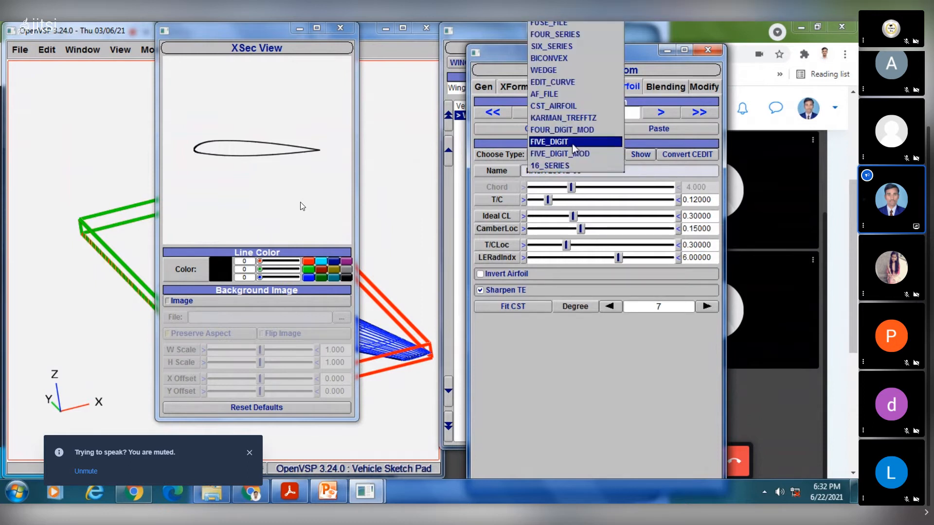
left_click(563, 166)
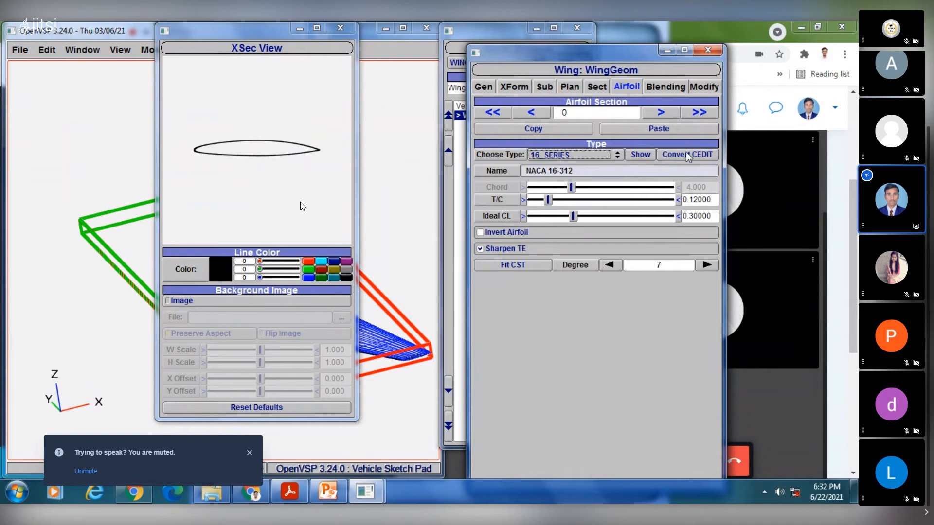
left_click(639, 156)
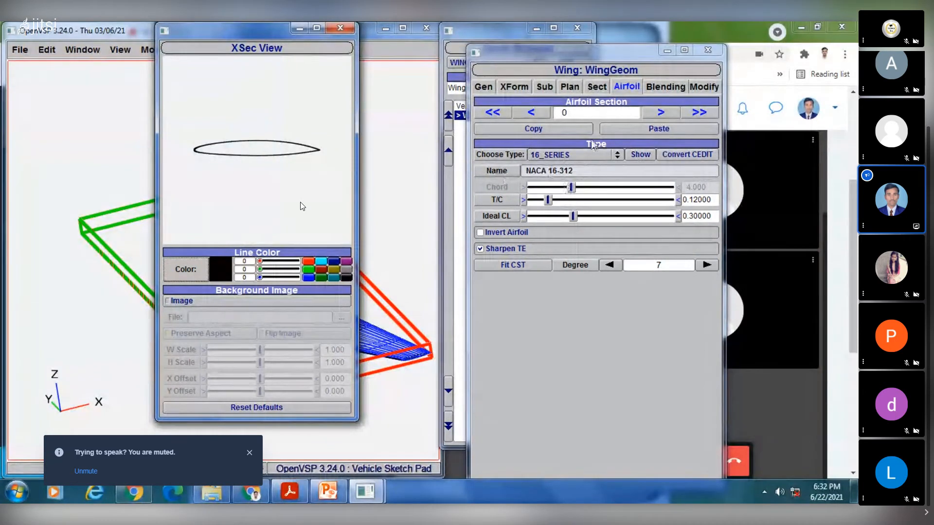
- Go to airfoil section 1, try the FIVE_DIGIT type, and set the section's type to SIX_SERIES
left_click(660, 112)
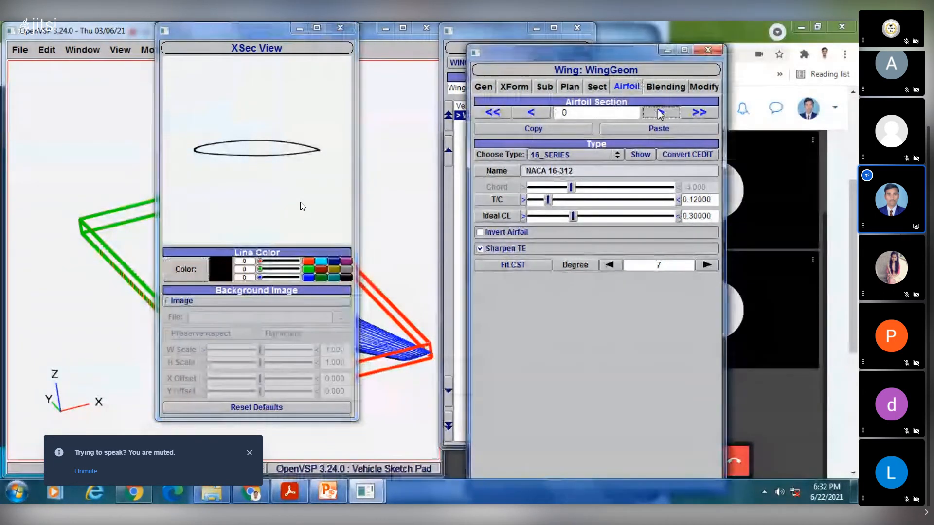
left_click(576, 153)
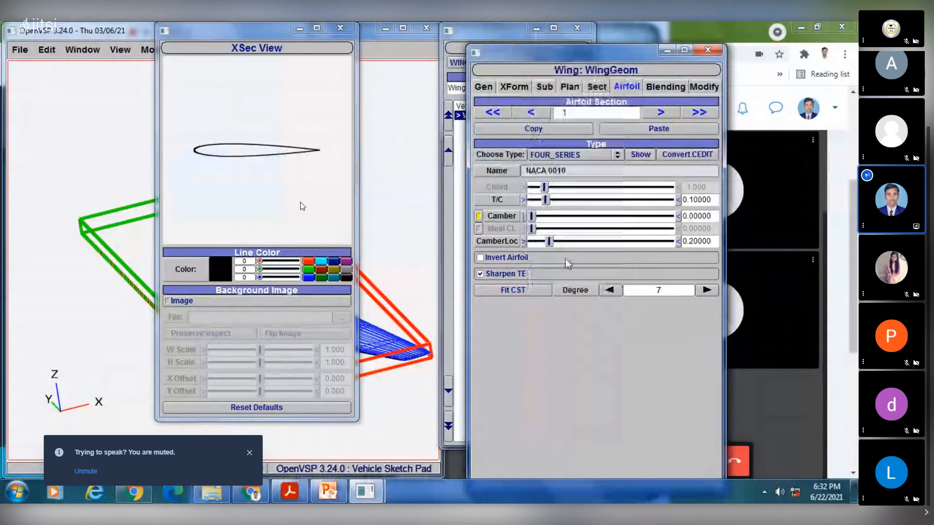
left_click(565, 258)
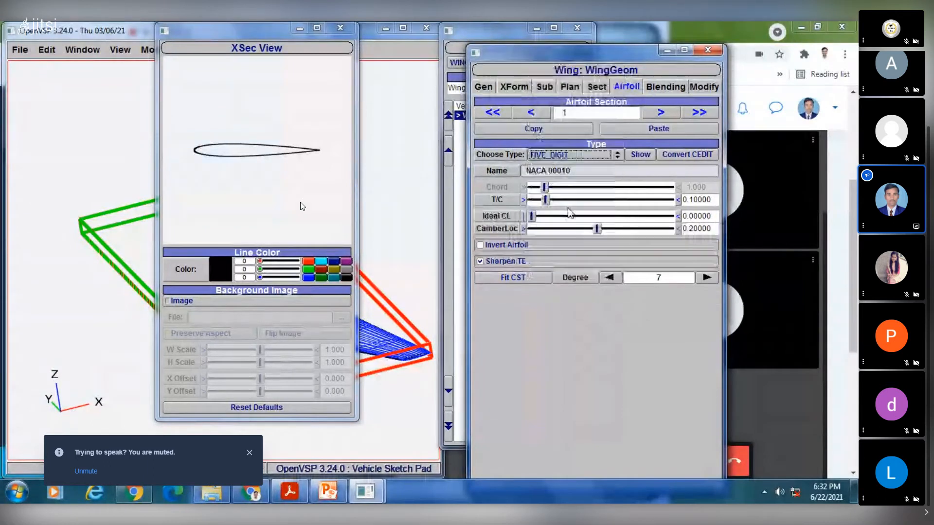
left_click(567, 152)
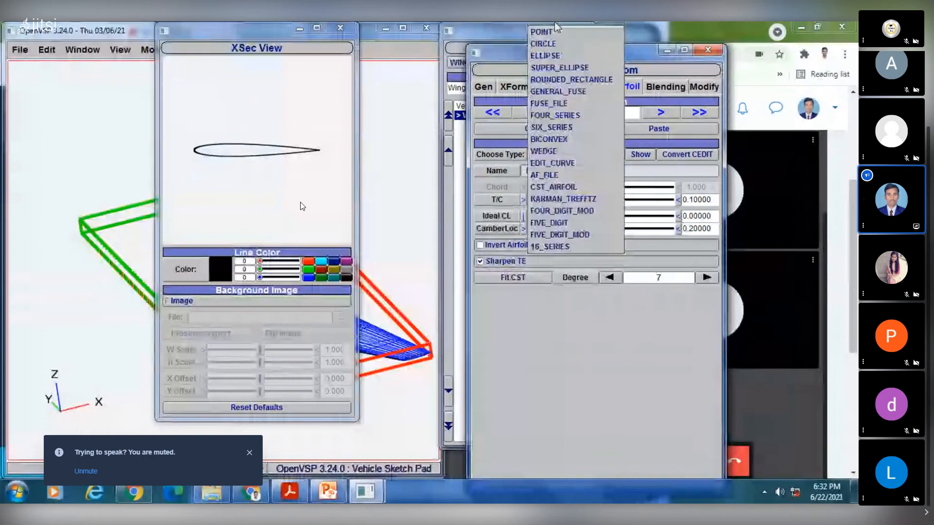
left_click(562, 129)
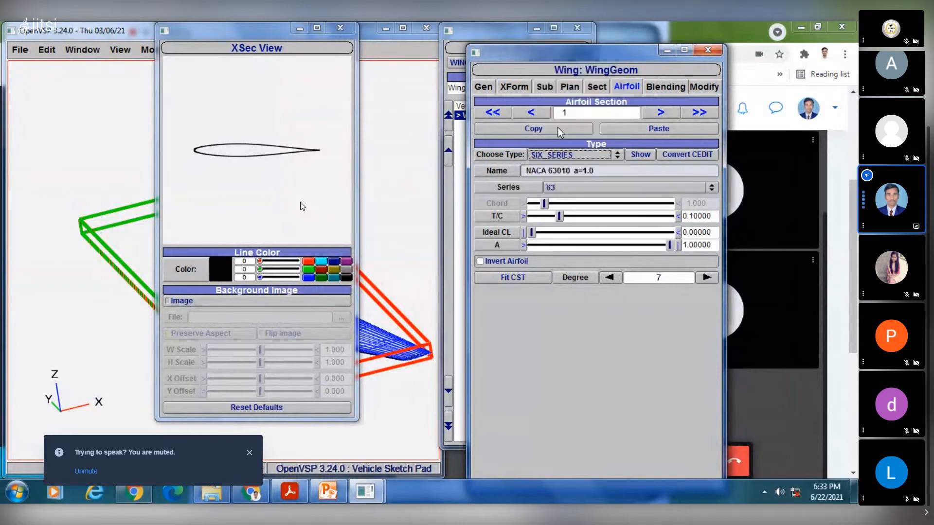
- Consult the NACA 64-212 example on the PowerPoint slide and set the six-series airfoil's series to 64
left_click(329, 493)
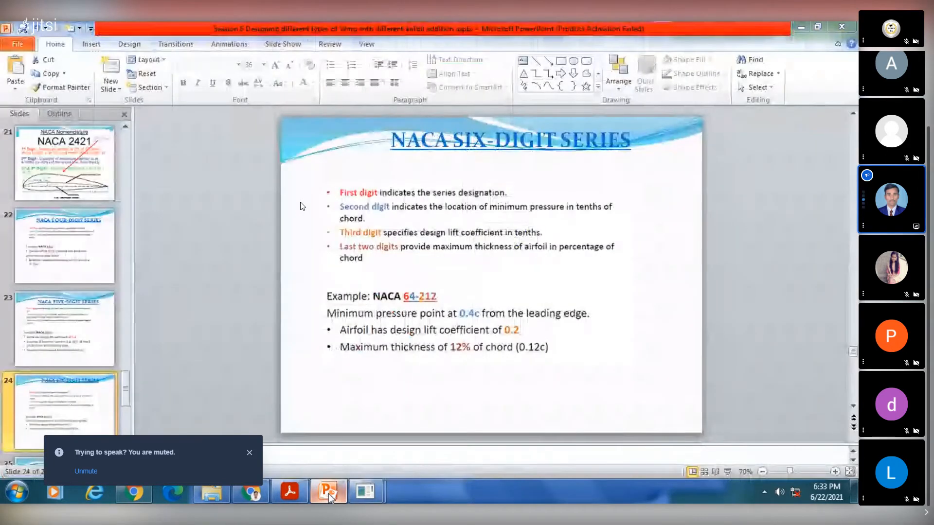
left_click(328, 493)
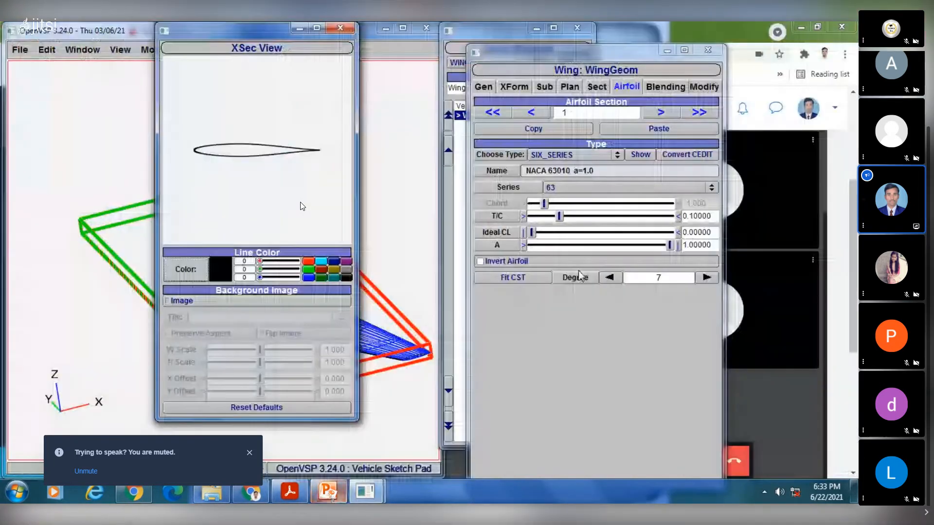
left_click(606, 188)
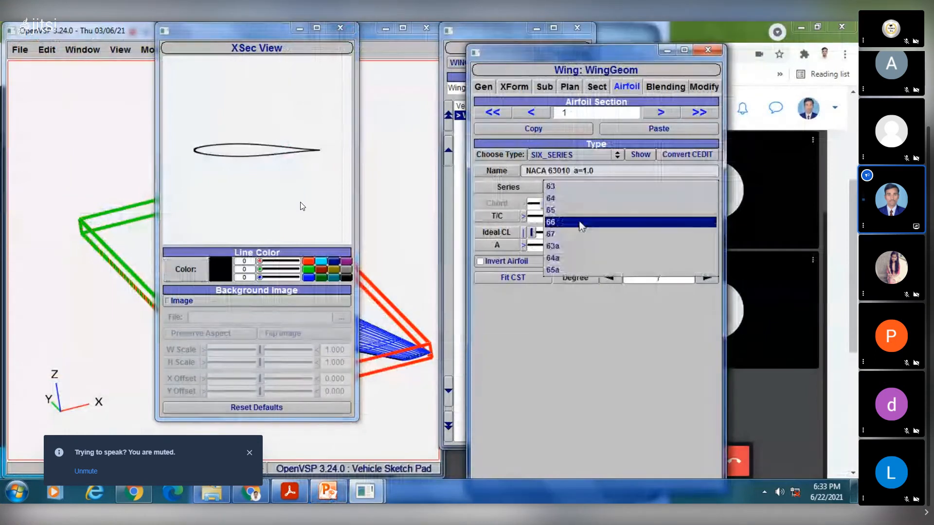
left_click(328, 491)
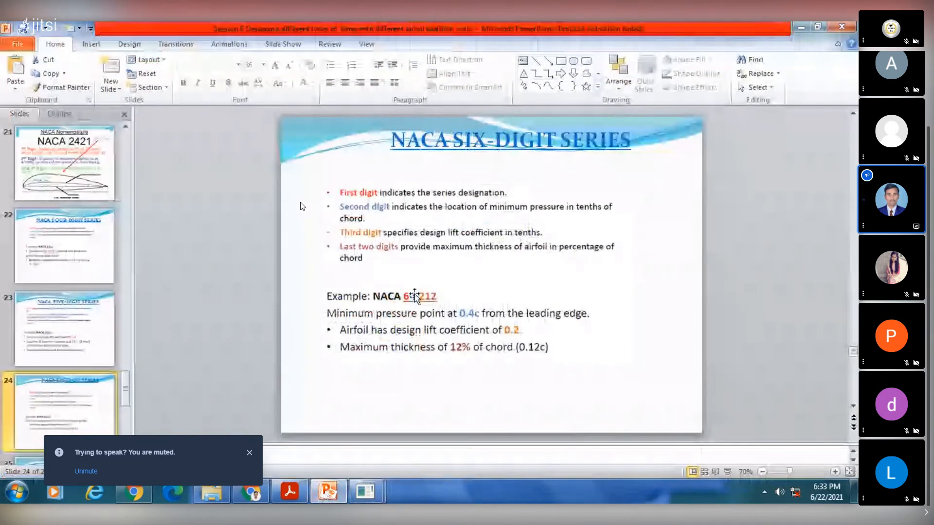
key("alt+Tab")
left_click(569, 188)
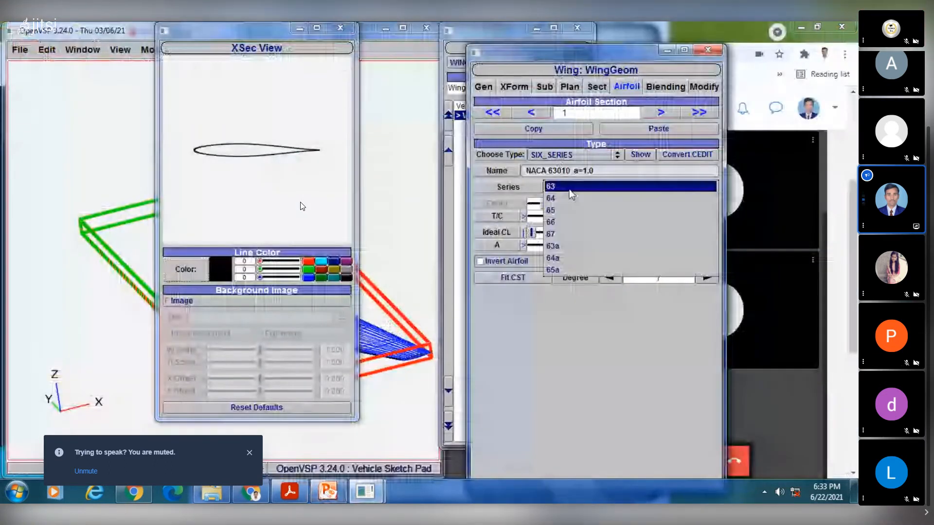
left_click(569, 198)
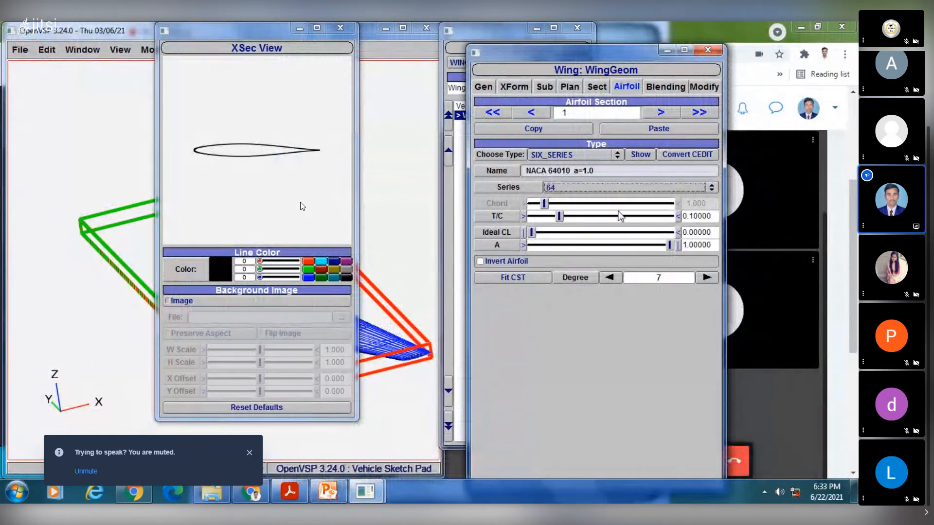
- Check the slide example's maximum thickness in PowerPoint and set the airfoil's thickness-to-chord ratio to 0.12
left_click(335, 496)
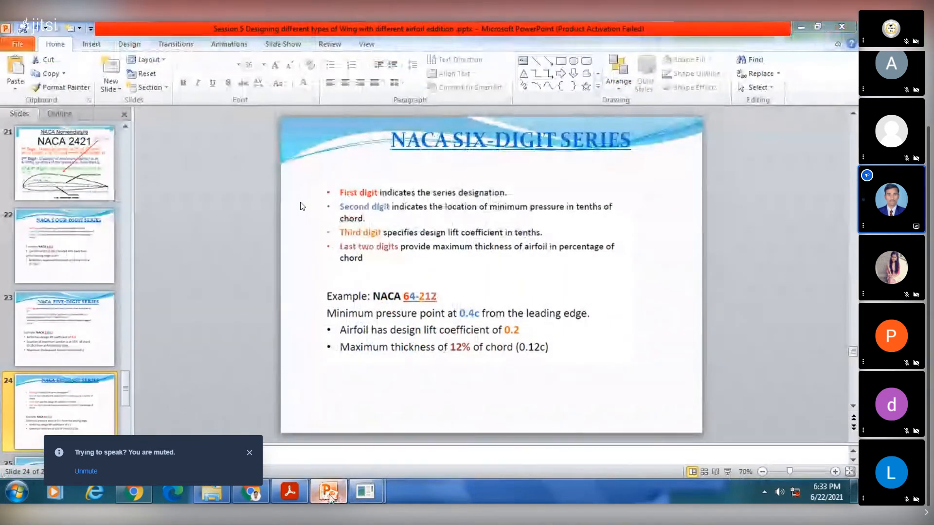
left_click(330, 496)
left_click_drag(711, 216, 695, 217)
type("2")
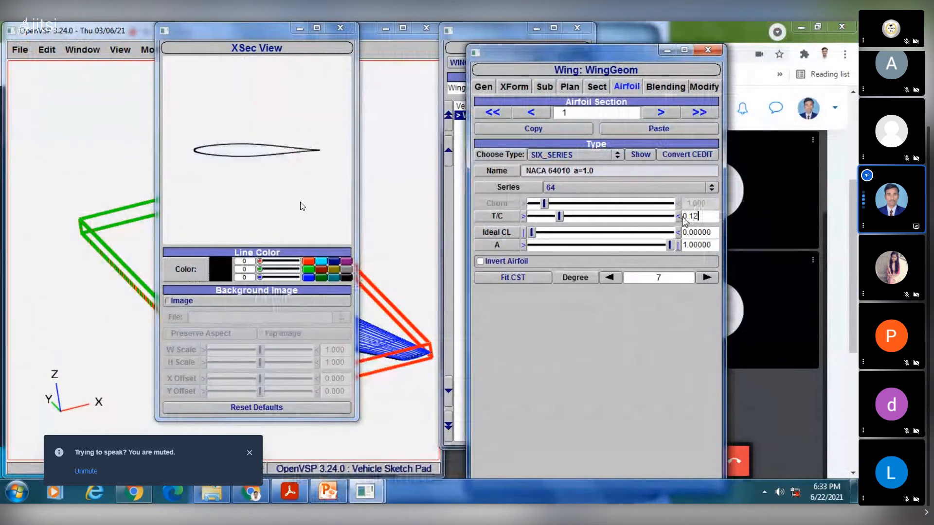
key("Return")
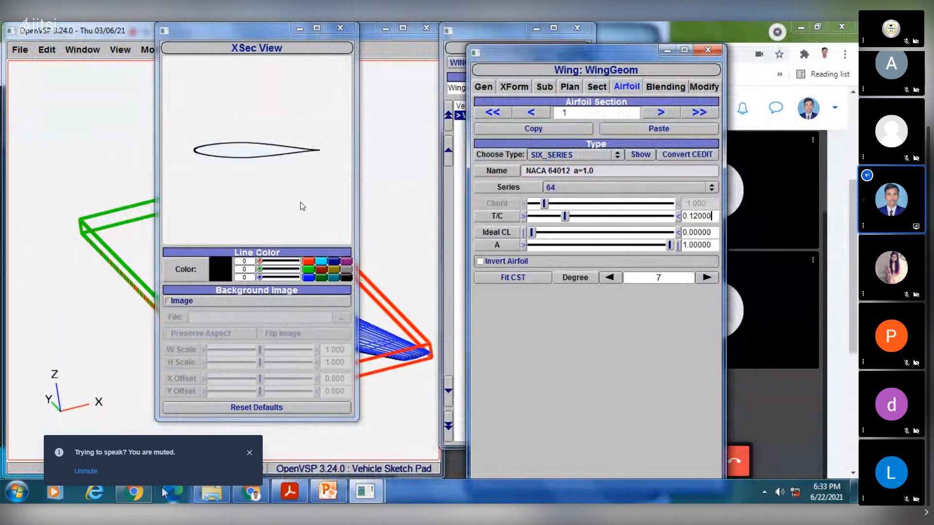
- Check the example's design lift coefficient in PowerPoint and set the airfoil's ideal lift coefficient to 0.2
left_click(328, 493)
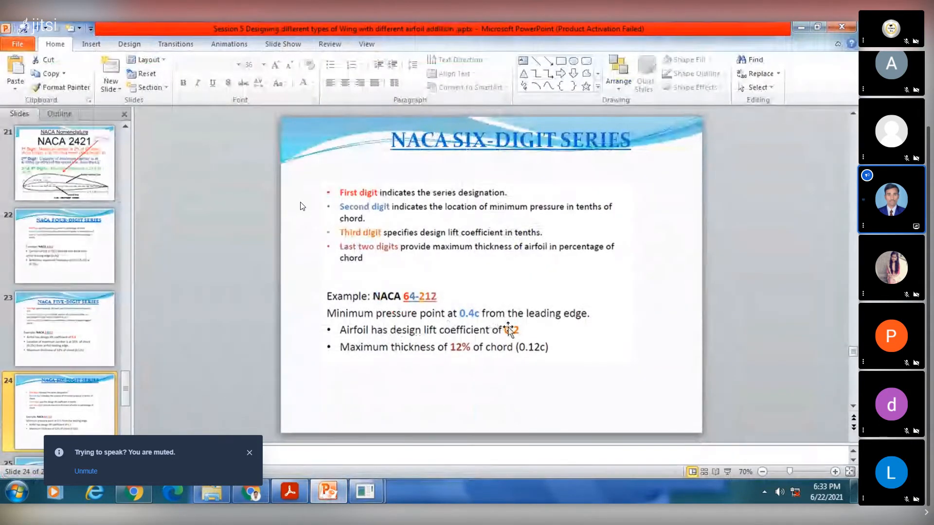
left_click(328, 493)
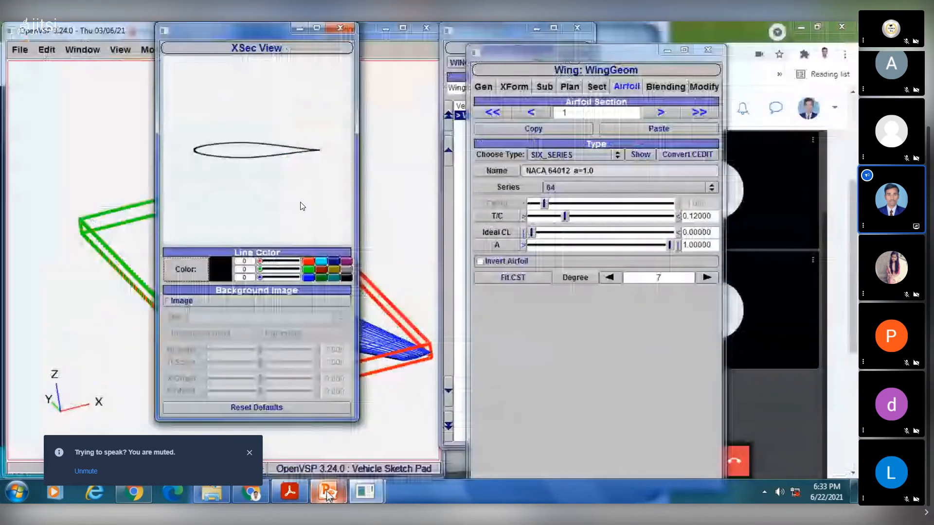
left_click_drag(712, 232, 691, 228)
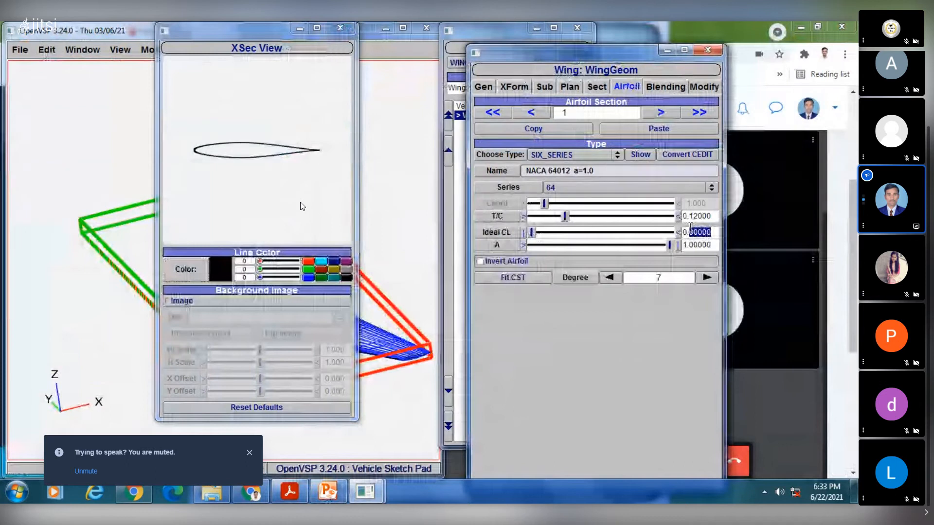
type("2")
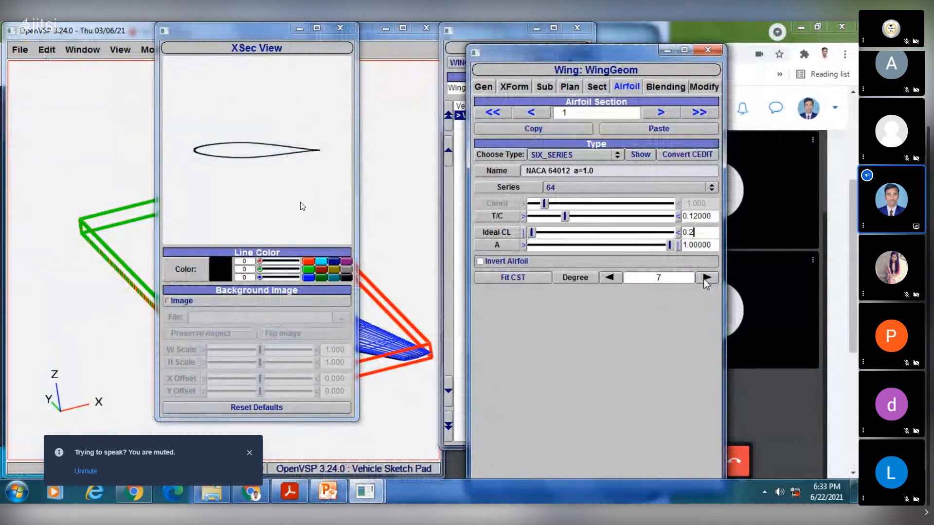
key("Return")
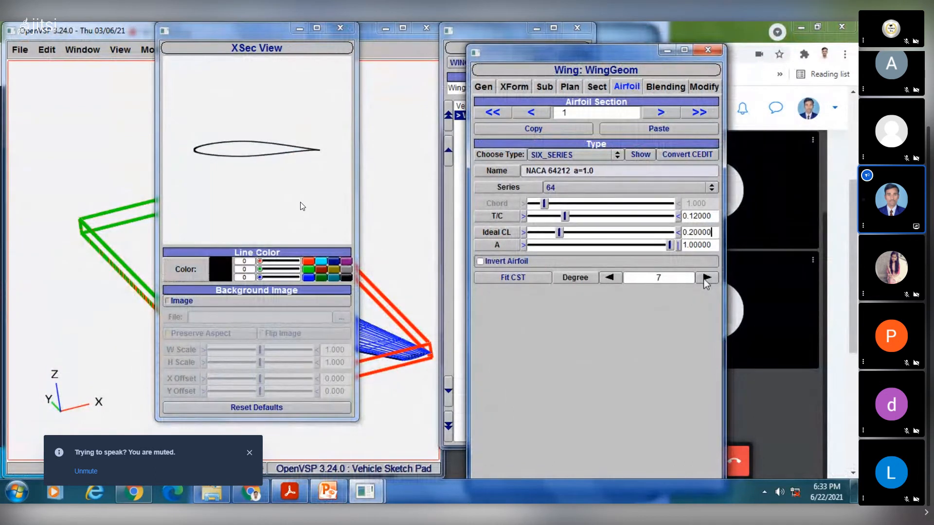
- Compare the airfoil's name with the NACA 64-212 example on the PowerPoint slide and highlight the name
left_click(332, 492)
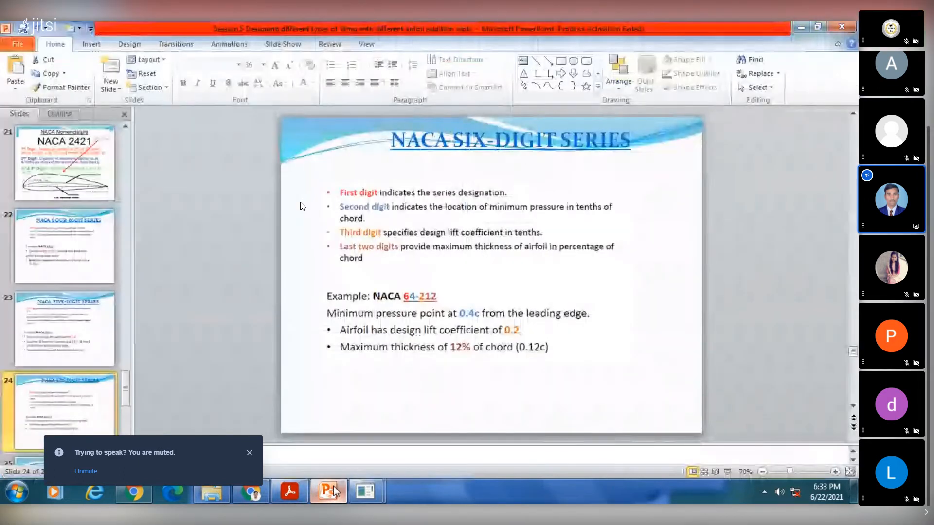
left_click(331, 492)
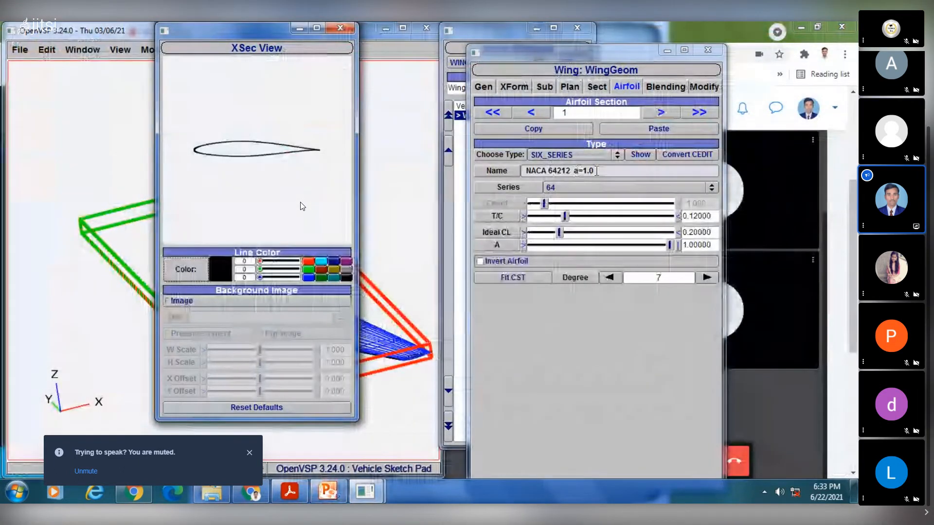
left_click_drag(596, 170, 524, 171)
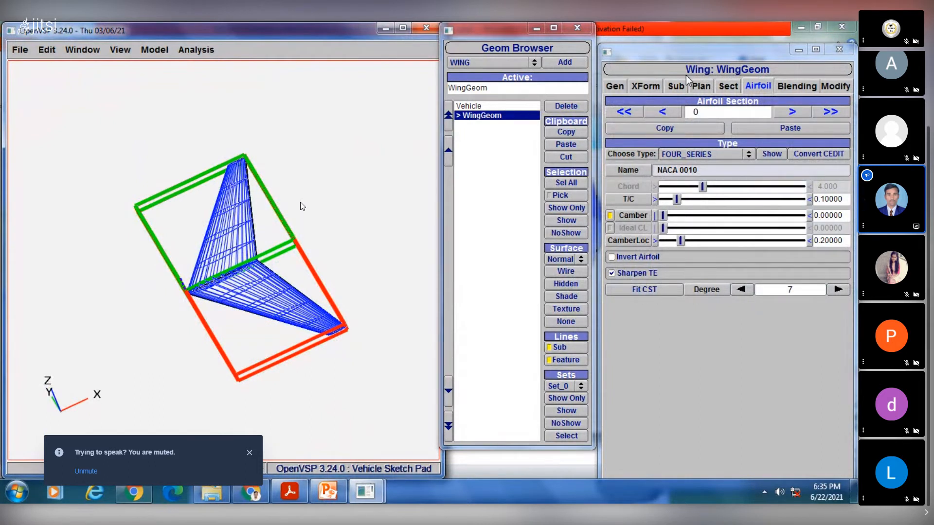
- Review the wing's general, transform, sub-surface and total planform settings
left_click(619, 89)
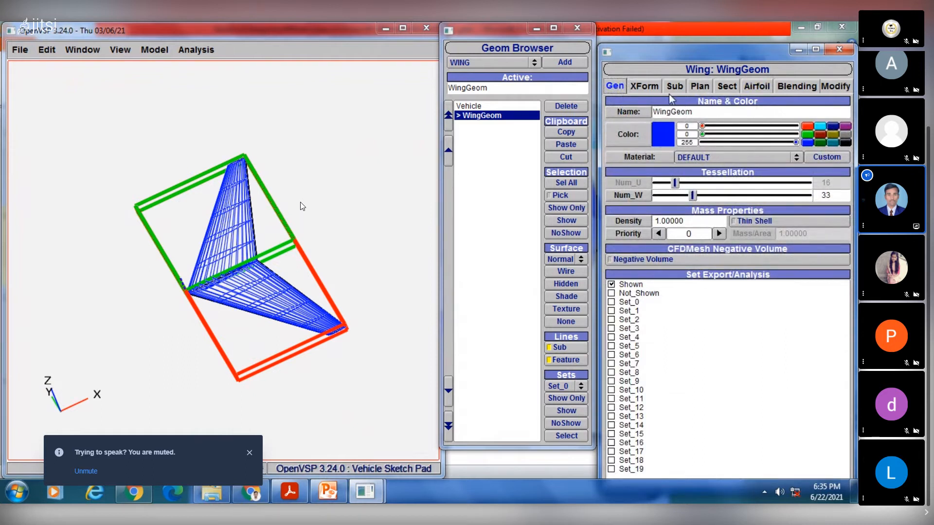
left_click(645, 86)
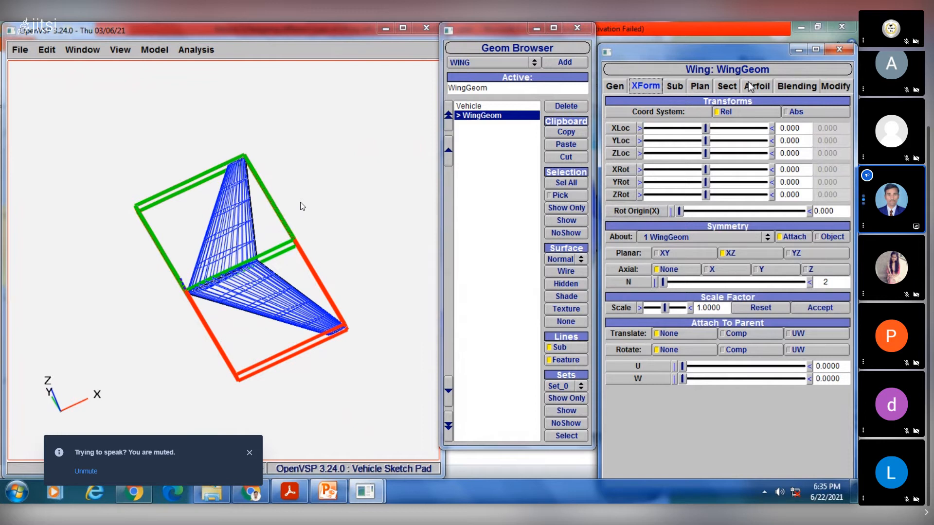
left_click(673, 87)
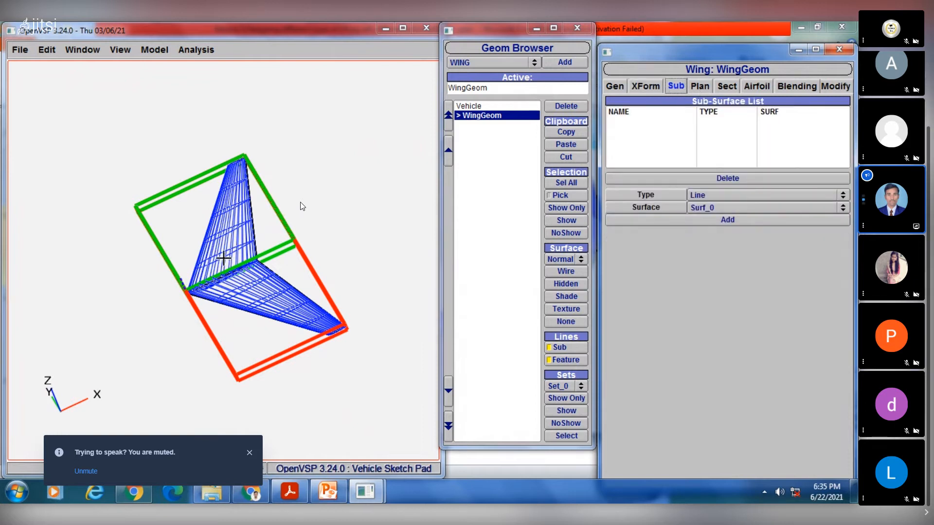
left_click(701, 87)
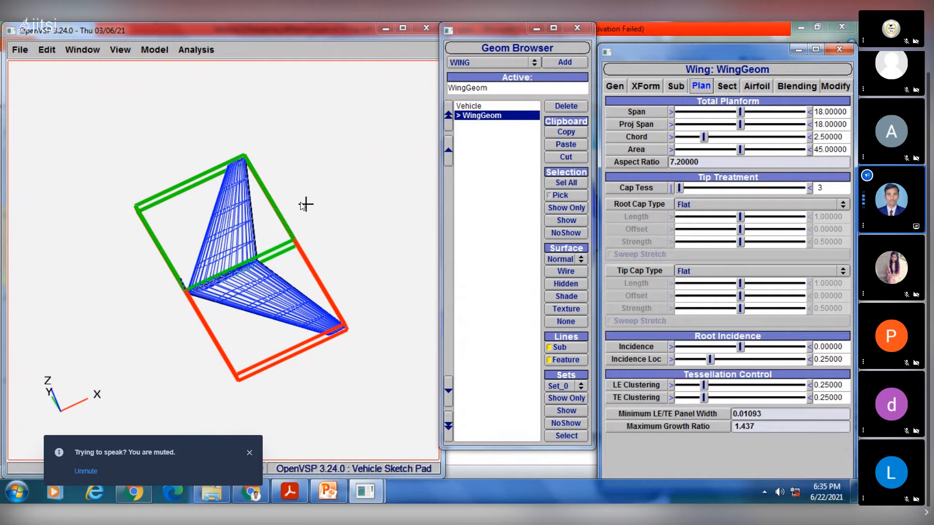
- Set the wing's total planform span to 20
left_click_drag(305, 207, 303, 206)
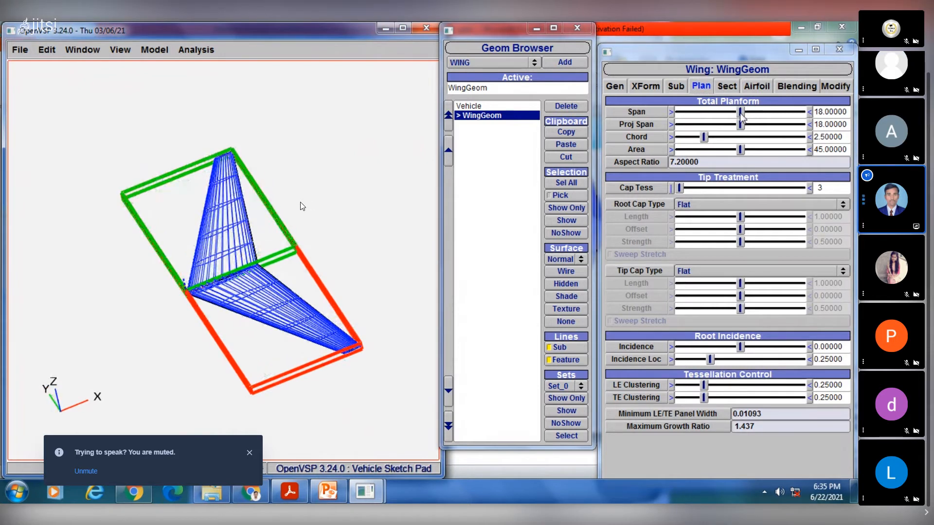
left_click_drag(741, 113, 761, 113)
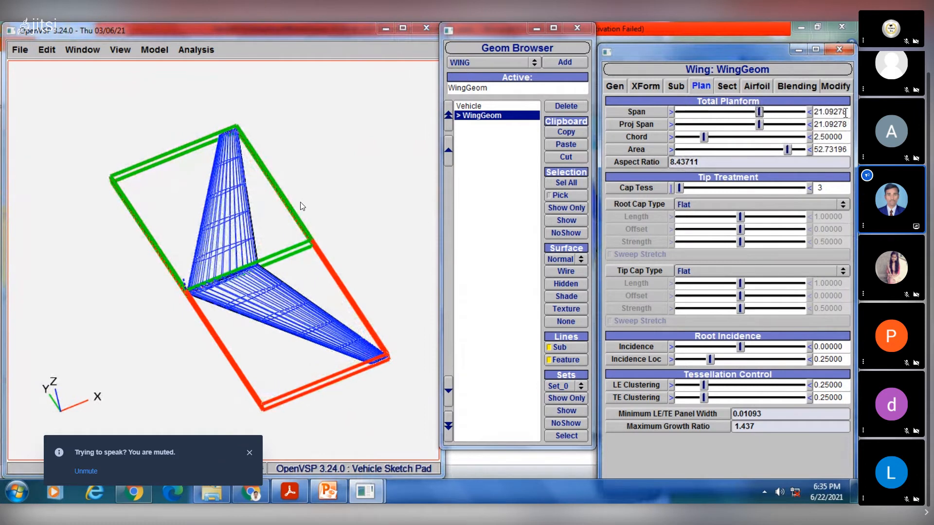
left_click_drag(846, 113, 811, 113)
type("20")
key("Return")
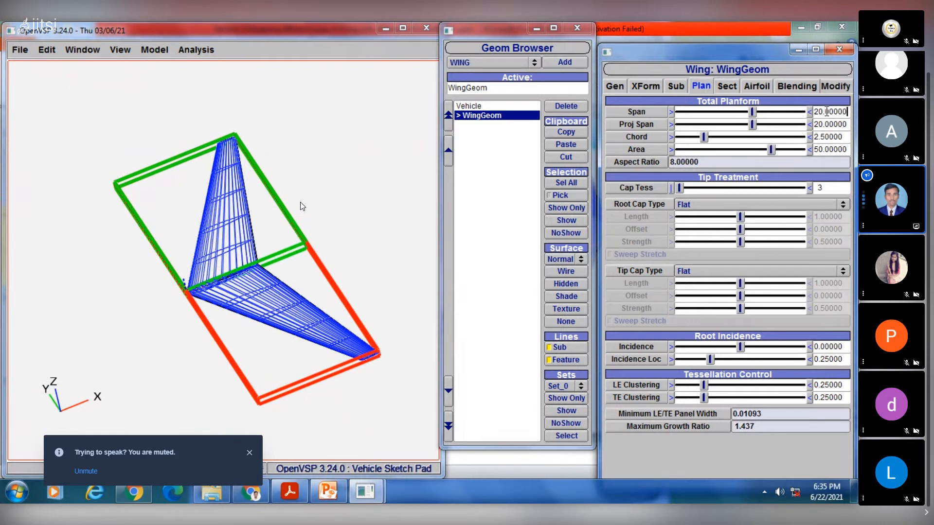
left_click_drag(812, 112, 847, 111)
- Set the wing's total planform chord to 0.5
double_click(841, 137)
type("0.5")
key("Return")
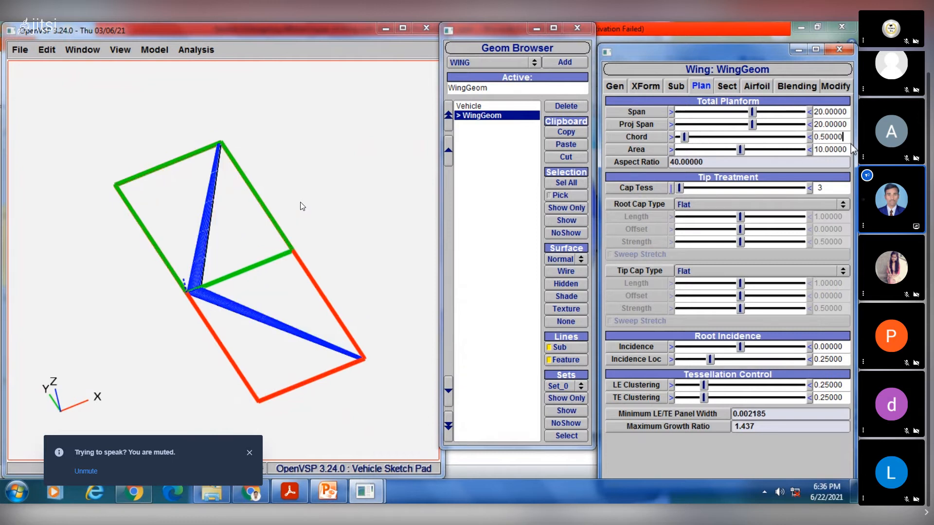
- Set the wing's total planform chord to 1
left_click_drag(847, 137, 797, 130)
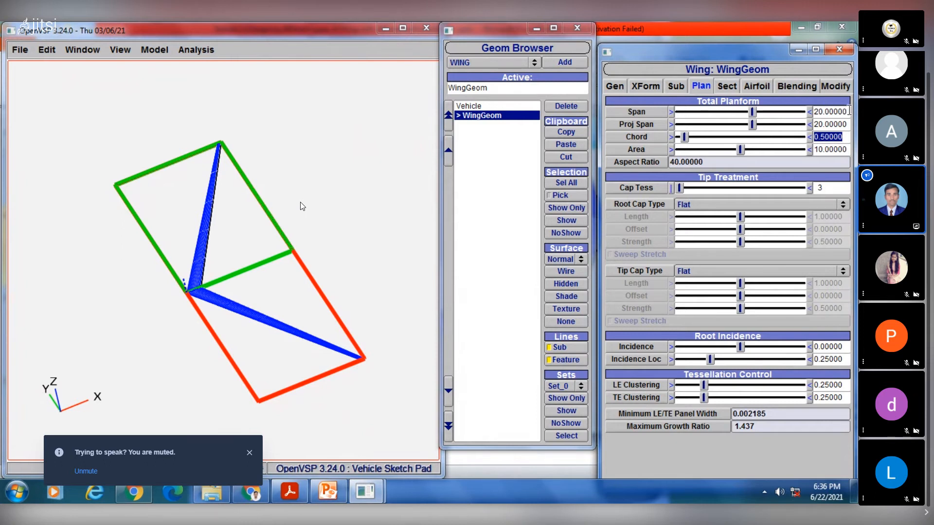
type("1")
key("Return")
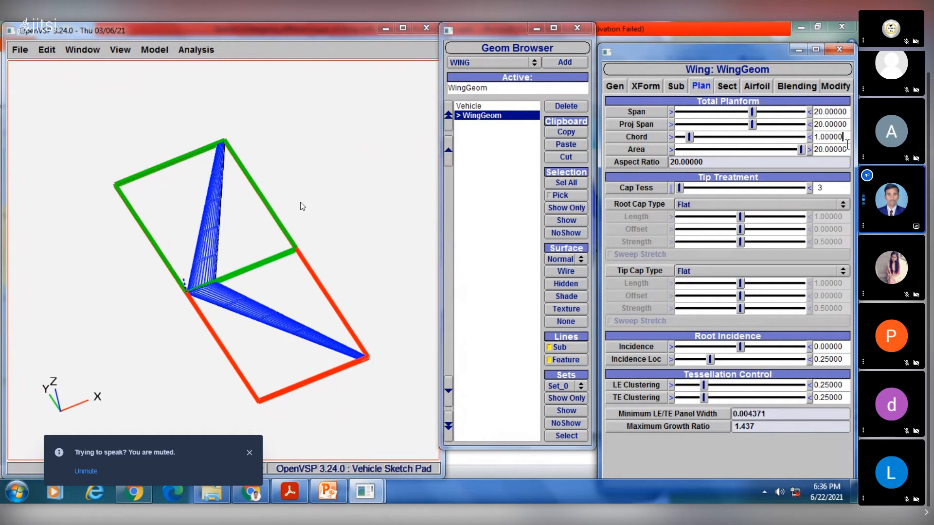
- Set the wing's total planform area to 30 and inspect the wing mesh
left_click_drag(847, 149, 795, 145)
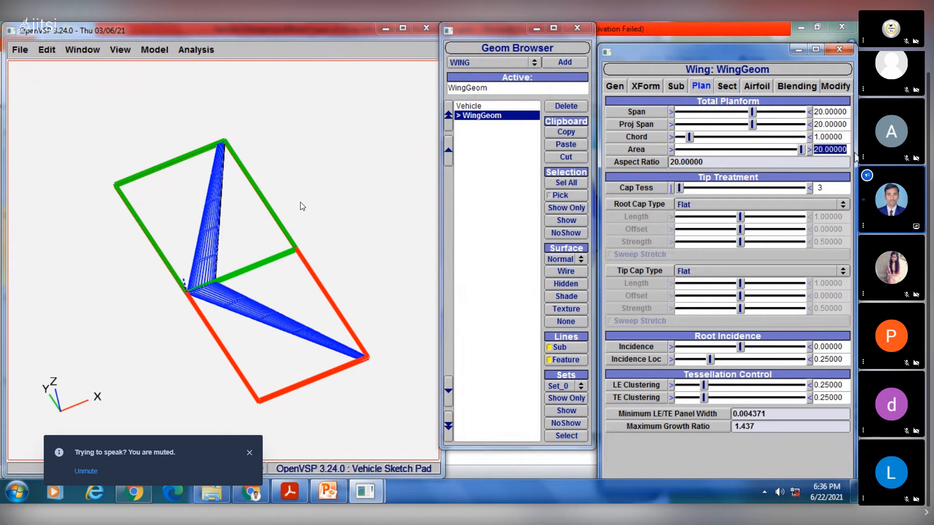
type("30")
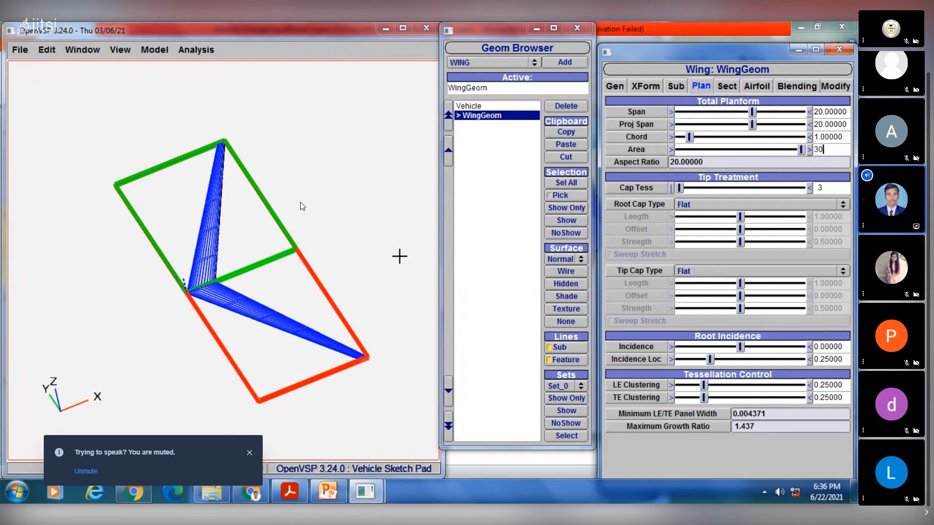
key("Return")
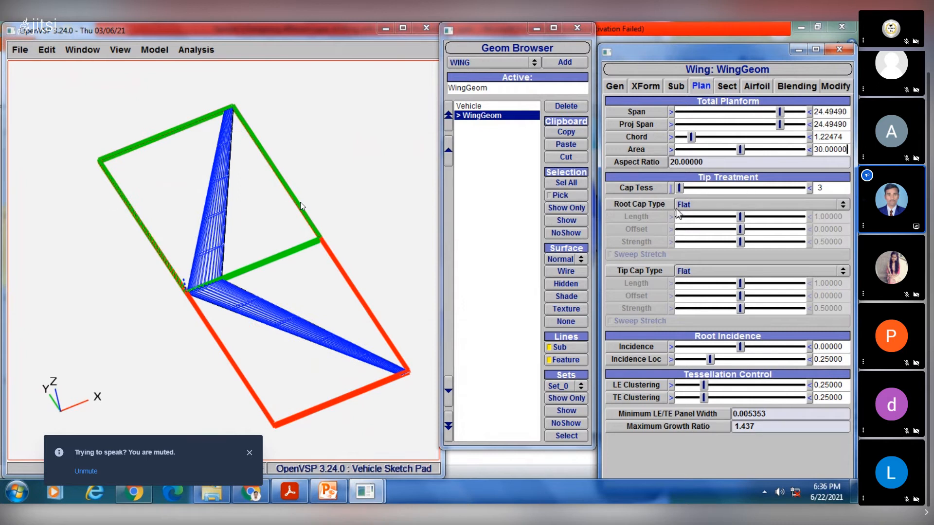
scroll(252, 250, "up", 3)
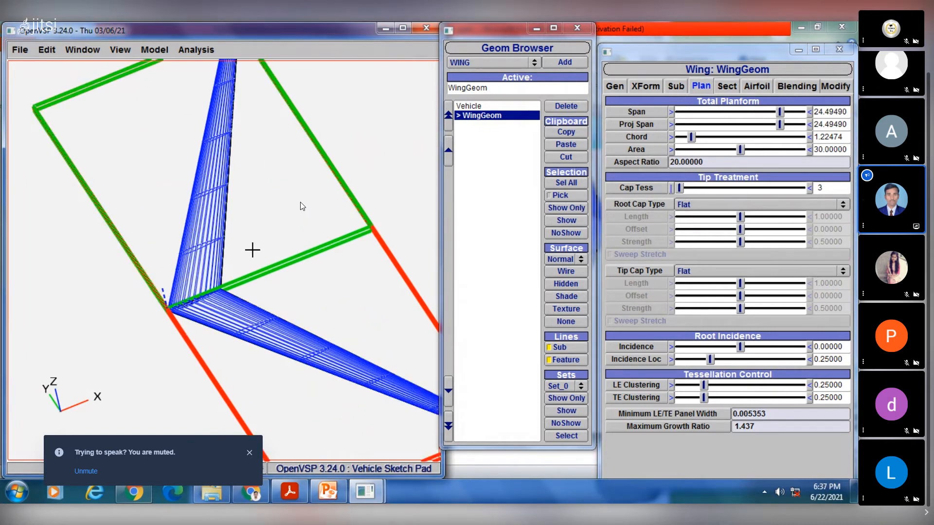
scroll(252, 250, "down", 3)
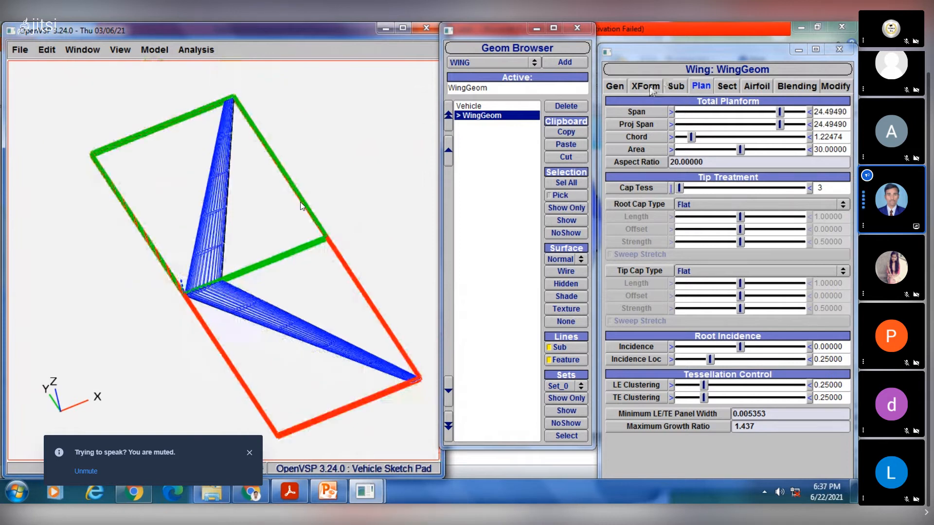
- Turn the wing's XZ planar symmetry off and back on to compare the single half with the mirrored wing
left_click(646, 86)
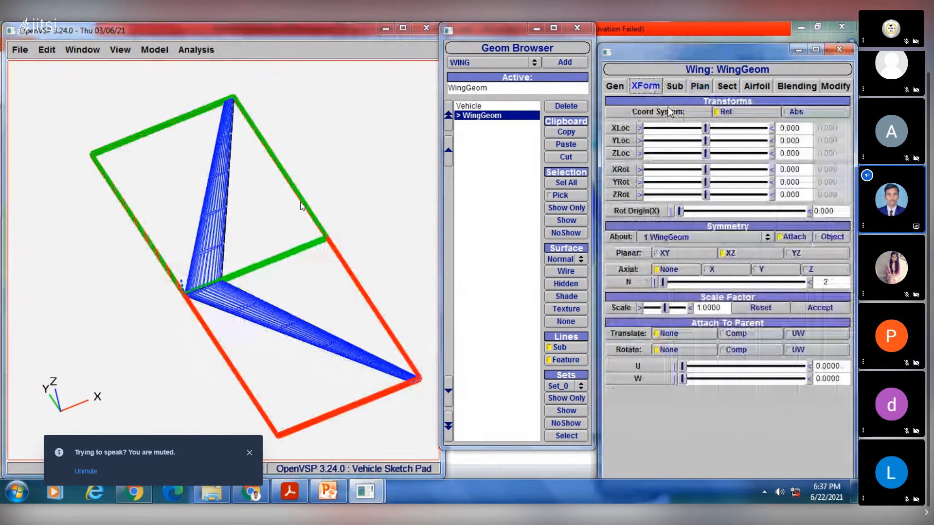
left_click(734, 255)
scroll(250, 220, "up", 3)
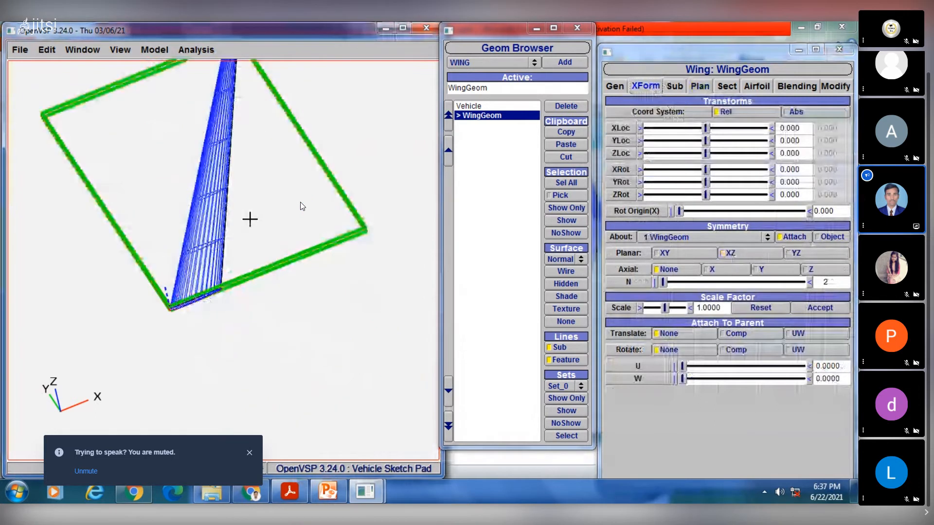
left_click(734, 253)
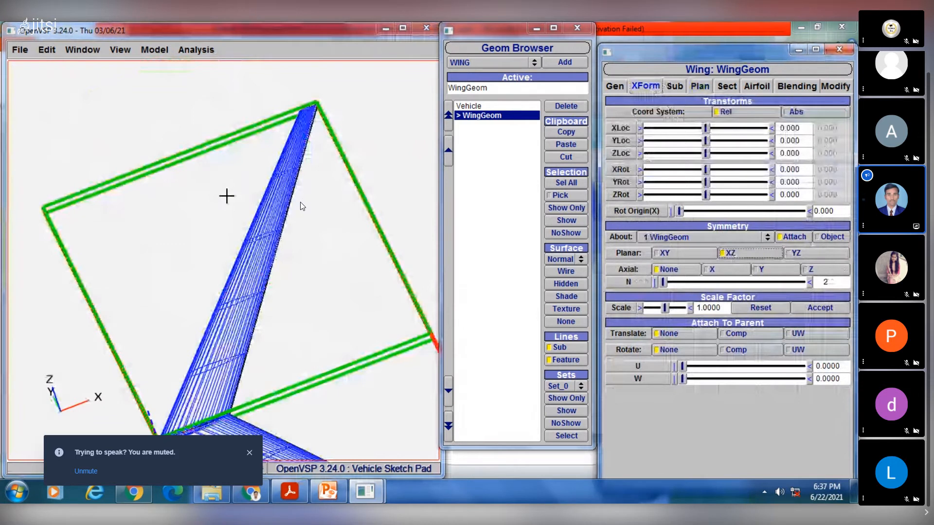
scroll(302, 207, "down", 3)
left_click_drag(183, 315, 241, 211)
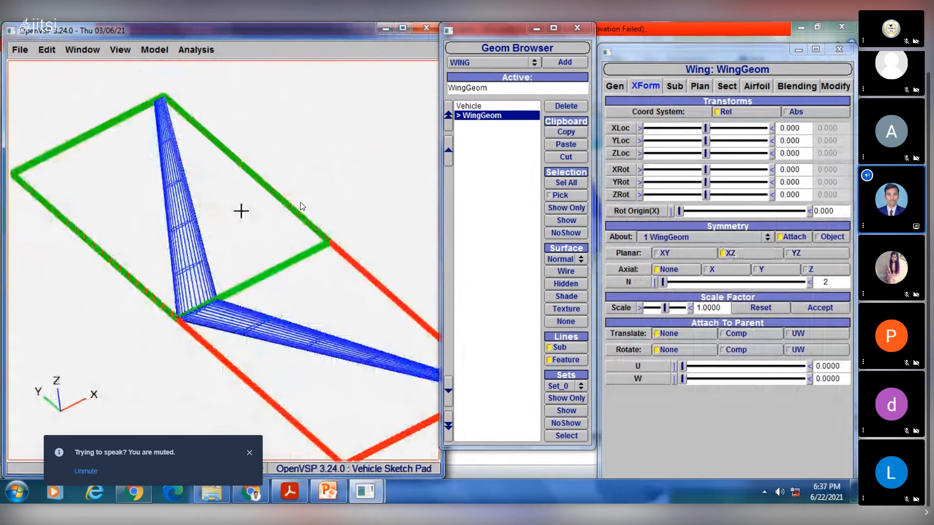
- Review the wing's sub-surface, planform and section settings and examine the wing mesh around its root from several angles
left_click(675, 87)
left_click(700, 86)
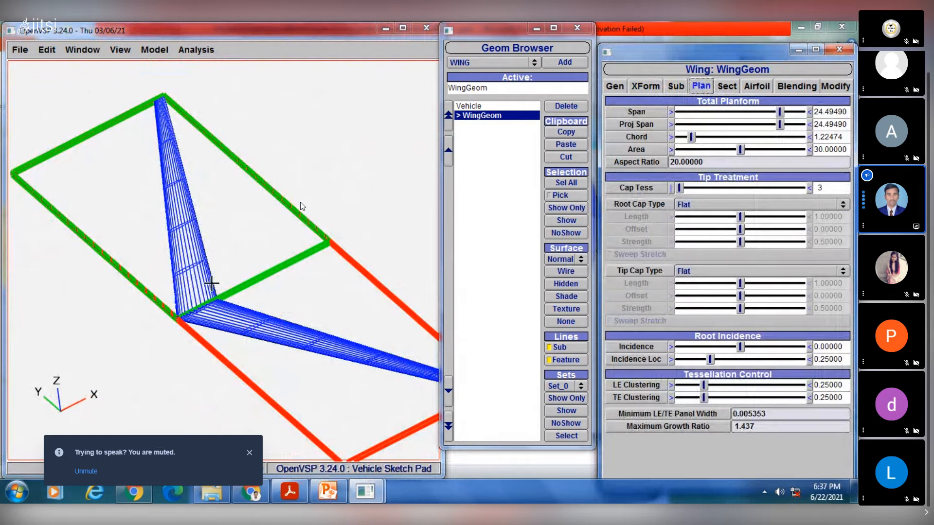
scroll(222, 297, "up", 3)
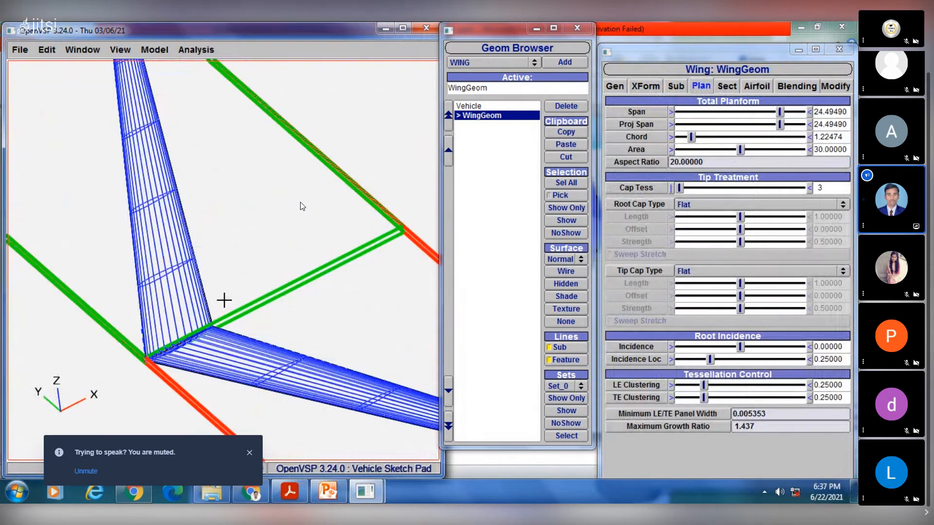
left_click_drag(223, 301, 198, 277)
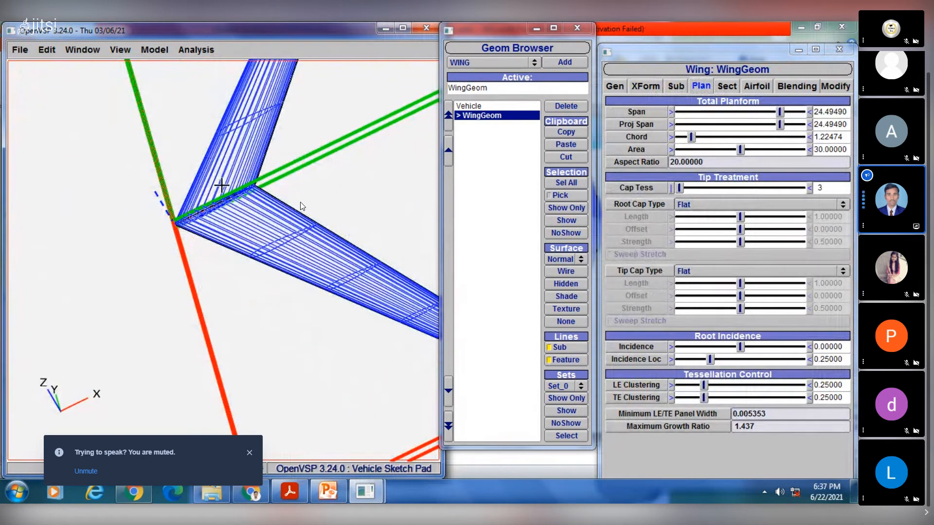
left_click_drag(217, 187, 278, 220)
left_click(730, 87)
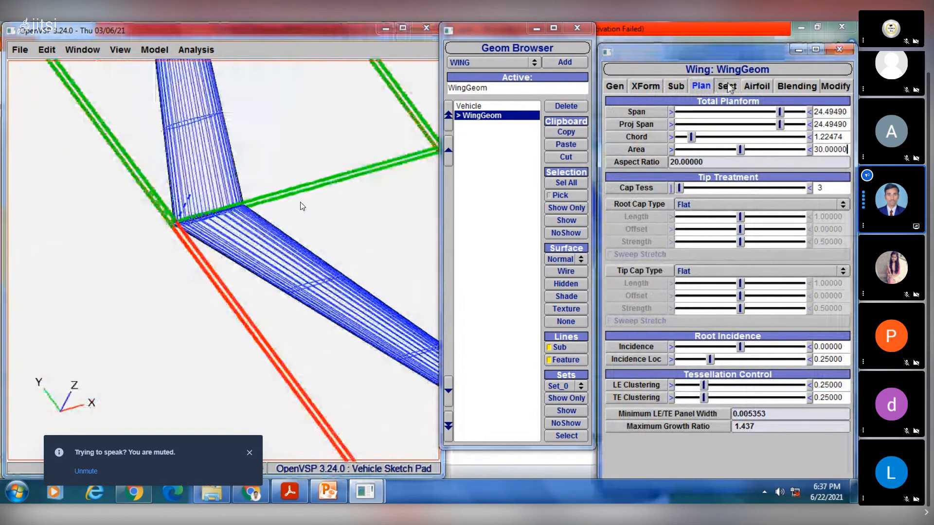
left_click_drag(214, 180, 218, 208)
right_click_drag(217, 207, 277, 282)
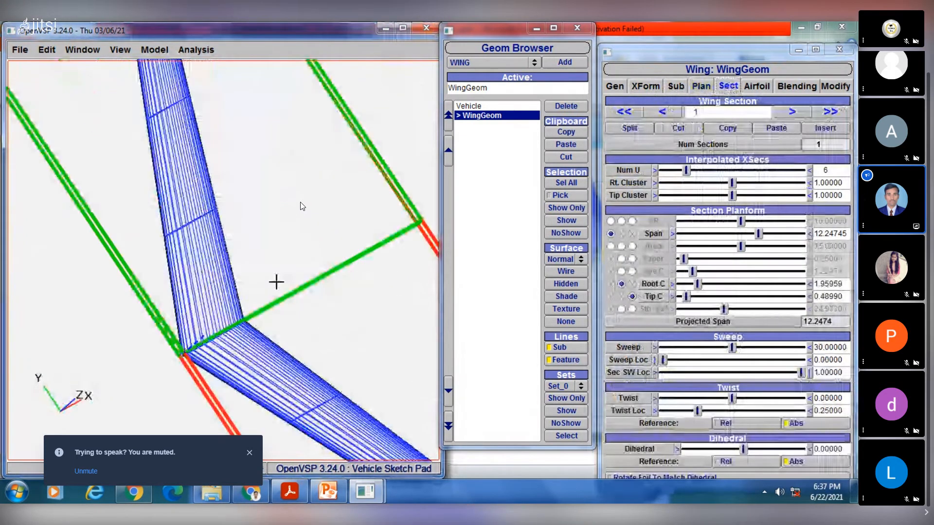
scroll(276, 282, "down", 5)
left_click_drag(276, 282, 358, 214)
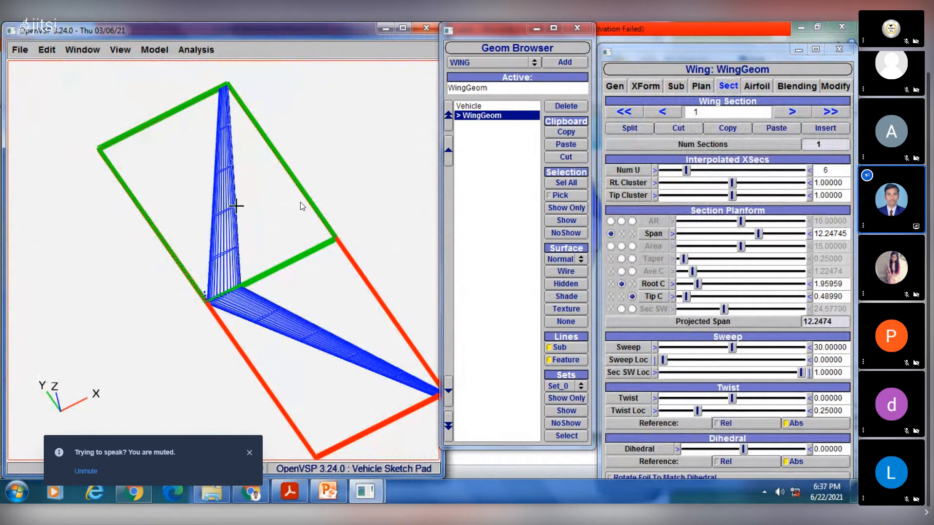
- Look at the Blended Wing example slide in PowerPoint and return to the wing model in OpenVSP
left_click(338, 491)
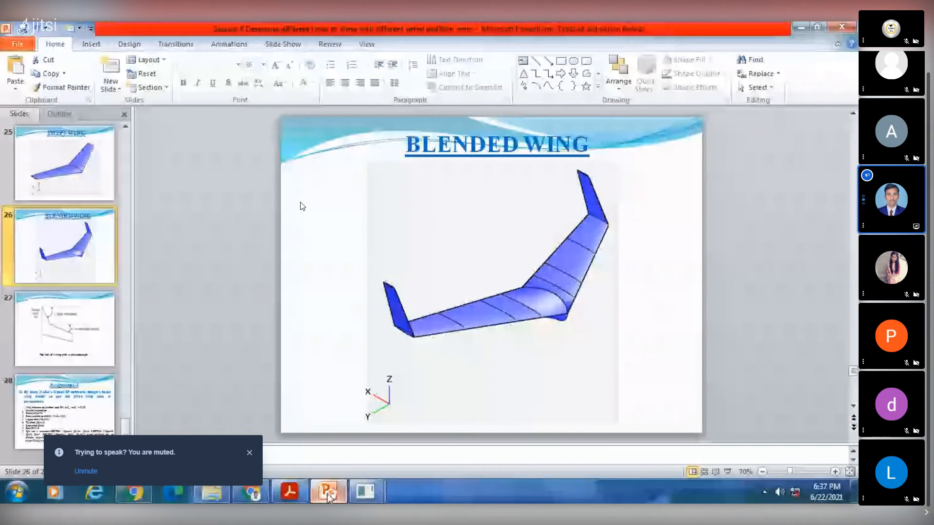
left_click(327, 495)
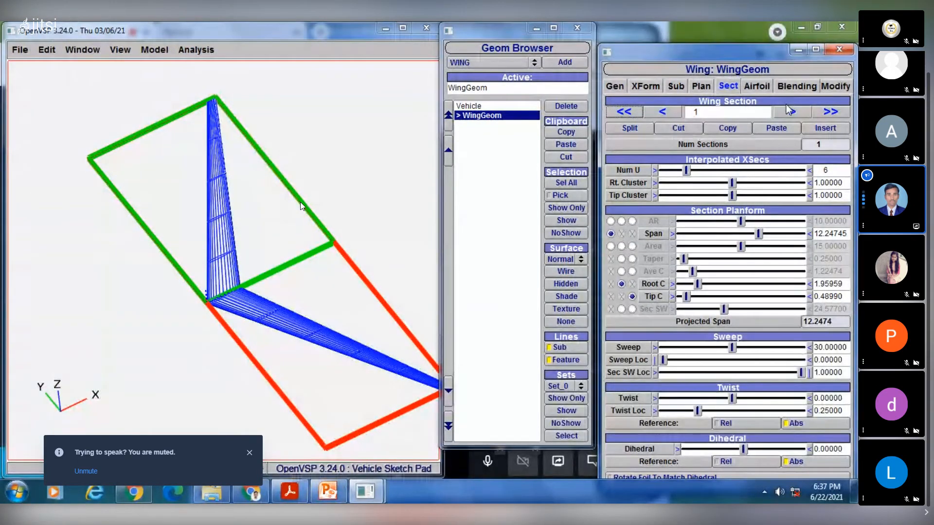
left_click(327, 493)
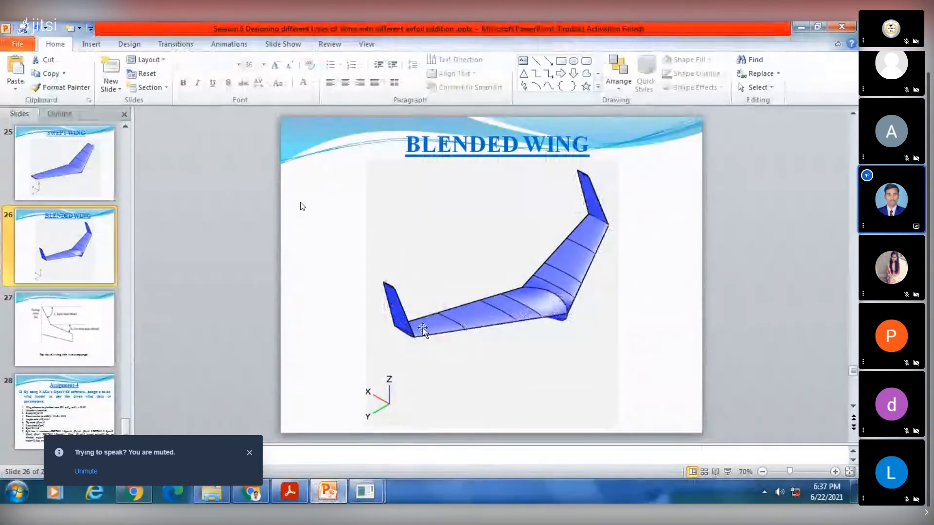
left_click(328, 492)
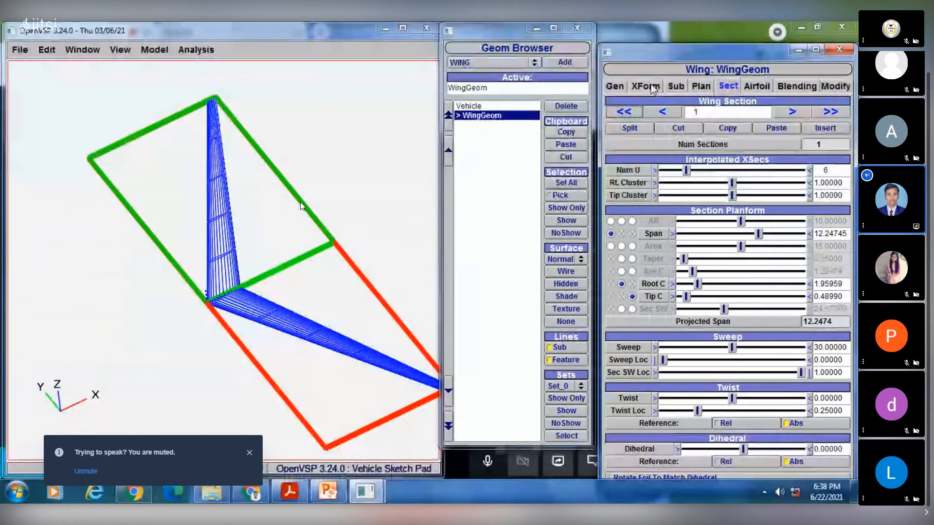
- Set the wing's total planform span to 30
left_click(701, 87)
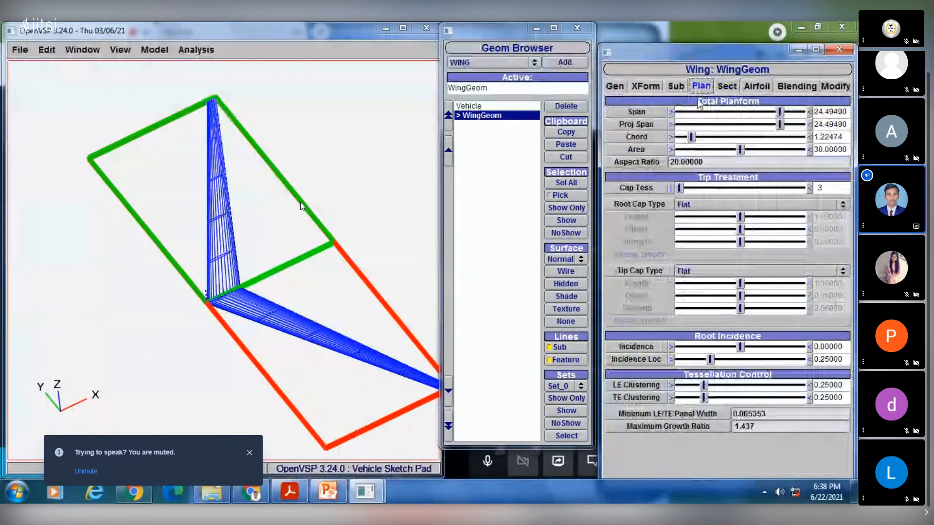
left_click_drag(839, 111, 802, 118)
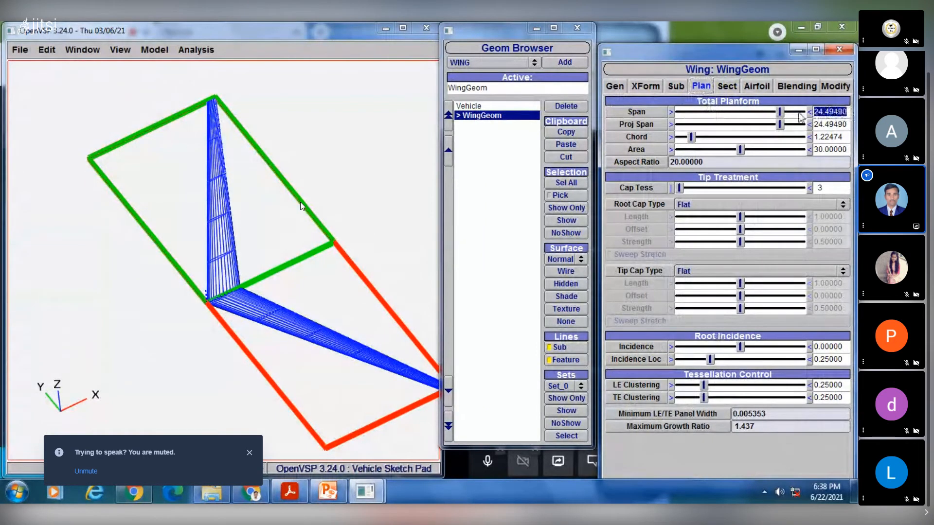
type("30")
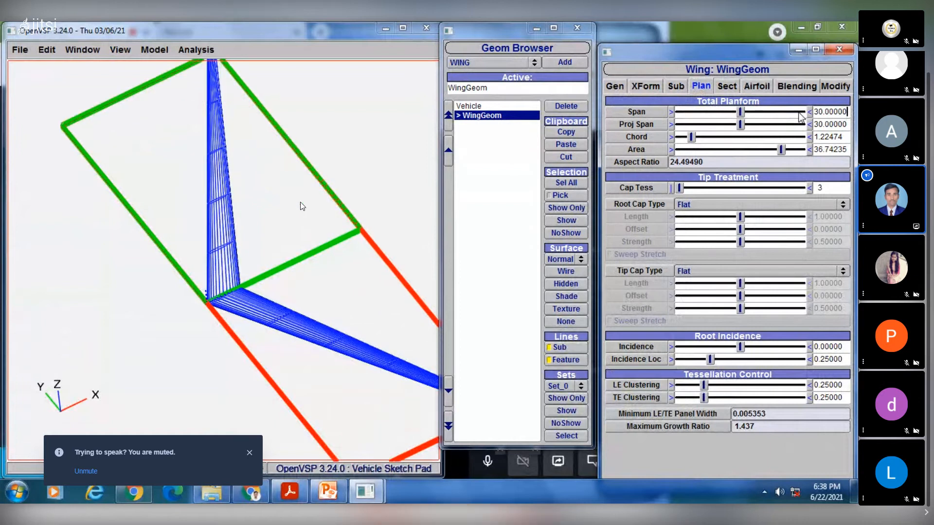
key("Return")
- Change the wing's total planform span to 20
type("20")
key("Return")
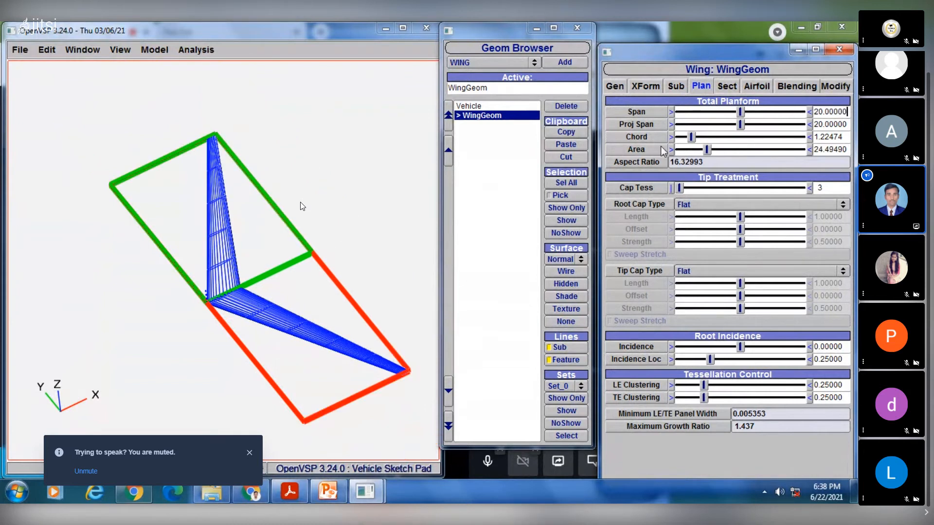
- Split the wing's section 1 three times to divide the wing into four sections
left_click(728, 86)
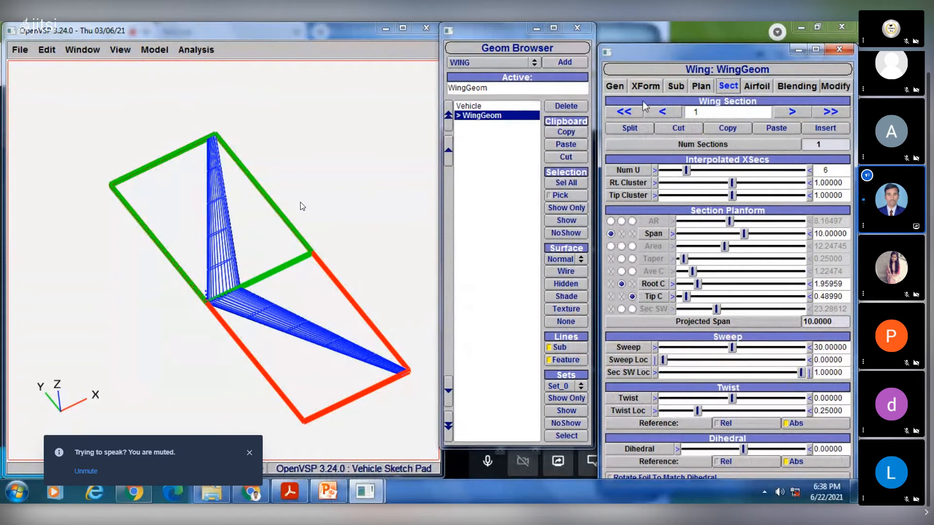
left_click(663, 112)
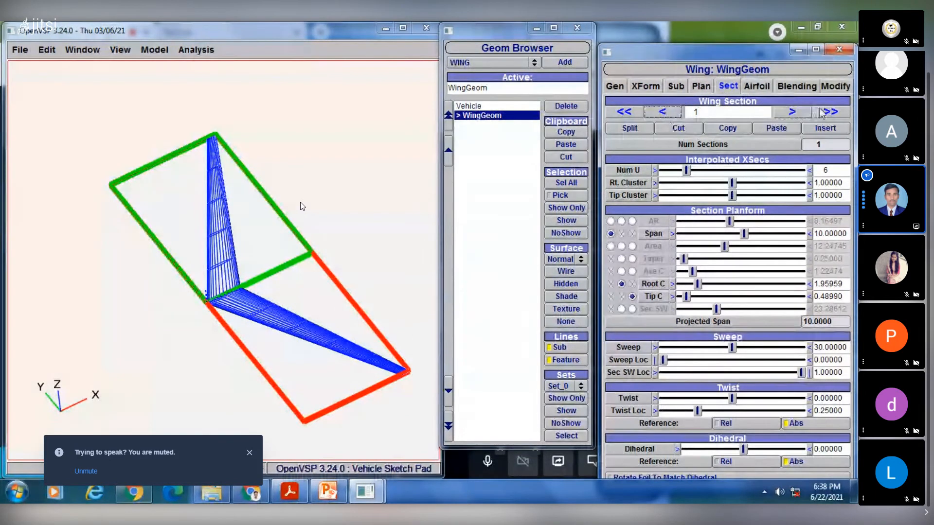
left_click(796, 113)
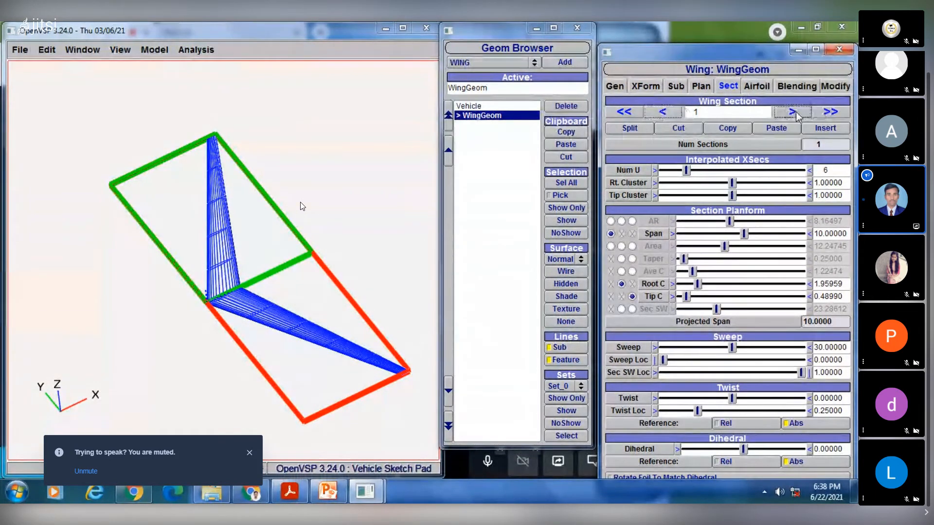
left_click(631, 129)
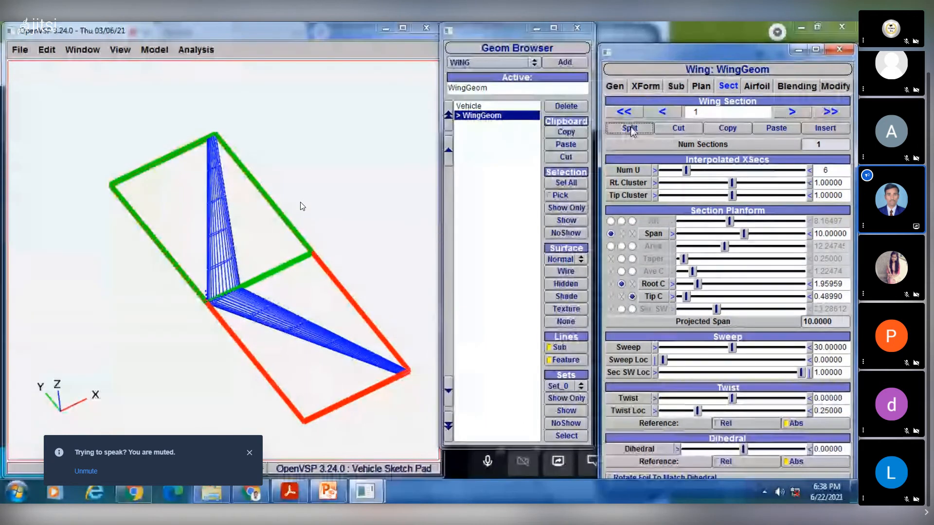
left_click(630, 129)
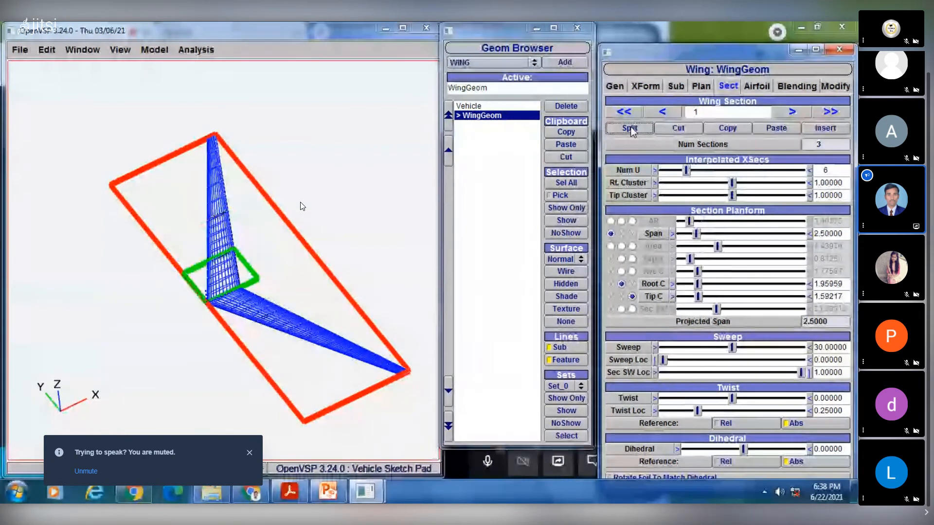
left_click(631, 129)
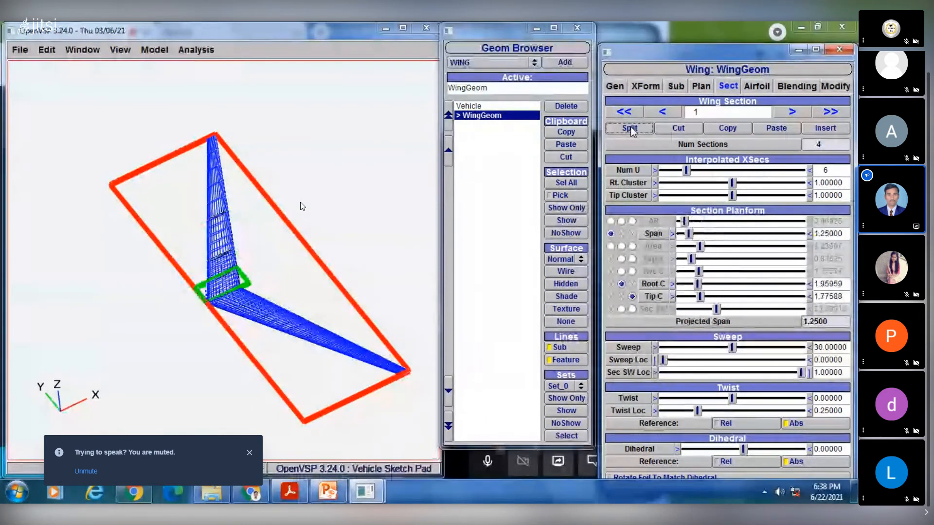
- Step through wing sections 1 to 4 and back to section 1 to review each one's extent and planform values
left_click(792, 112)
left_click(792, 112)
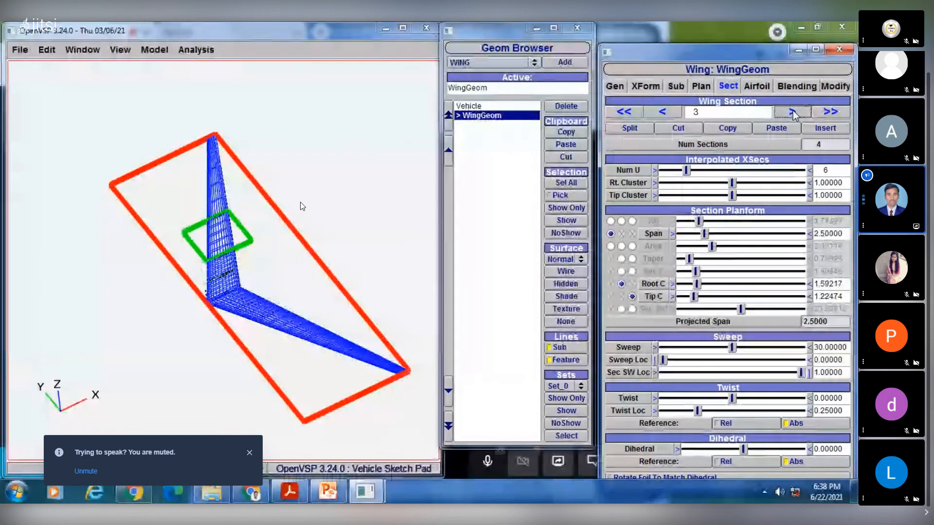
left_click(792, 112)
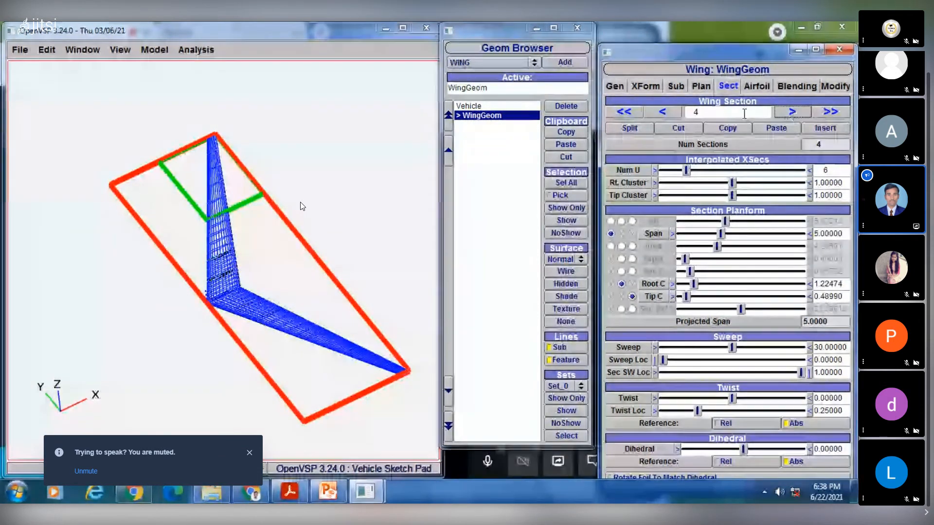
left_click(673, 113)
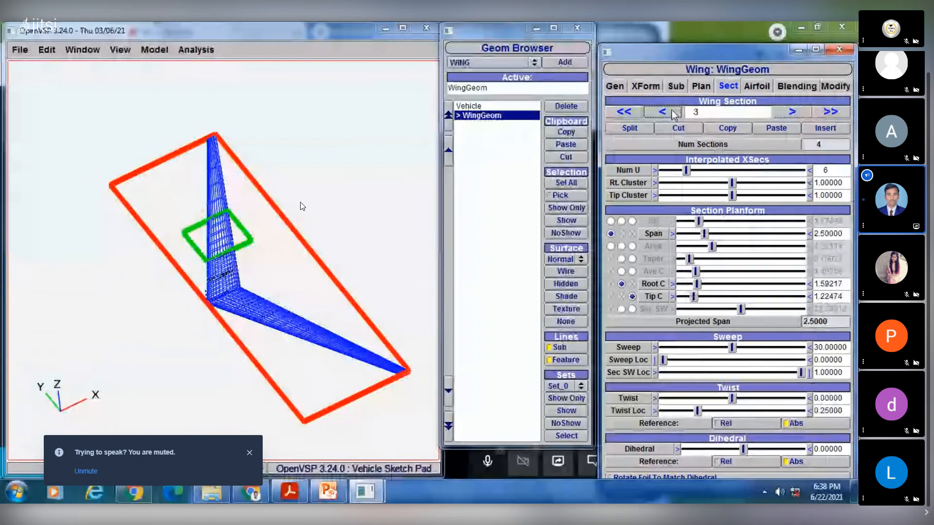
left_click(673, 113)
left_click(673, 113)
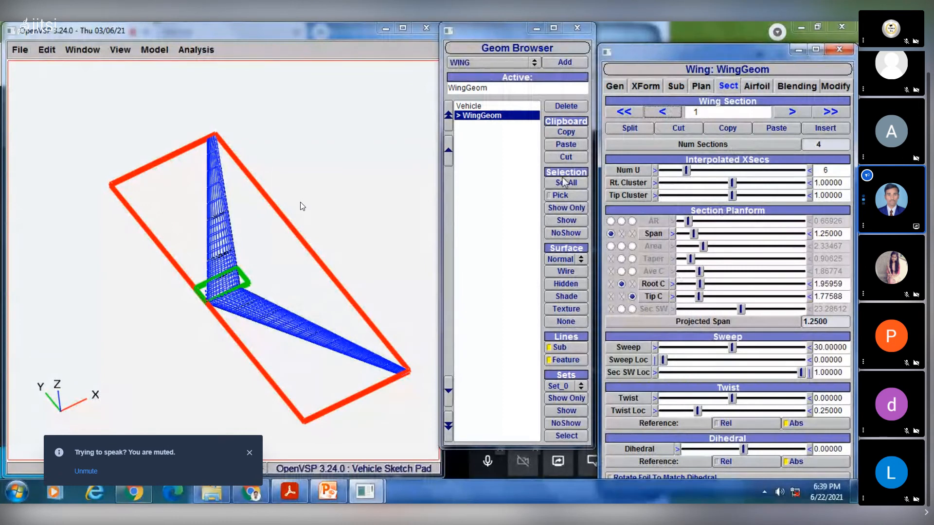
- Check the online meeting page in Chrome and the Blended Wing slide in PowerPoint, and return to the wing model in OpenVSP
left_click(251, 492)
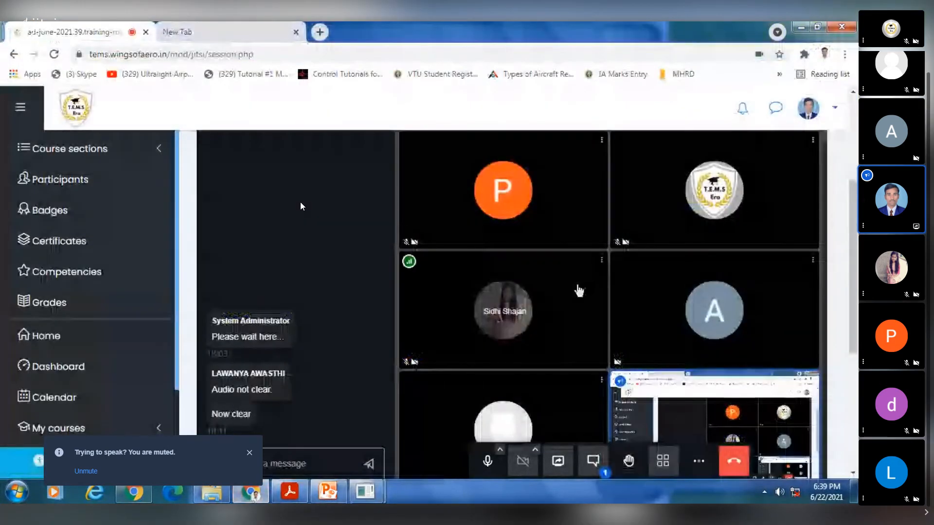
scroll(567, 331, "down", 1)
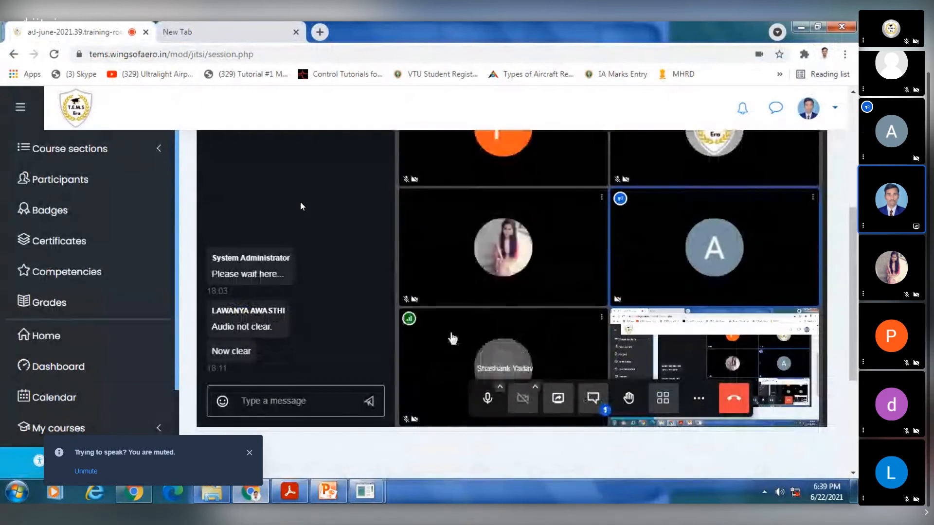
left_click(326, 492)
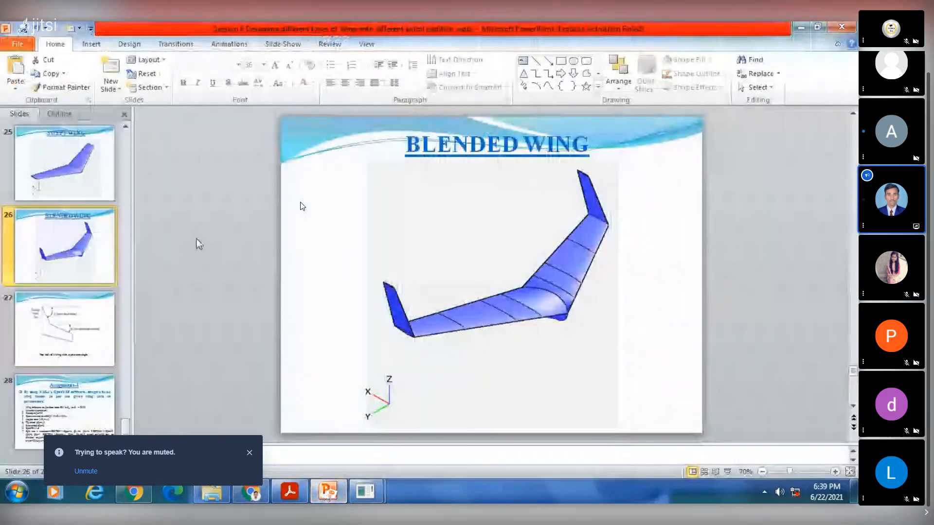
mouse_move(365, 492)
left_click(407, 442)
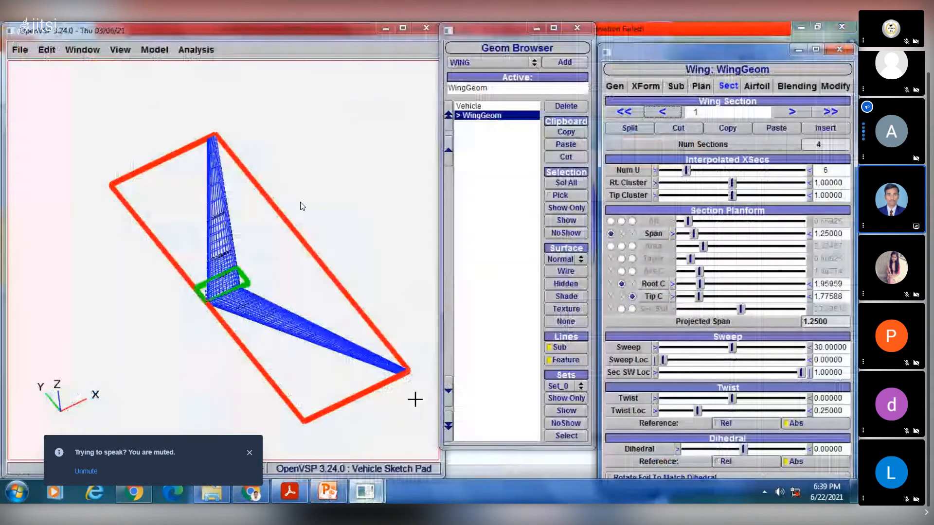
left_click_drag(238, 224, 244, 308)
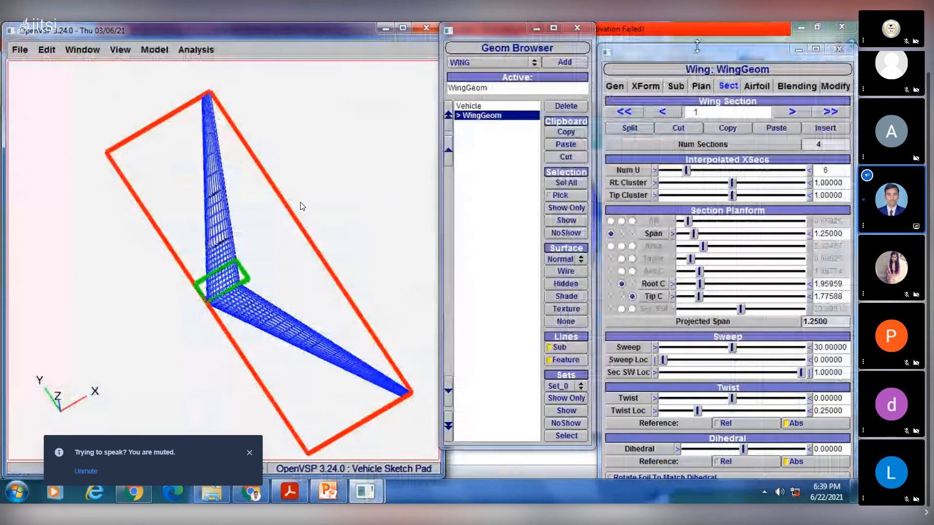
- Review the wing's total planform span and examine the whole wing in the model view
left_click(701, 88)
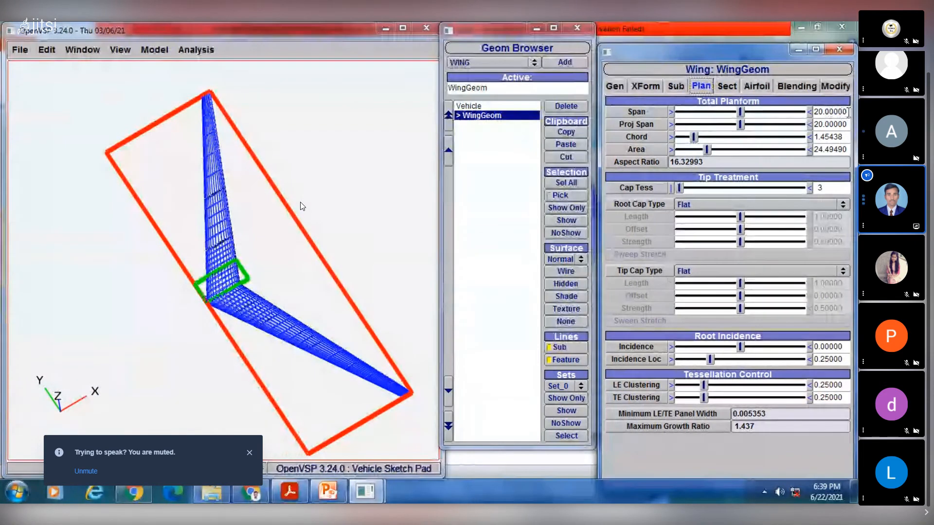
triple_click(831, 112)
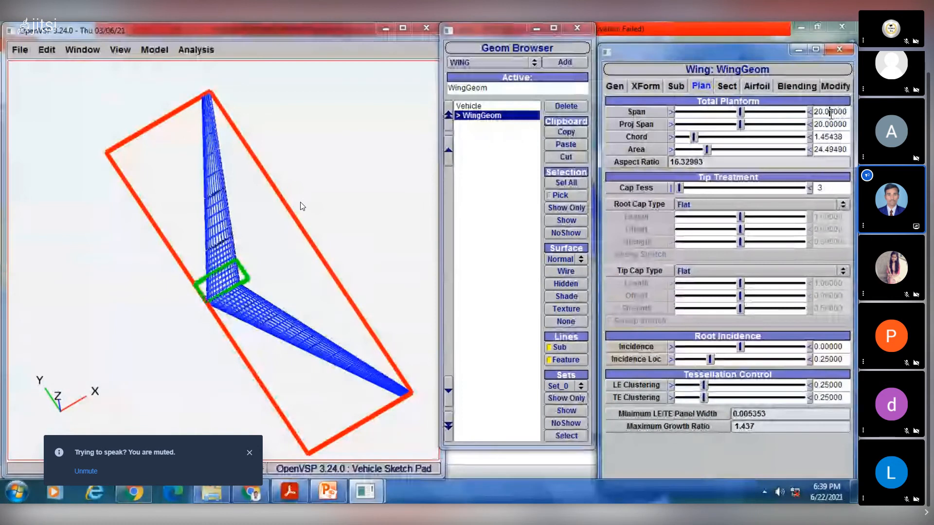
left_click_drag(253, 234, 225, 193)
scroll(247, 216, "up", 5)
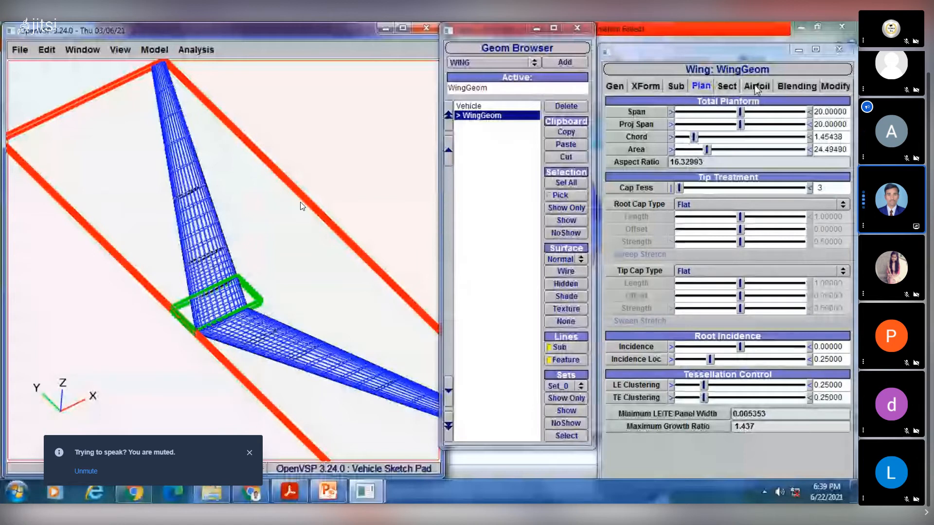
left_click_drag(241, 283, 252, 276)
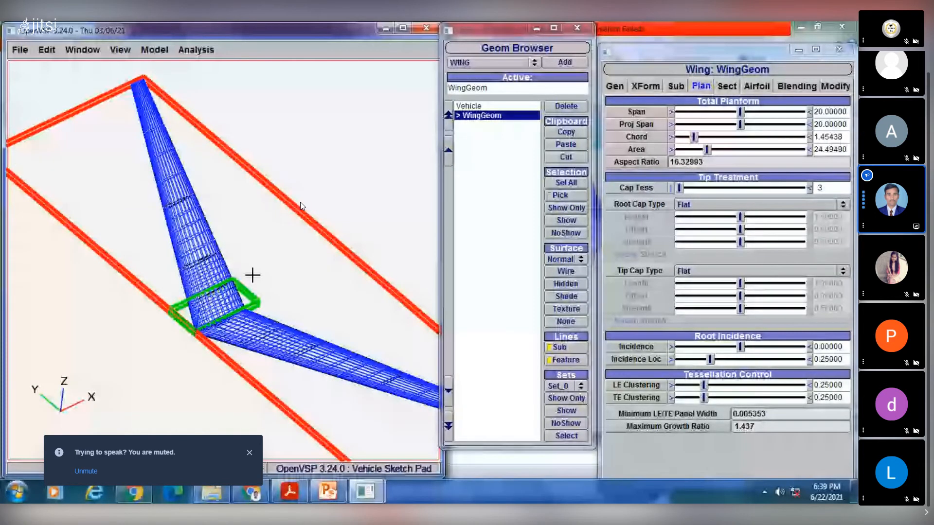
- Go through the wing's sections from the root to section 4 and examine the section divisions on the mesh up close
left_click(728, 86)
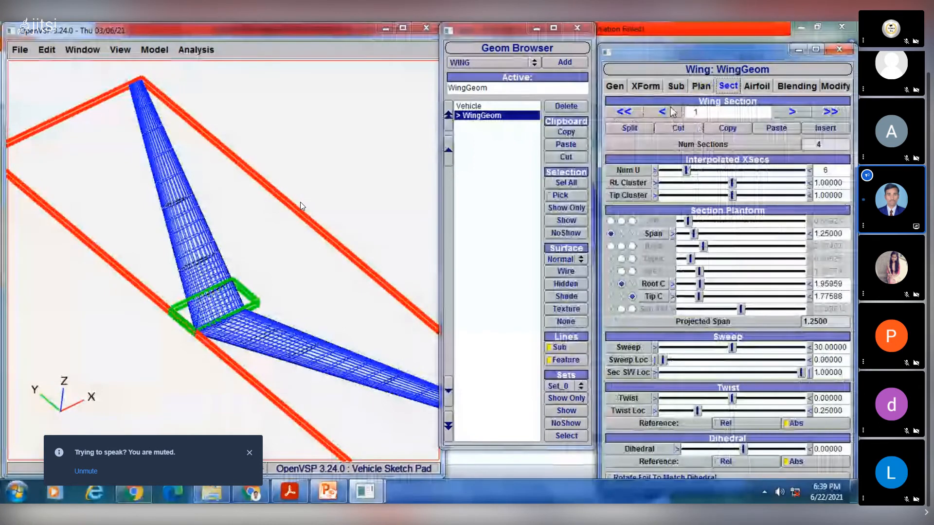
left_click(792, 112)
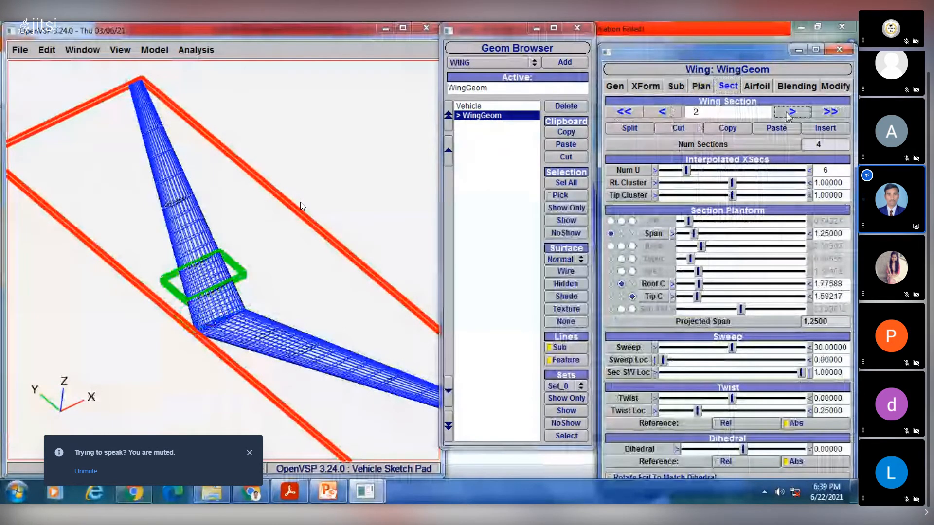
left_click(792, 112)
left_click(792, 112)
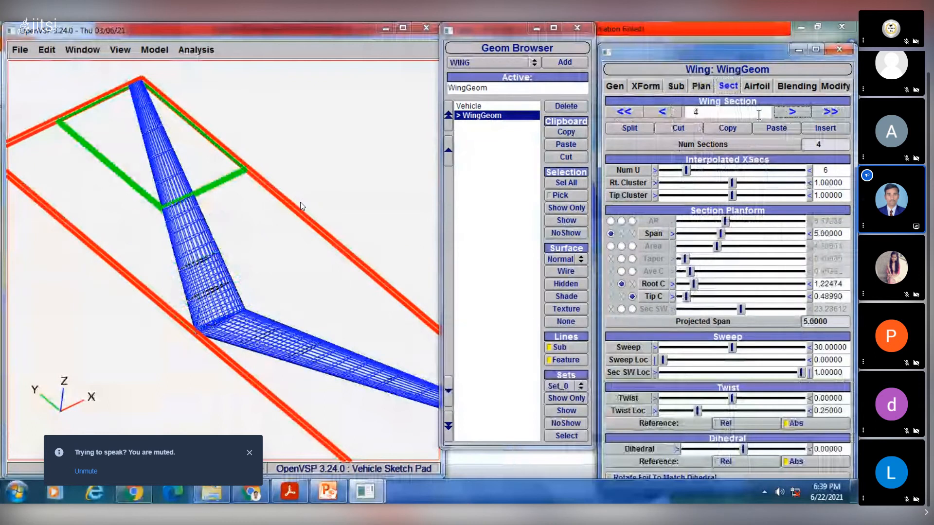
right_click_drag(169, 236, 242, 286)
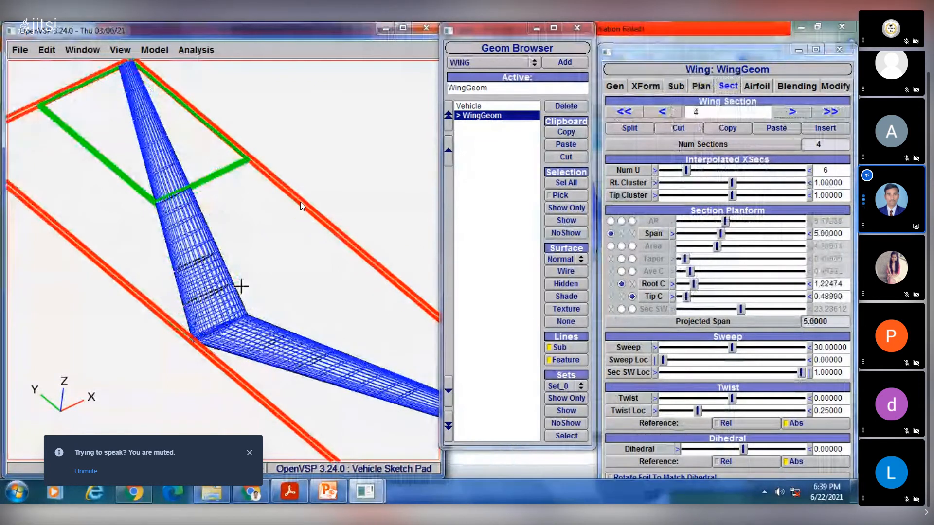
scroll(302, 207, "up", 3)
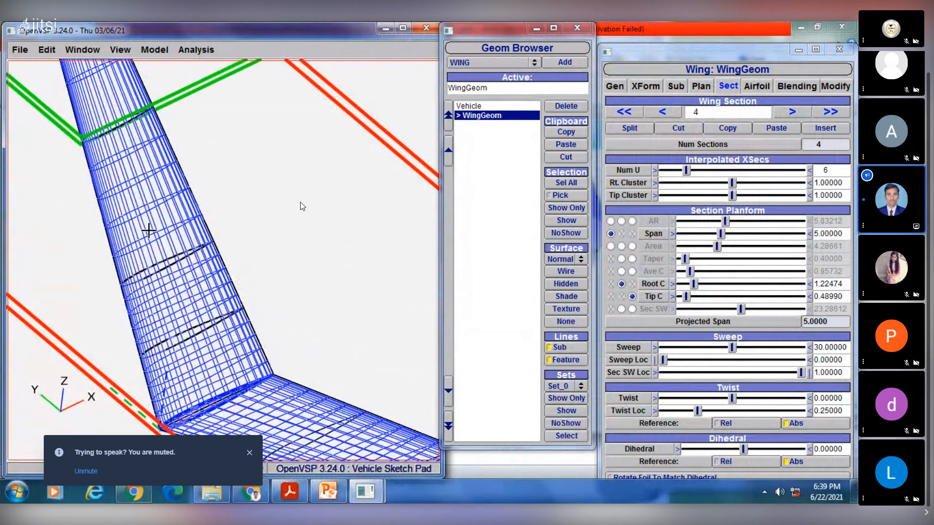
right_click_drag(148, 230, 175, 198)
scroll(228, 240, "down", 6)
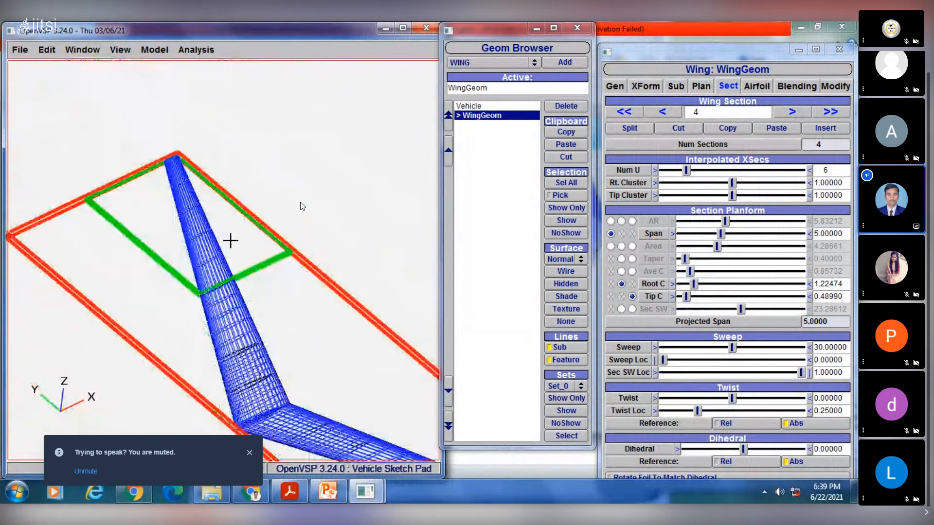
right_click_drag(256, 288, 217, 234)
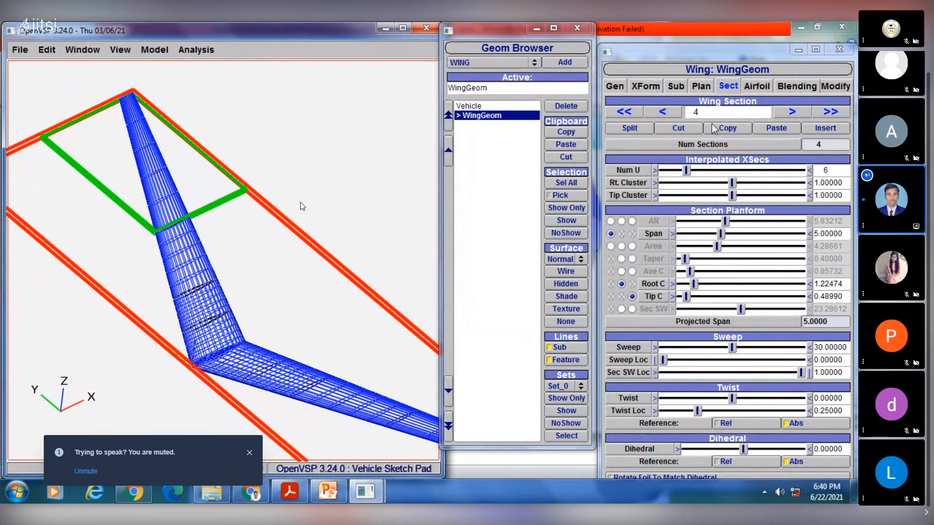
- Return to wing section 1 and increase its span to about 2.87
left_click(667, 116)
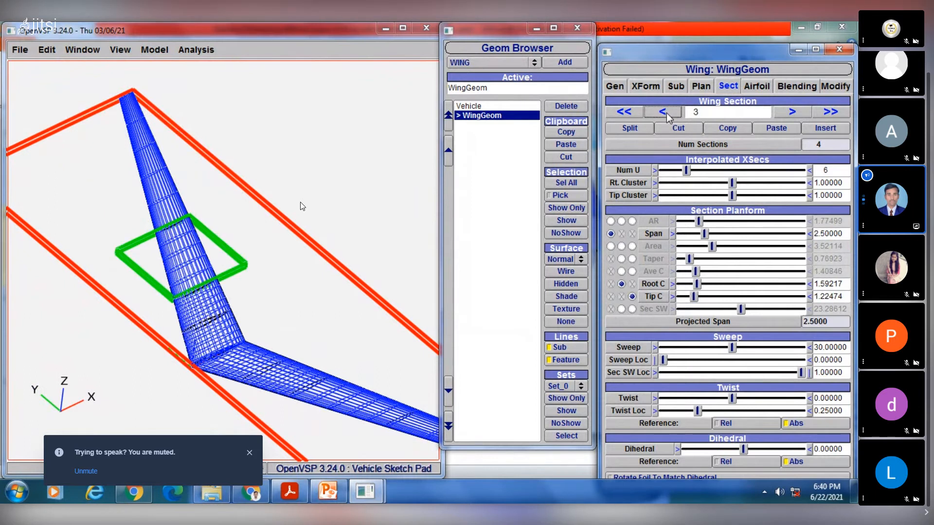
left_click(667, 116)
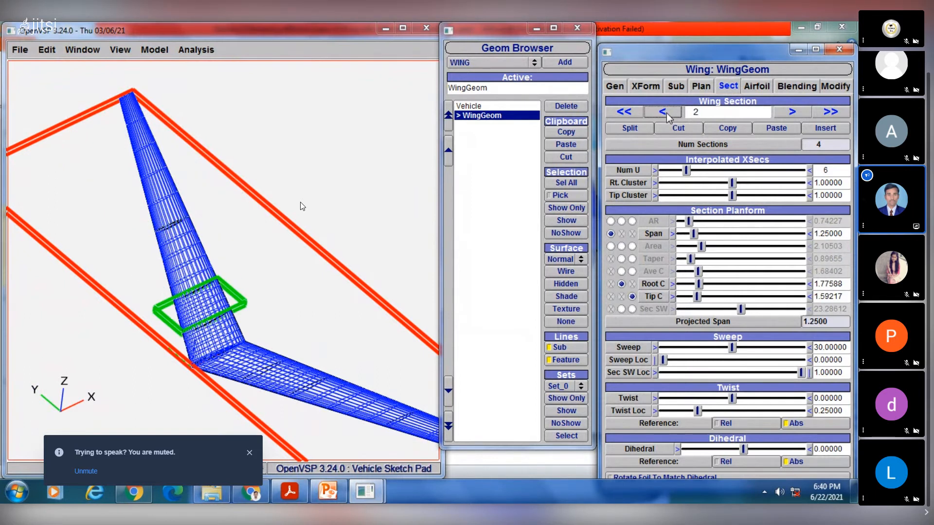
left_click(667, 116)
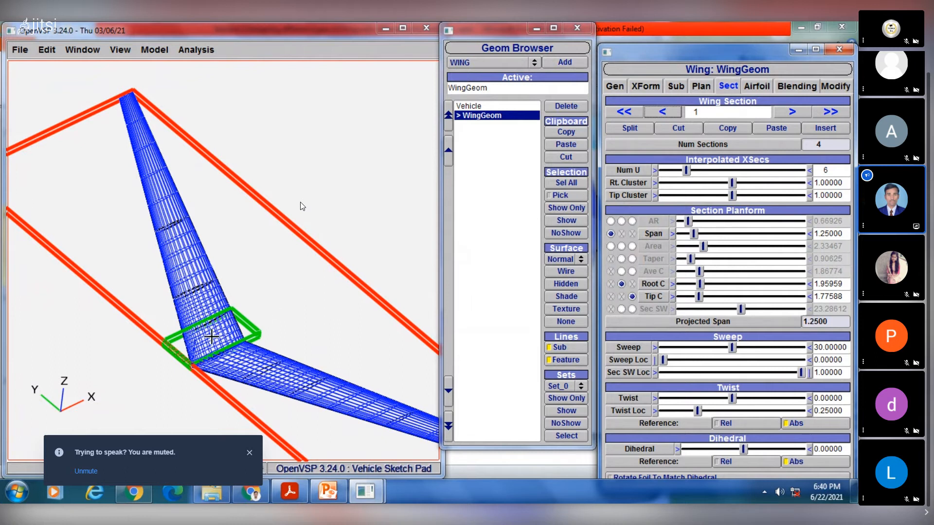
left_click(696, 234)
left_click_drag(716, 233, 714, 234)
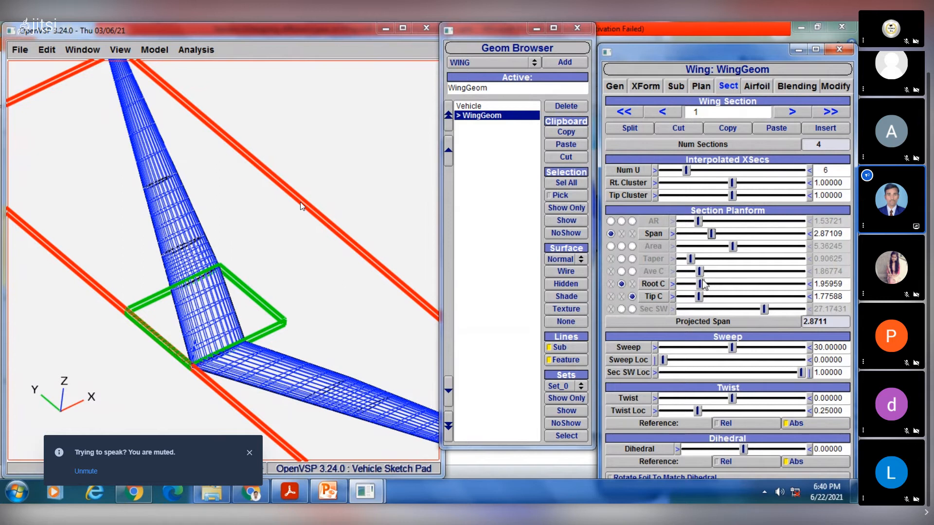
- Enlarge the root chord of wing section 1 and set it to exactly 5
left_click_drag(701, 284, 726, 278)
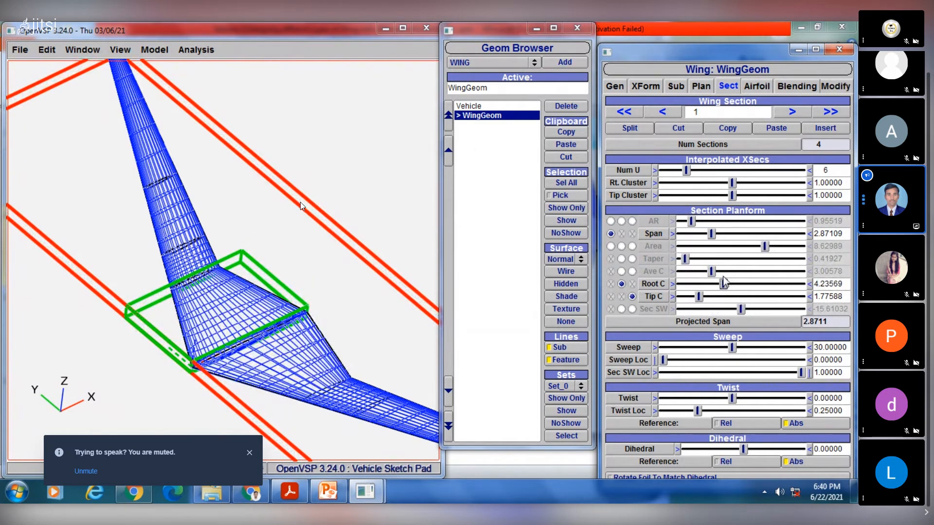
left_click_drag(724, 278, 729, 278)
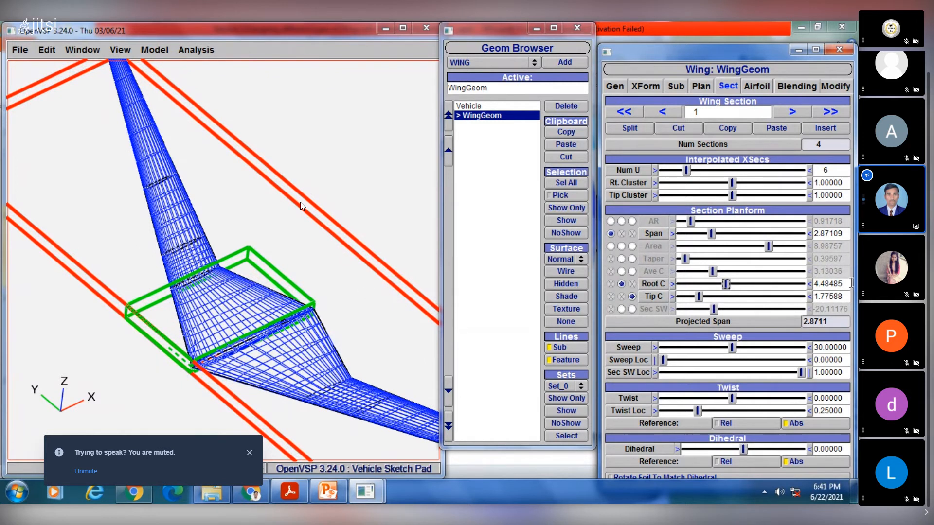
left_click_drag(846, 282, 798, 286)
type("5")
key("Return")
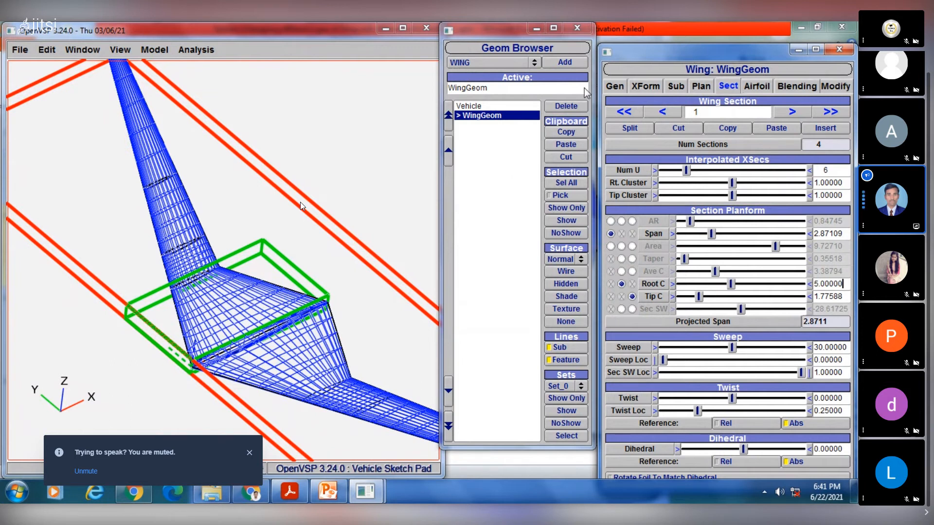
- Select wing section 2 in OpenVSP and compare the wing with the Blended Wing slide in PowerPoint
left_click(335, 489)
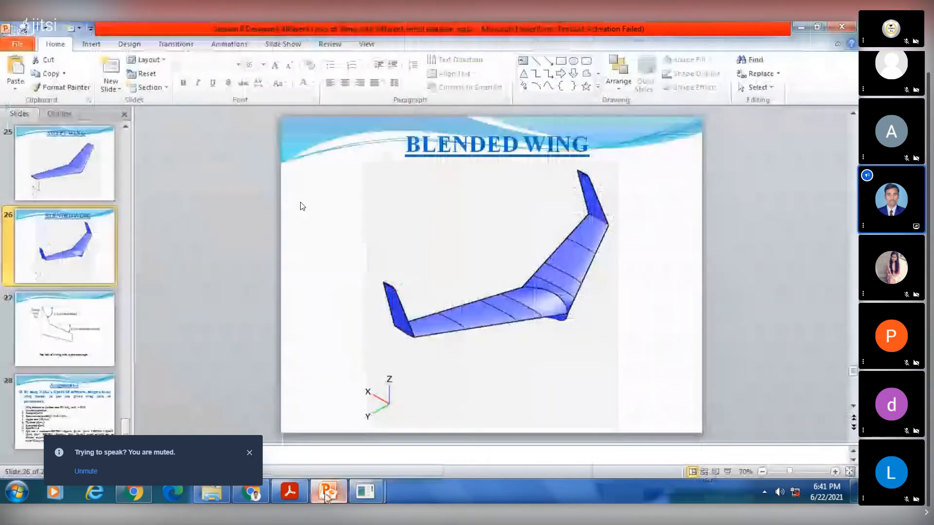
left_click(327, 494)
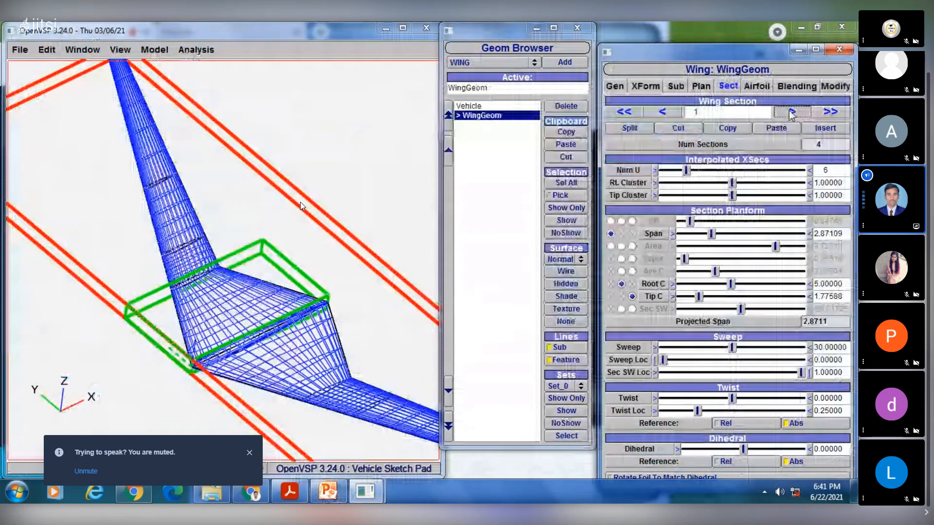
left_click(791, 111)
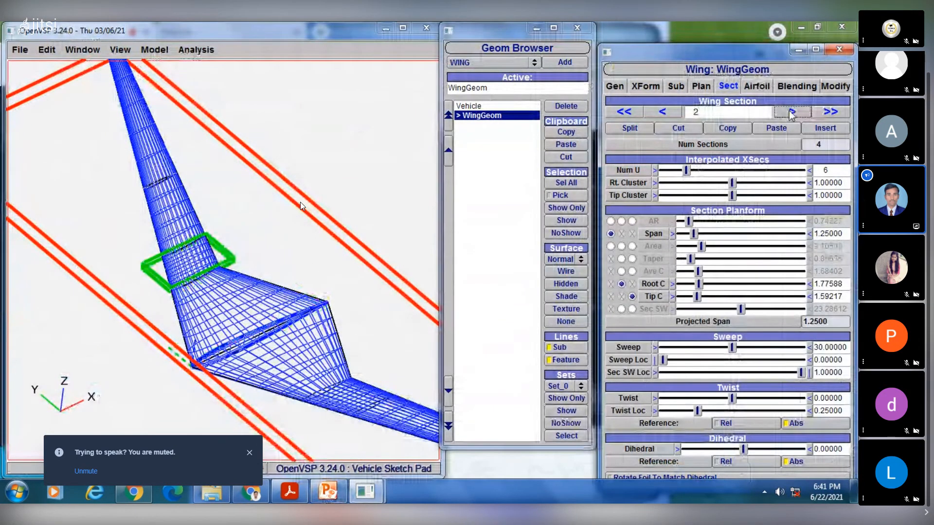
left_click(329, 492)
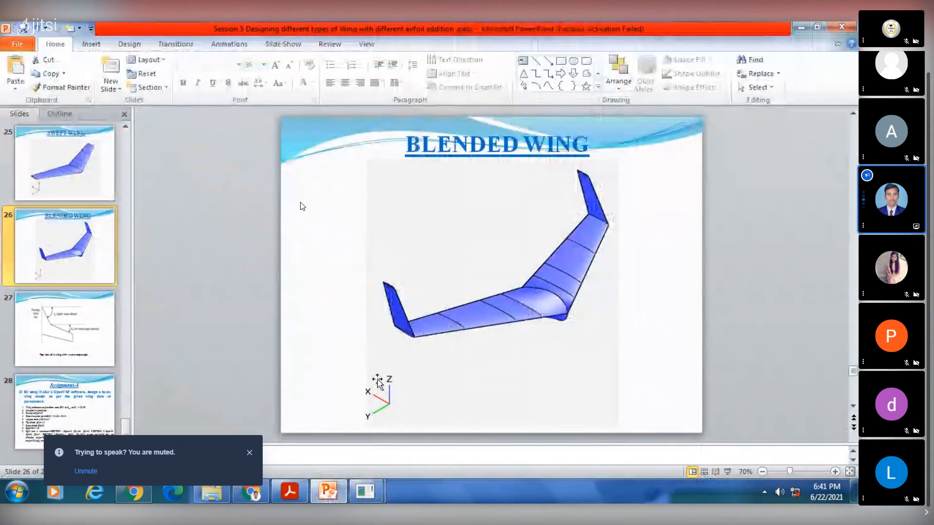
left_click(329, 493)
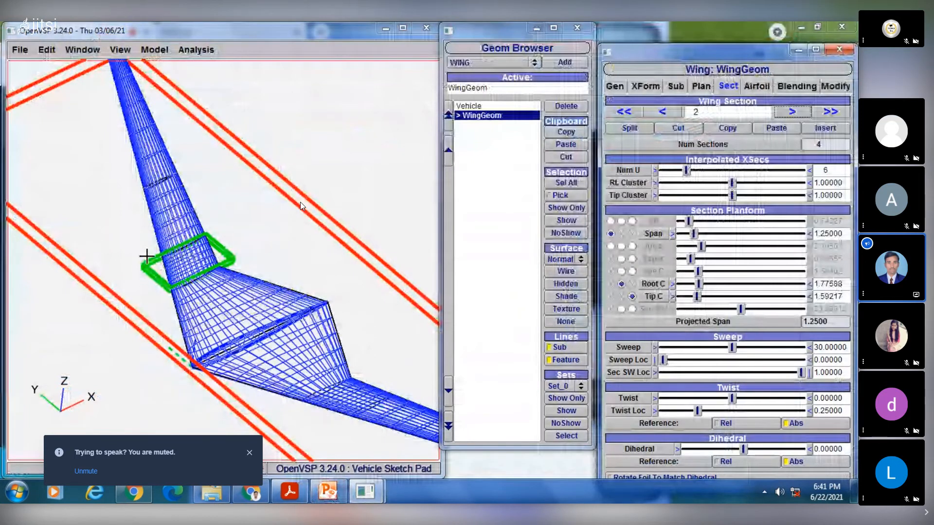
- Examine the wing's overall shape in the top and front views and from several oblique angles
left_click_drag(203, 333, 278, 282)
left_click(118, 50)
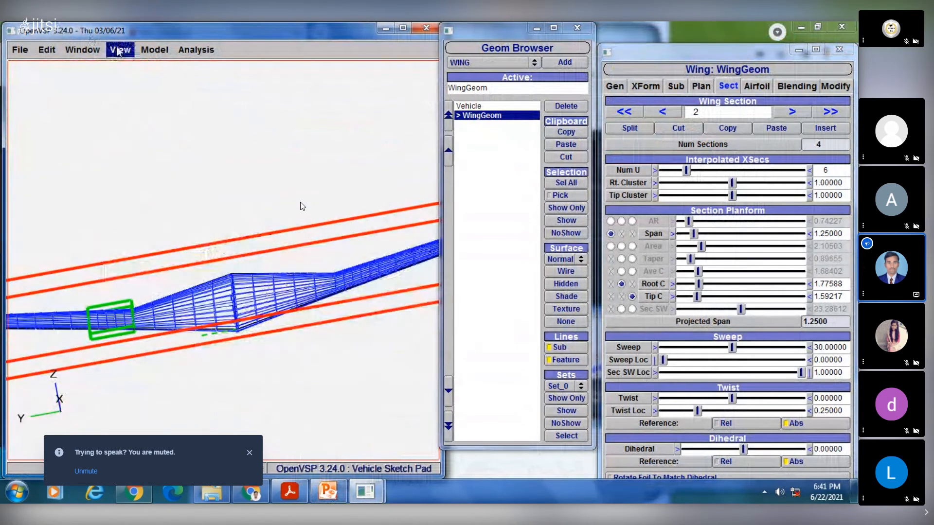
left_click(120, 65)
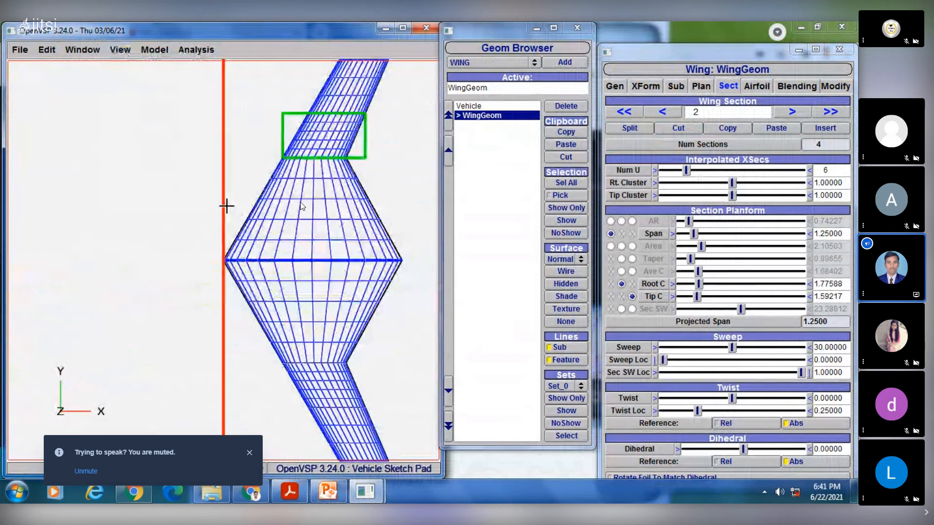
scroll(229, 181, "down", 6)
left_click(131, 49)
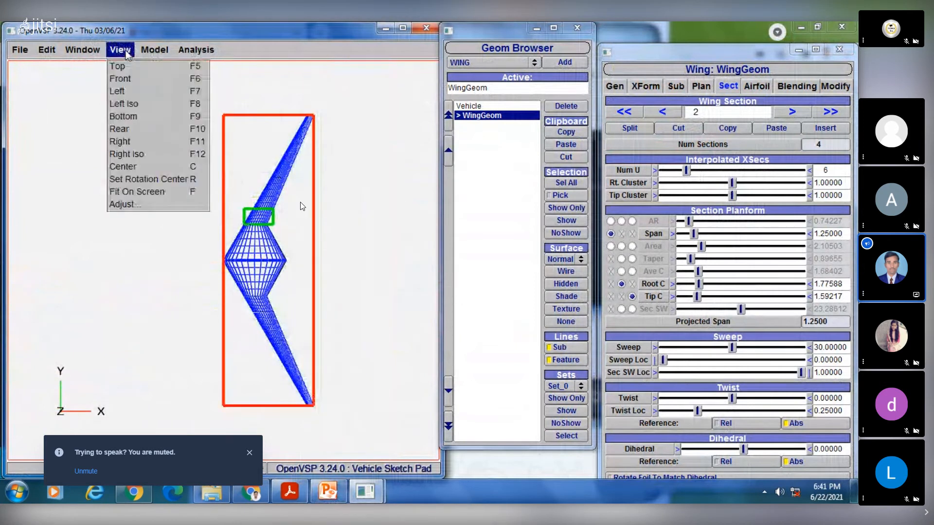
left_click(130, 78)
scroll(198, 200, "up", 3)
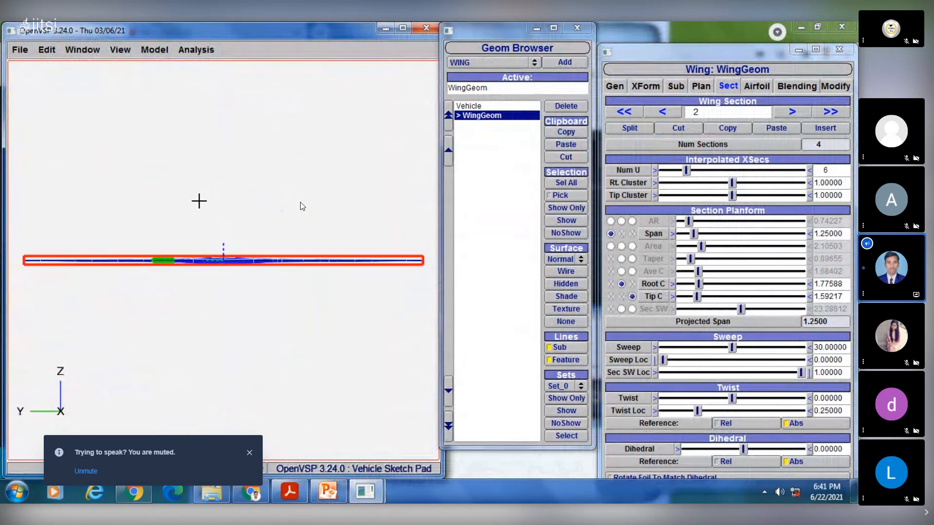
left_click(120, 49)
left_click(126, 95)
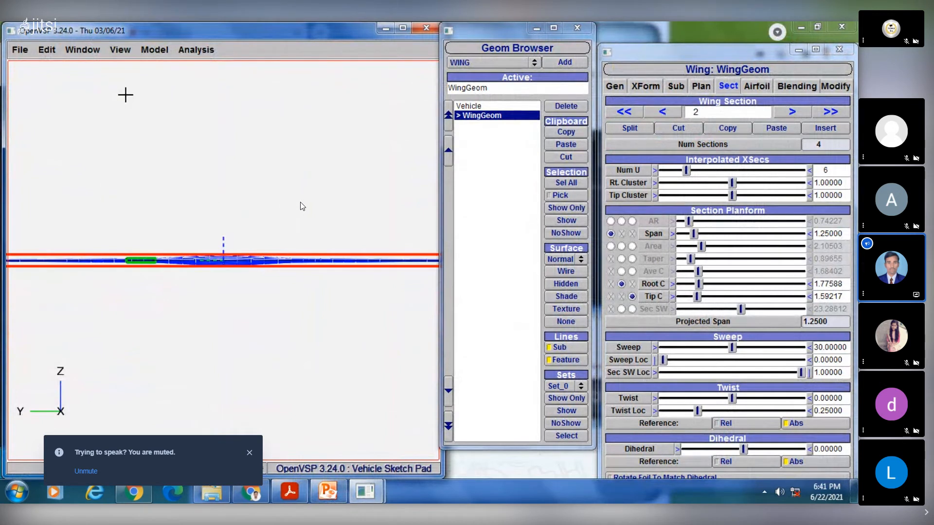
mouse_move(240, 205)
left_mouse_down()
mouse_move(253, 284)
mouse_move(242, 287)
mouse_move(234, 207)
mouse_move(250, 216)
left_mouse_up()
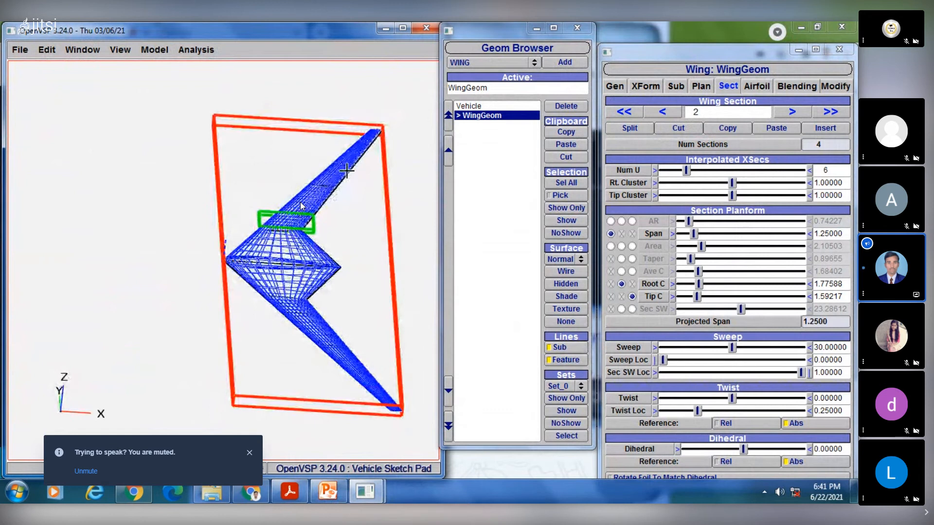
right_click_drag(343, 172, 267, 193)
left_click_drag(197, 204, 163, 208)
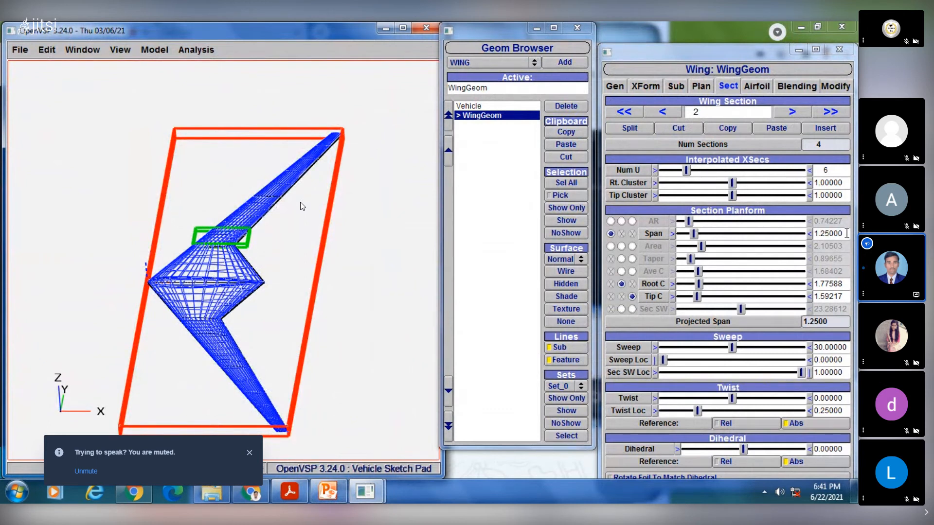
- Set the span of wing section 2 to 2
left_click_drag(847, 233, 810, 232)
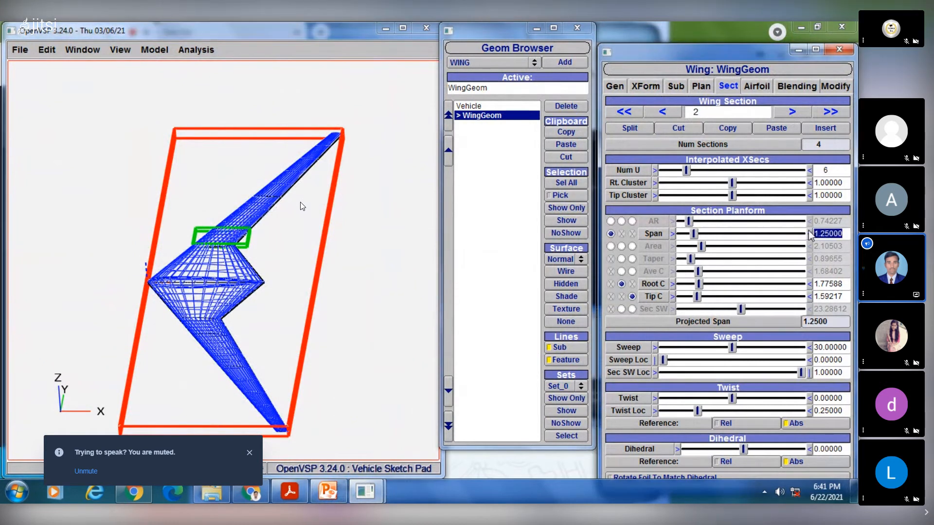
type("2")
key("Return")
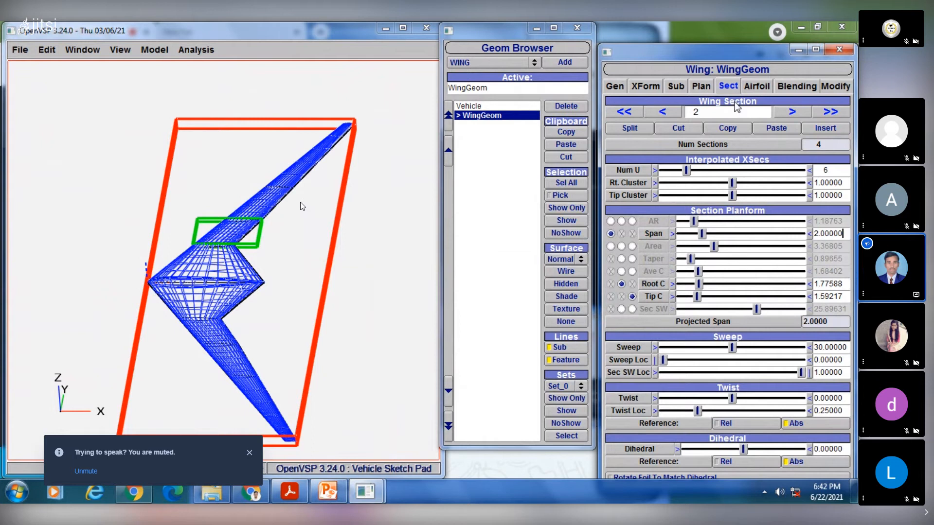
- Select wing section 4 and compare the wing tip's shape with the Blended Wing slide in PowerPoint, returning to OpenVSP for front and oblique views
left_click(791, 112)
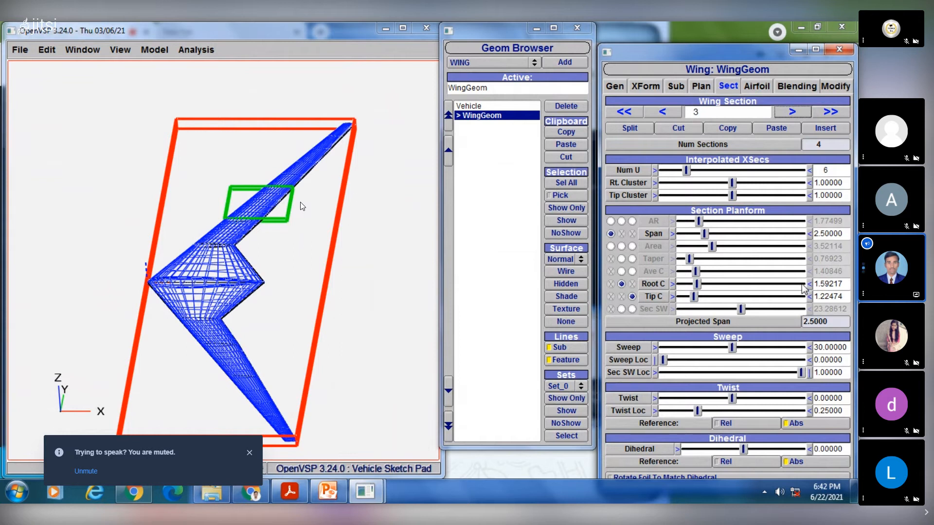
left_click(789, 113)
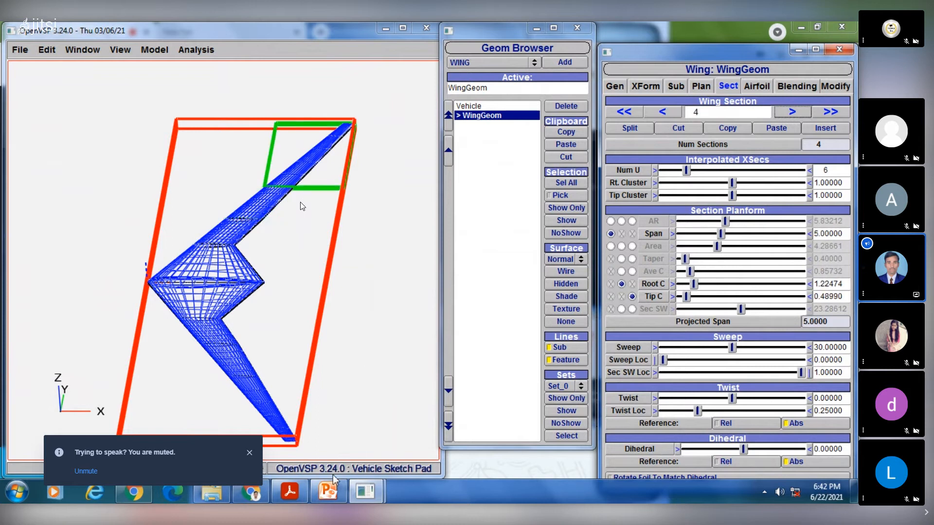
left_click(327, 494)
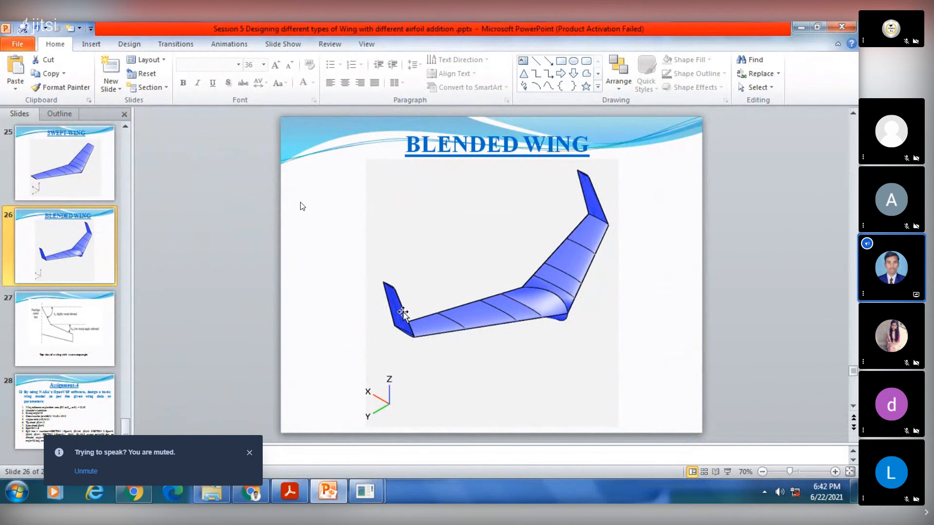
left_click(328, 493)
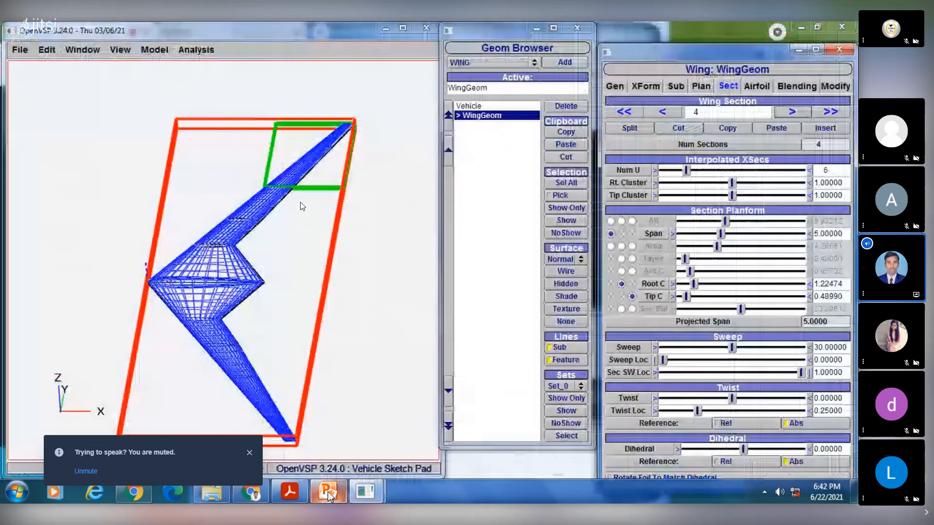
left_click_drag(247, 220, 275, 205)
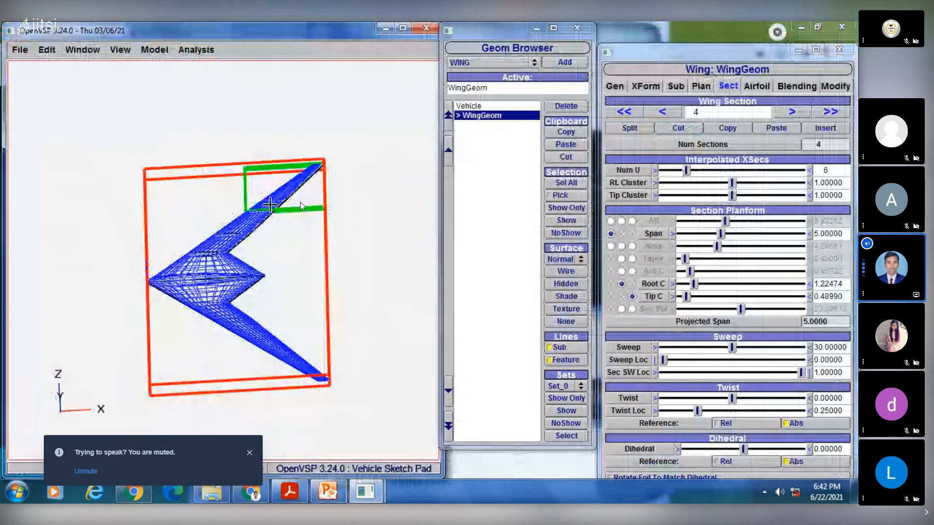
left_click(120, 49)
left_click(121, 79)
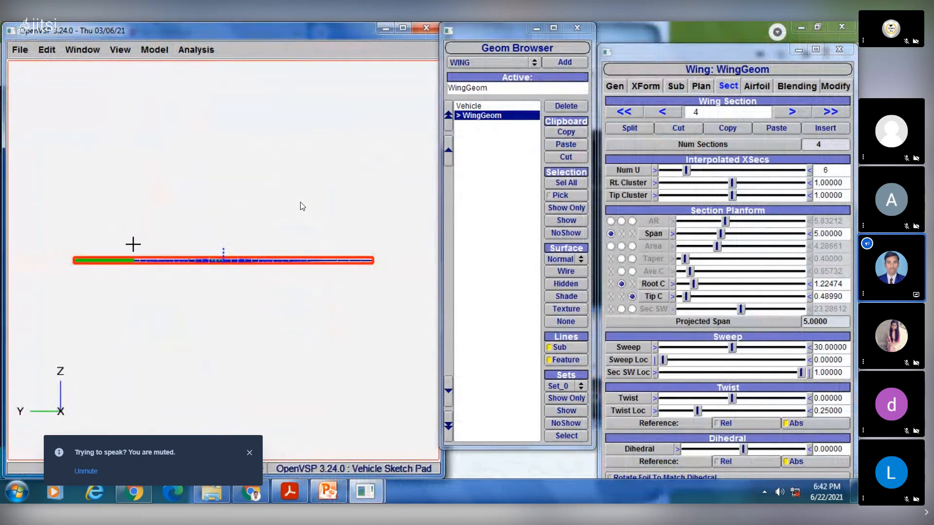
left_click_drag(133, 246, 103, 267)
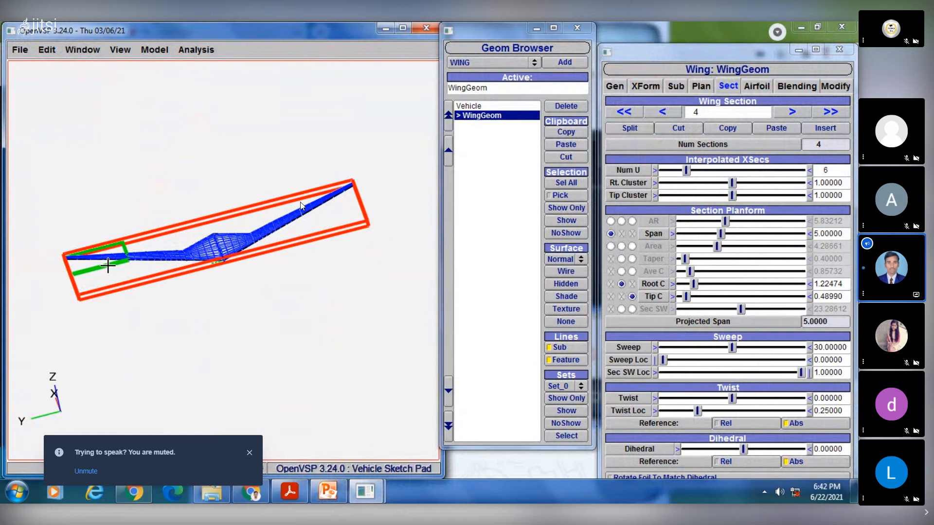
left_click_drag(56, 368, 73, 396)
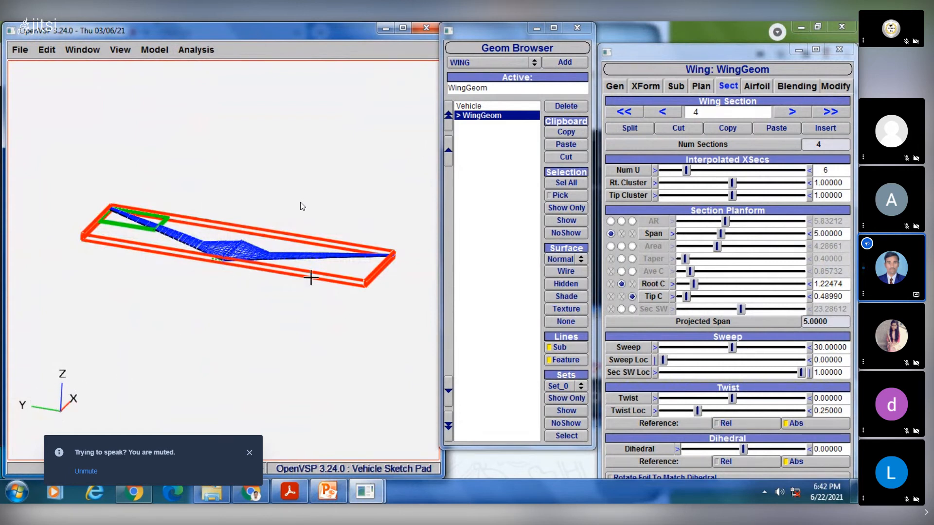
left_click_drag(311, 276, 263, 302)
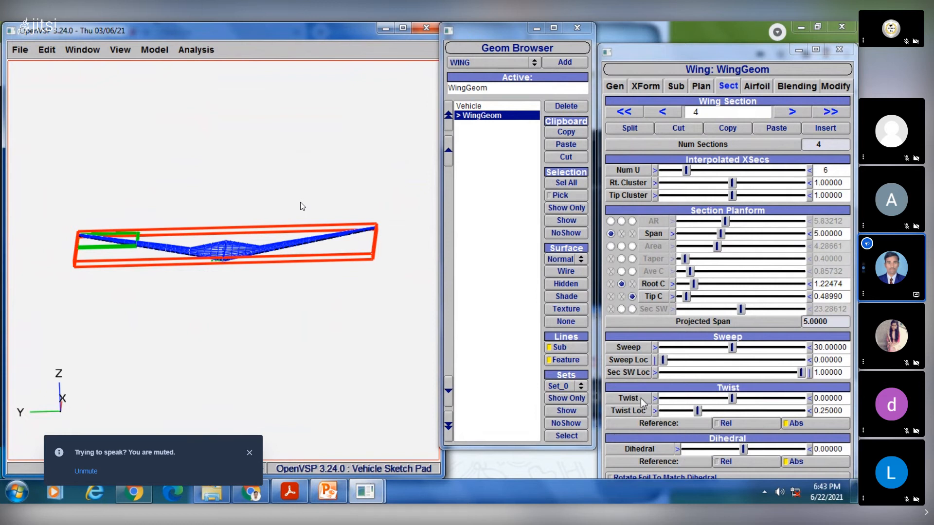
- Try a twist of 90 on wing section 4, check its effect on the tip, and reset the twist to 0
left_click(845, 397)
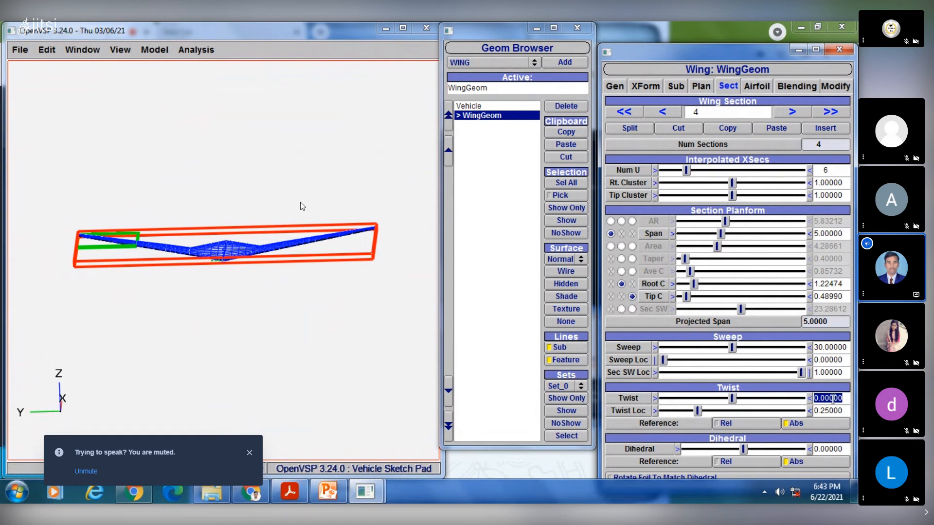
type("90")
key("Return")
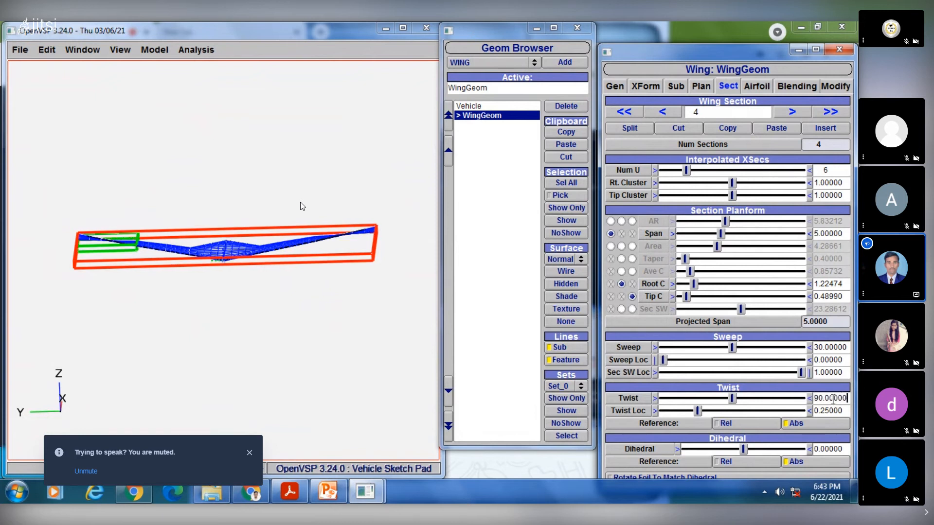
left_click_drag(125, 233, 92, 240)
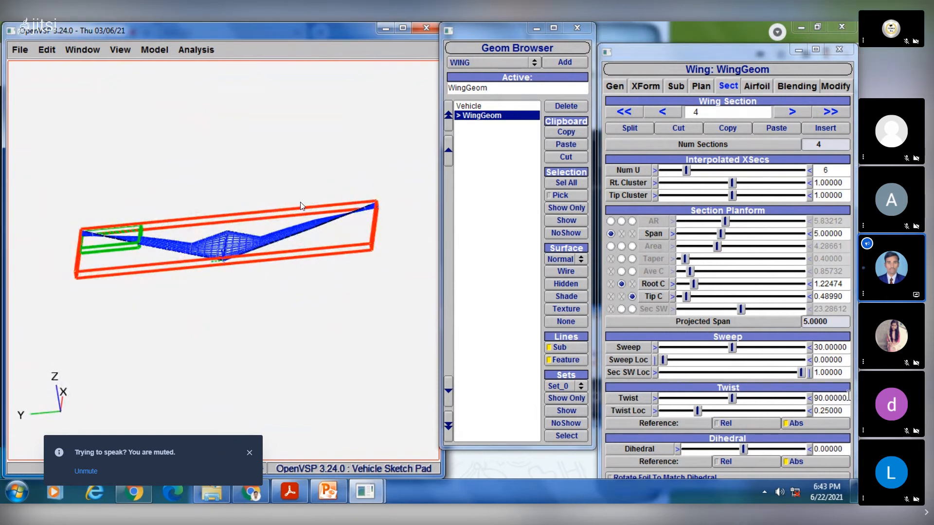
left_click_drag(848, 398, 795, 402)
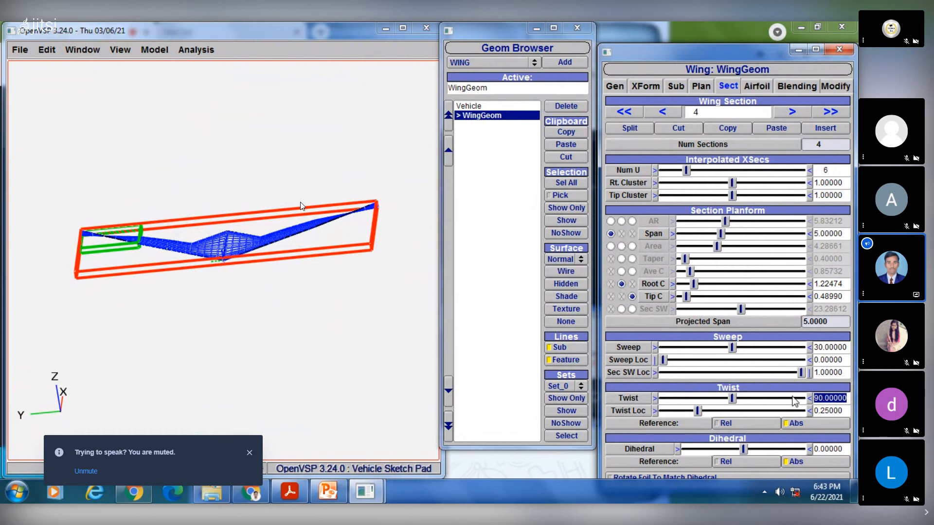
type("0")
key("Return")
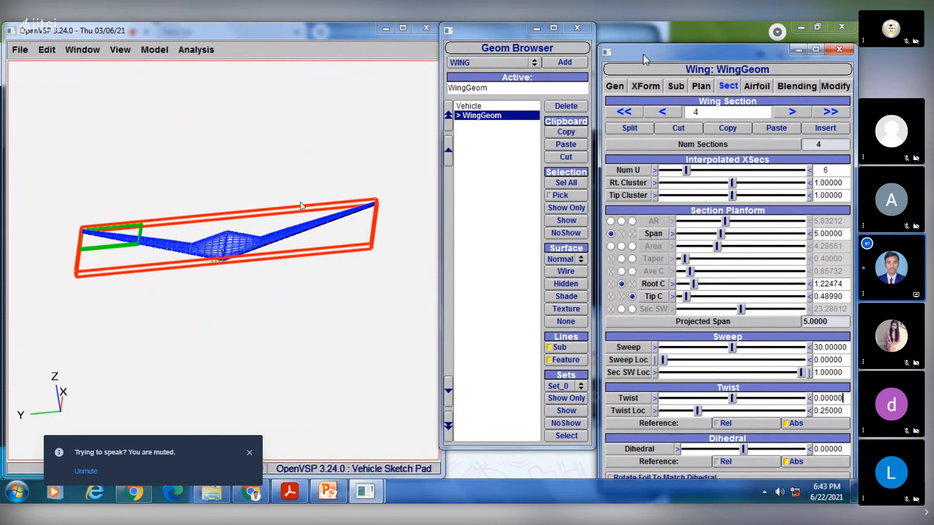
- Try rotating the whole wing about the Y axis by about 3.15 and reset the Y rotation to 0
left_click_drag(643, 55, 634, 37)
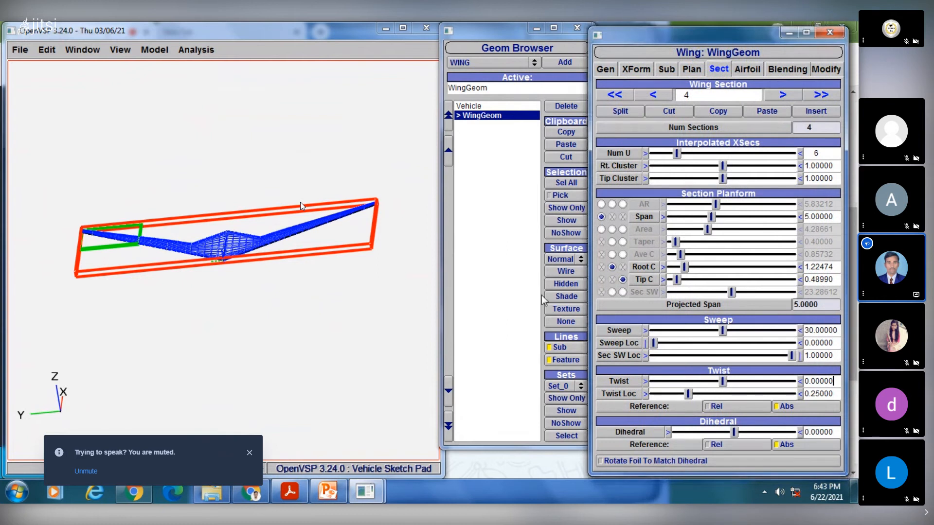
left_click_drag(104, 240, 118, 240)
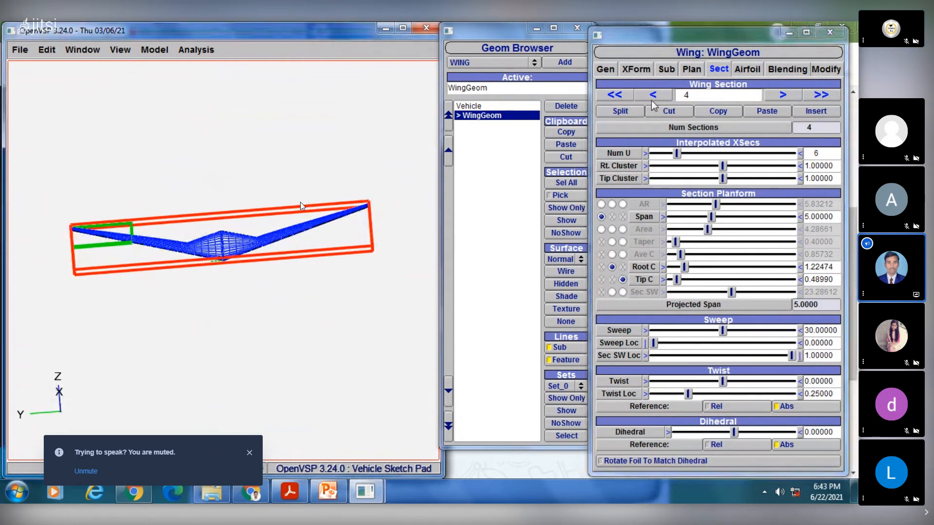
left_click(644, 71)
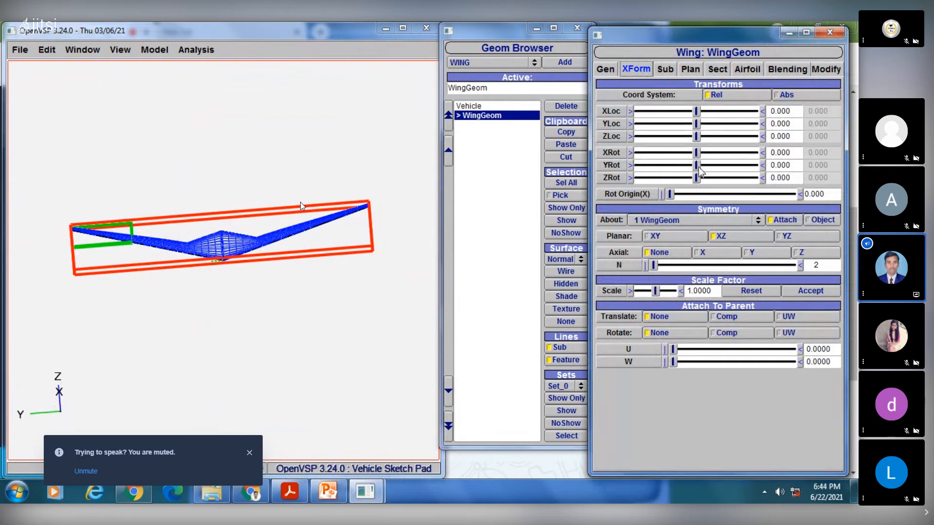
left_click_drag(699, 167, 716, 166)
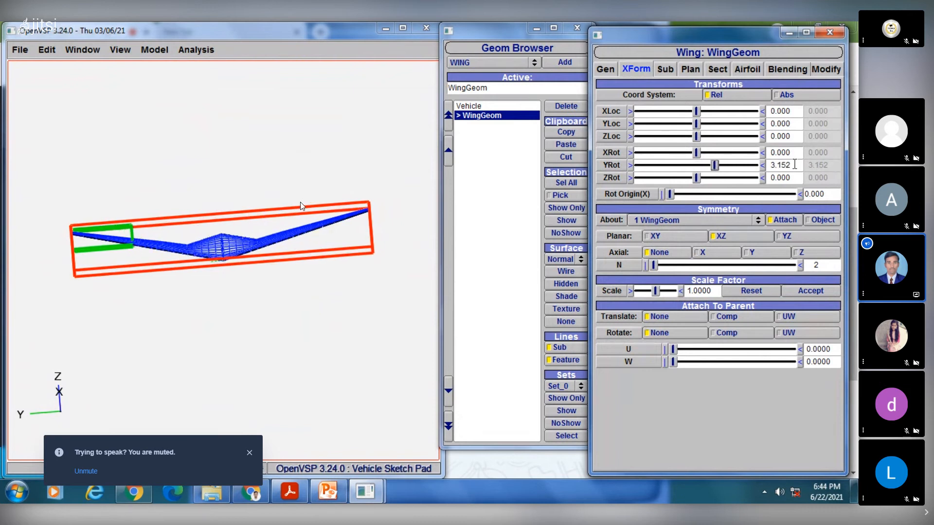
left_click_drag(794, 165, 751, 173)
type("0")
key("Return")
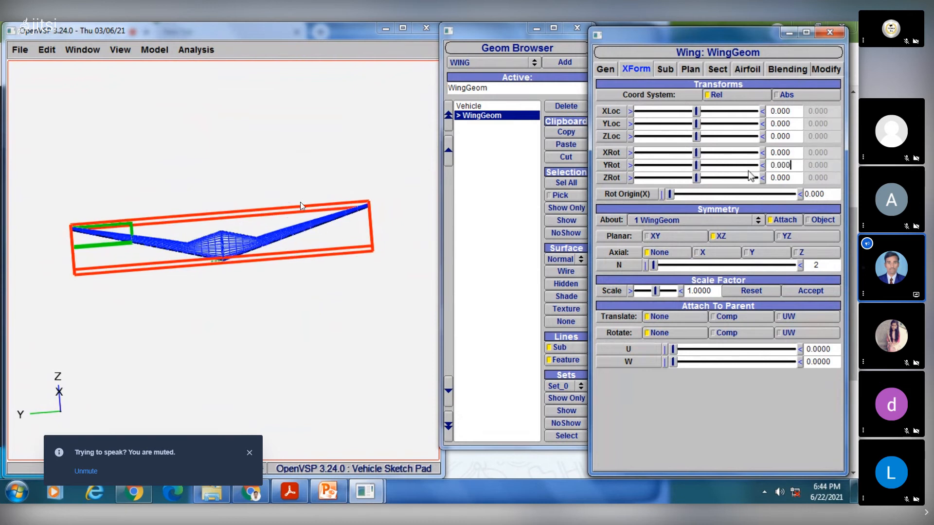
- Return to the settings of wing section 4 and set its sweep location to 1
left_click(719, 68)
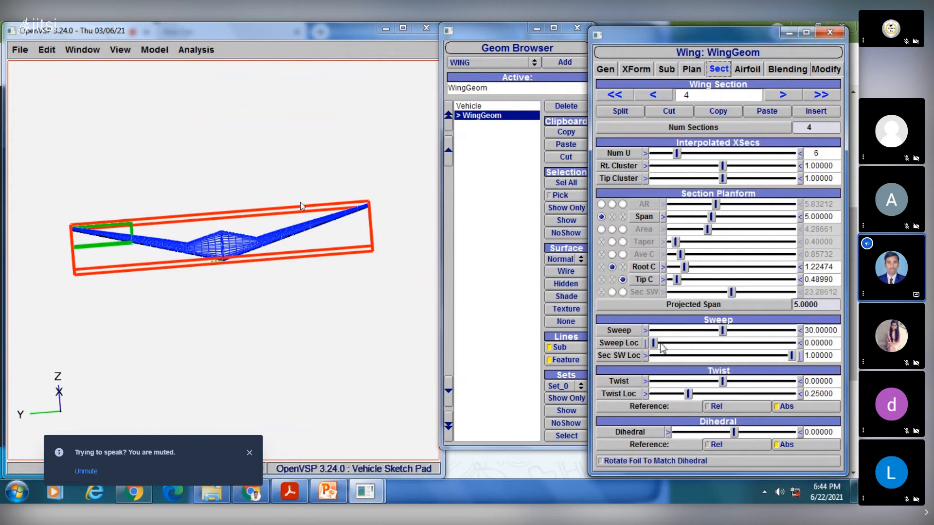
double_click(834, 343)
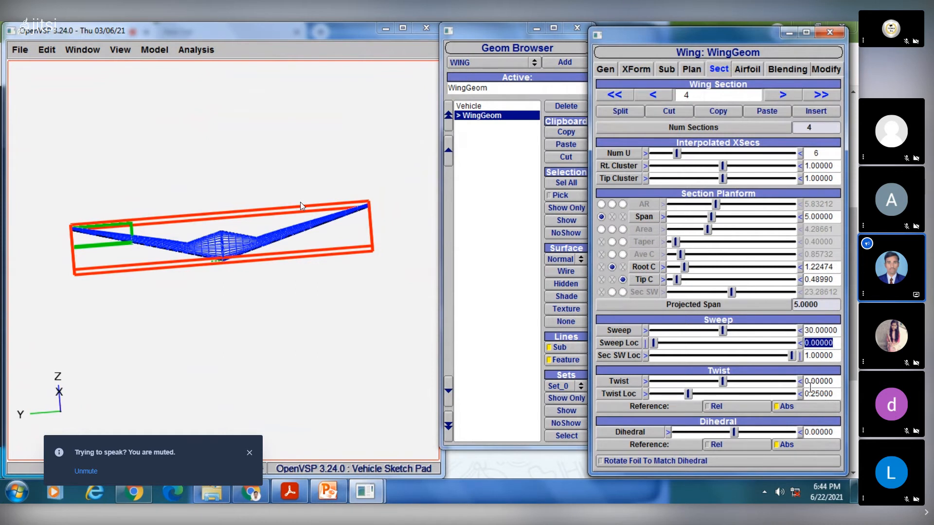
type("90")
key("Return")
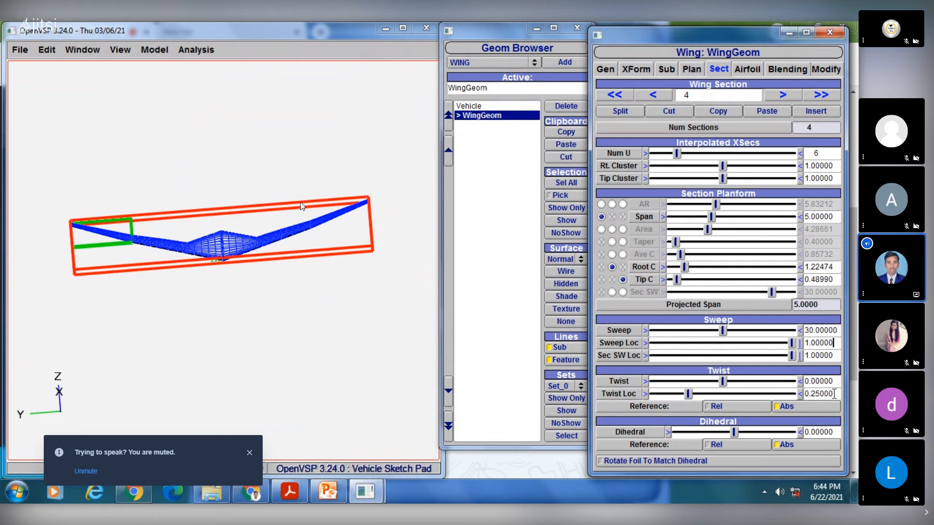
- Set the dihedral of wing section 4 to 90 so the tip section stands upright
left_click_drag(833, 433, 798, 433)
type("90")
key("Return")
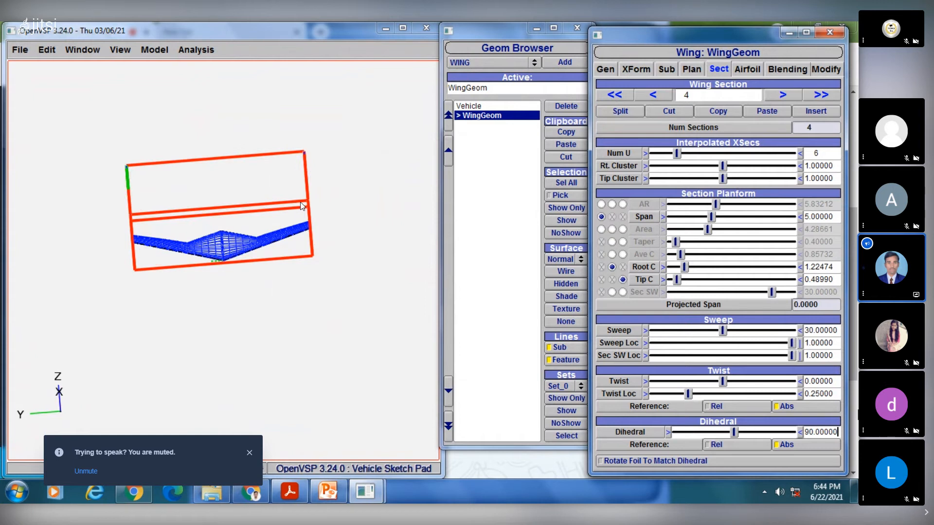
- Shorten the upright tip by setting the span of wing section 4 to 1
left_click_drag(328, 263, 299, 294)
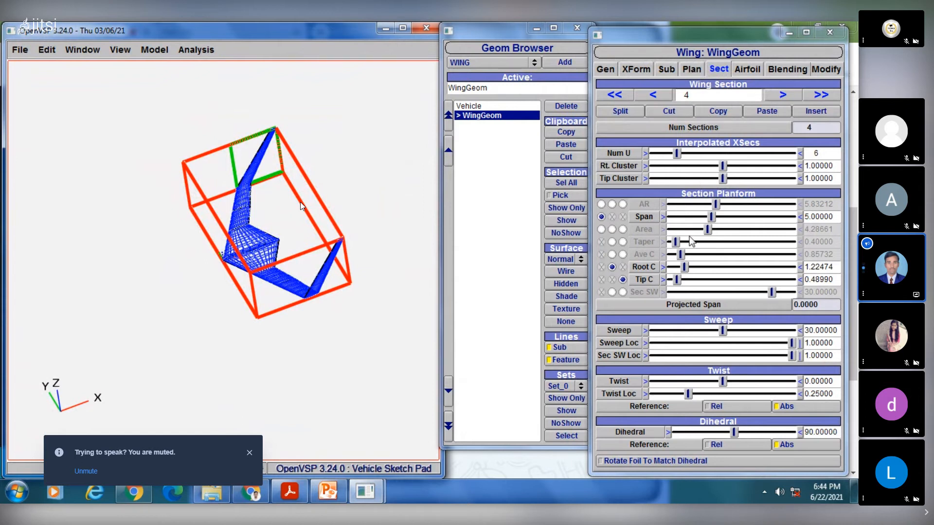
left_click_drag(835, 217, 790, 222)
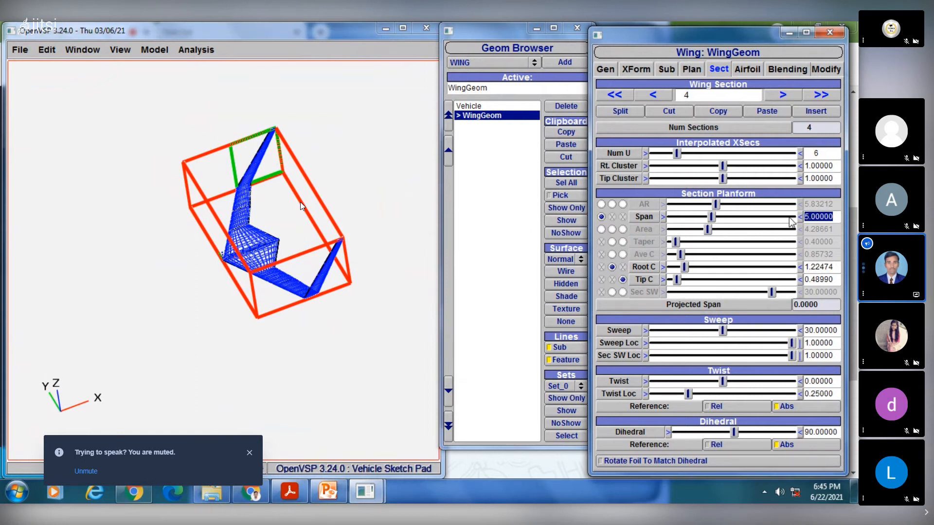
type("1")
key("Return")
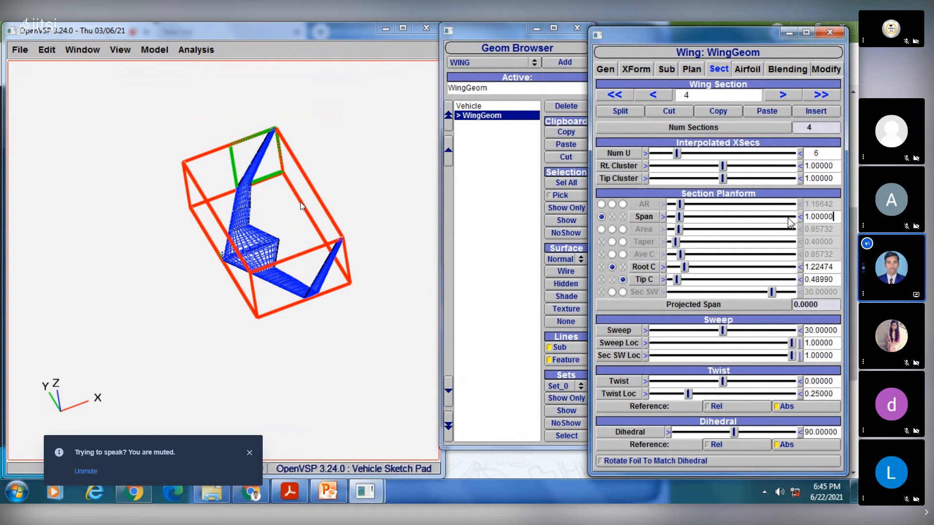
- Examine the deselected wing's upright tips from different angles and compare its shape with the PowerPoint slide, ending back in OpenVSP
left_click(500, 227)
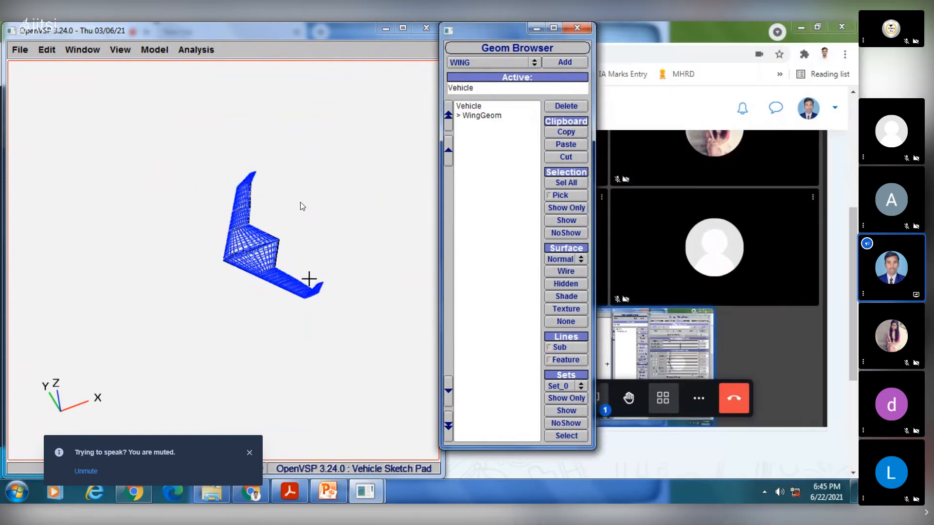
left_click_drag(308, 277, 277, 335)
left_click(330, 494)
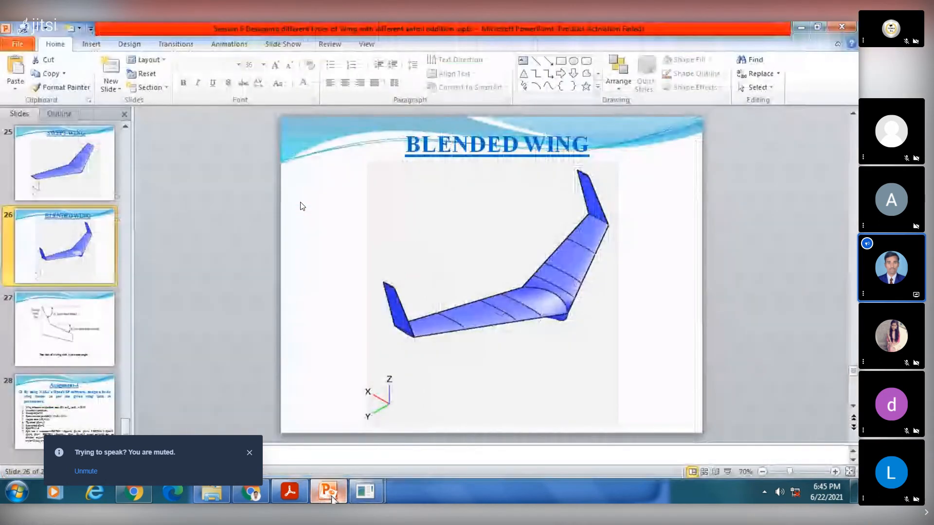
left_click(332, 496)
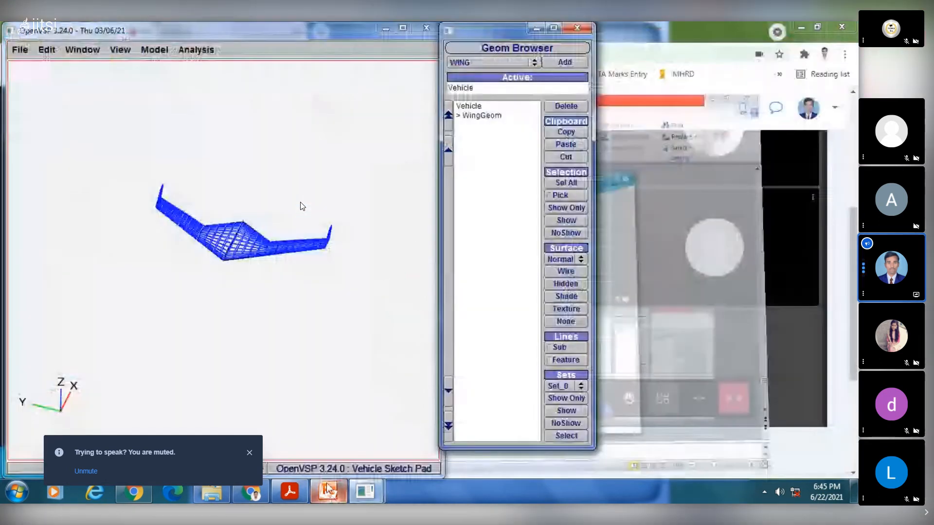
left_click_drag(207, 260, 267, 253)
left_click(482, 115)
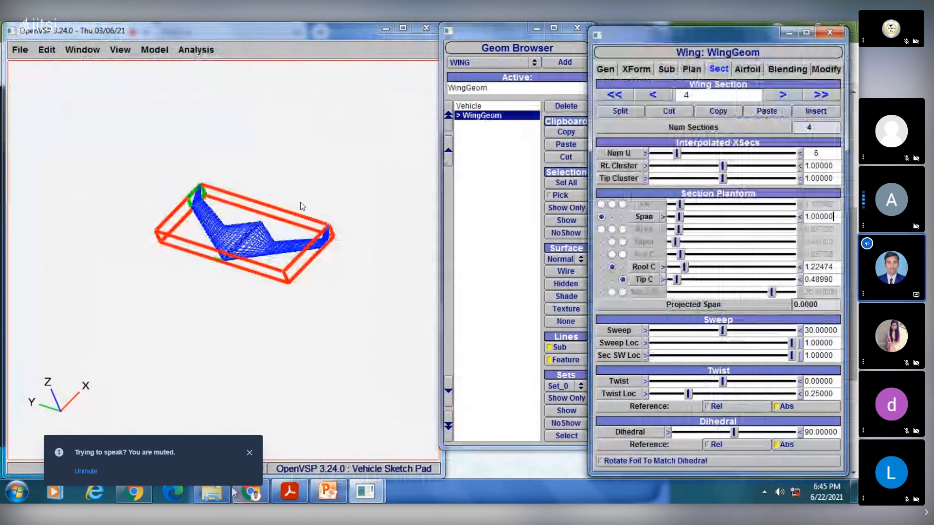
left_click(257, 494)
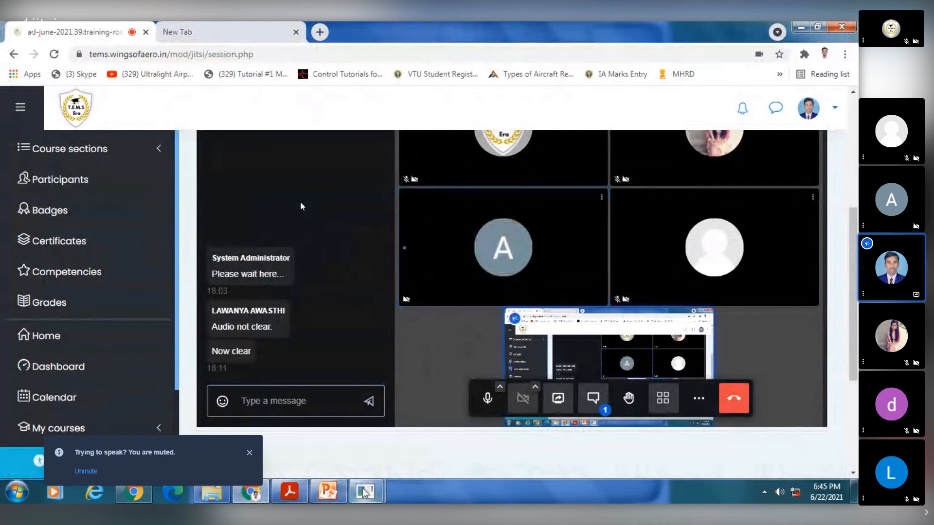
mouse_move(365, 492)
left_click(435, 428)
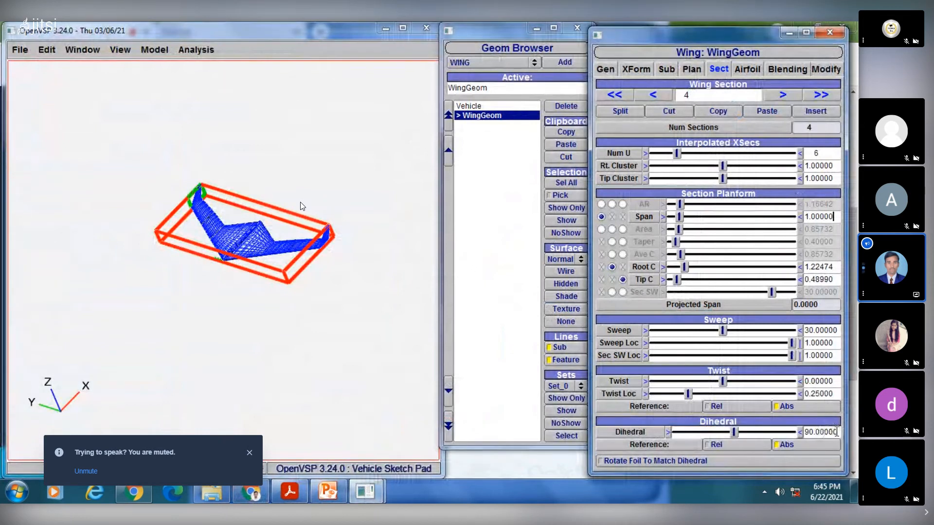
- Try a dihedral of 0 on wing section 4 and set it back to 90
left_click_drag(833, 432, 744, 428)
type("00")
key("Return")
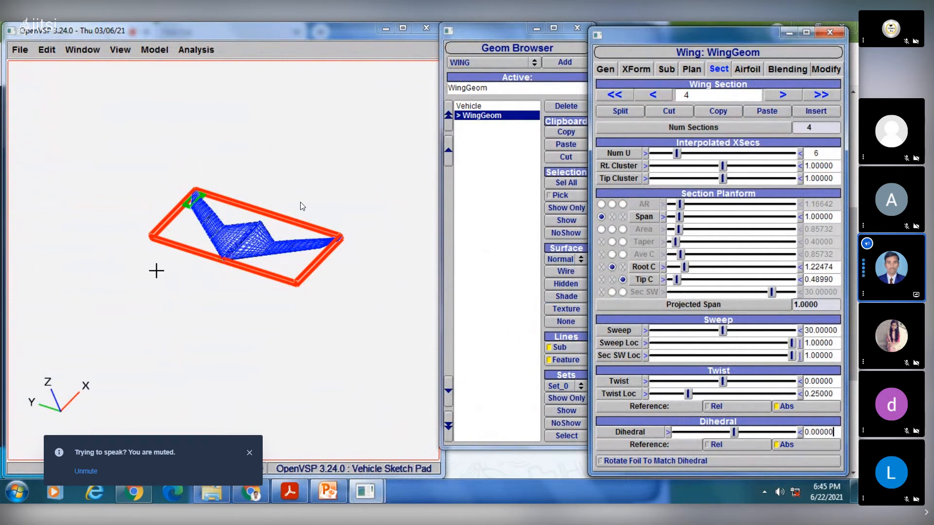
left_click_drag(306, 294, 328, 276)
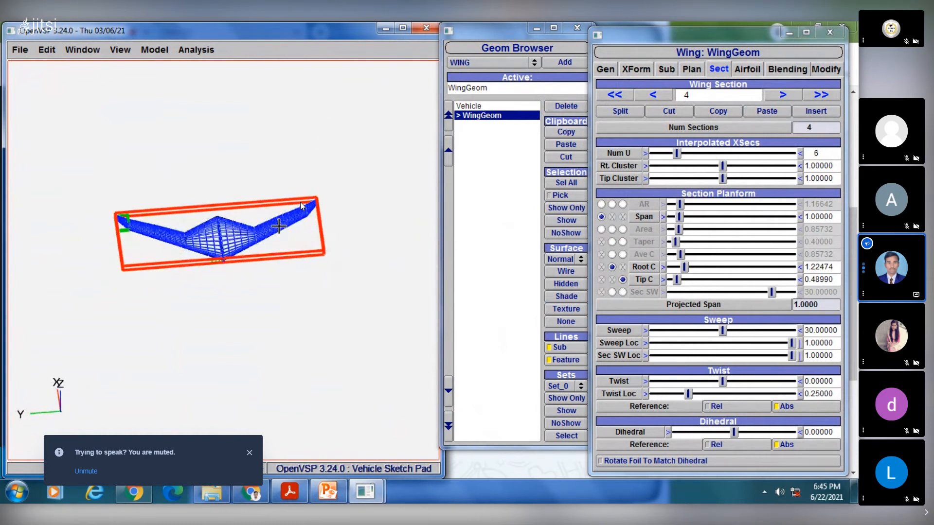
left_click_drag(279, 226, 304, 234)
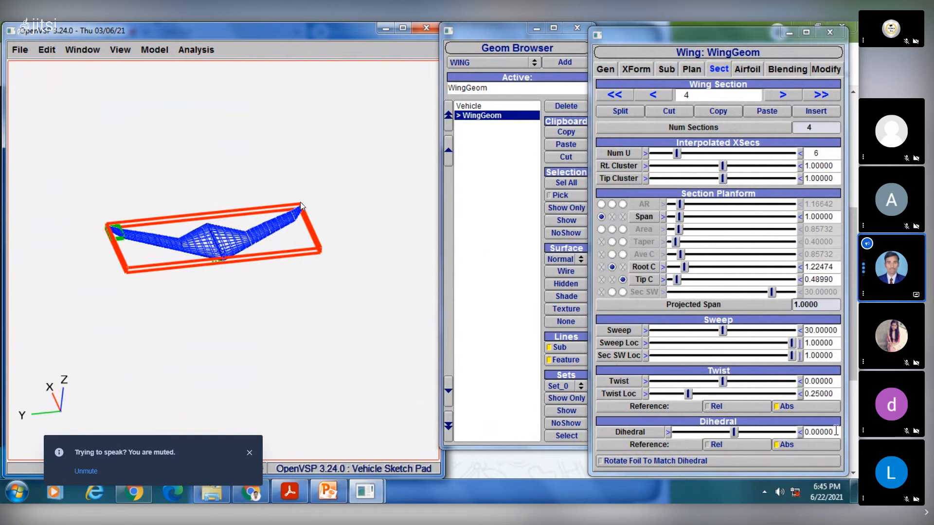
left_click_drag(835, 431, 780, 429)
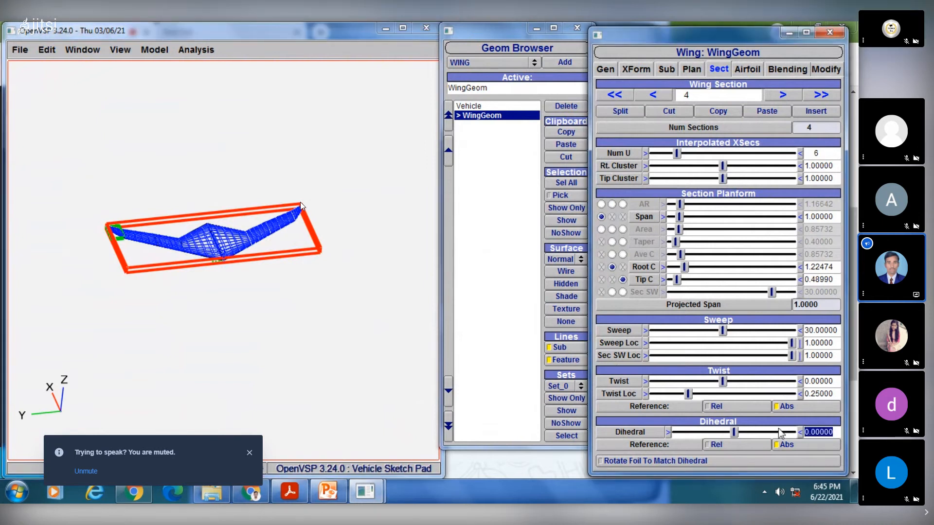
type("9")
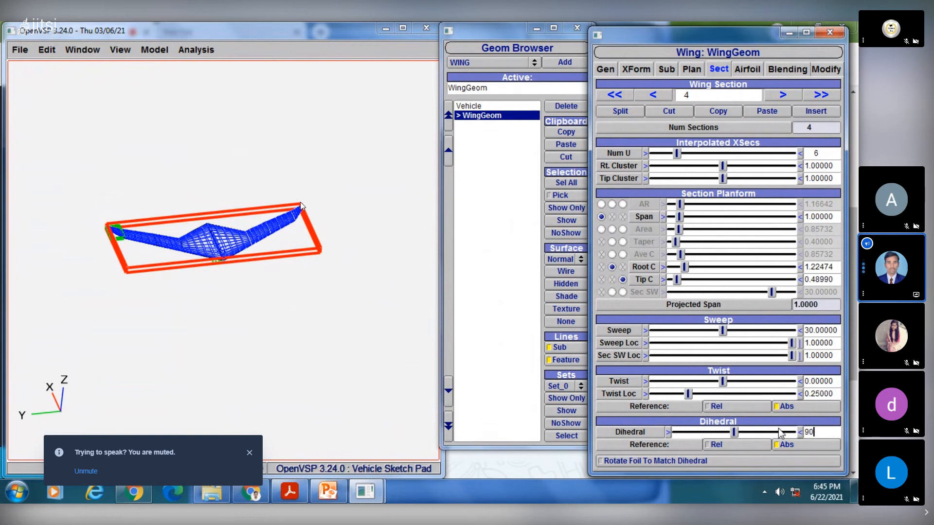
type("0")
key("Return")
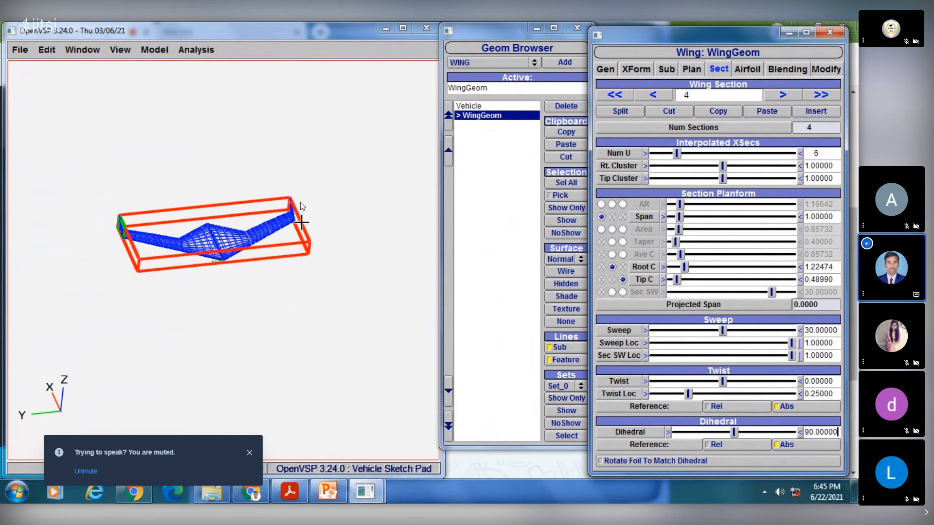
left_click_drag(301, 223, 226, 233)
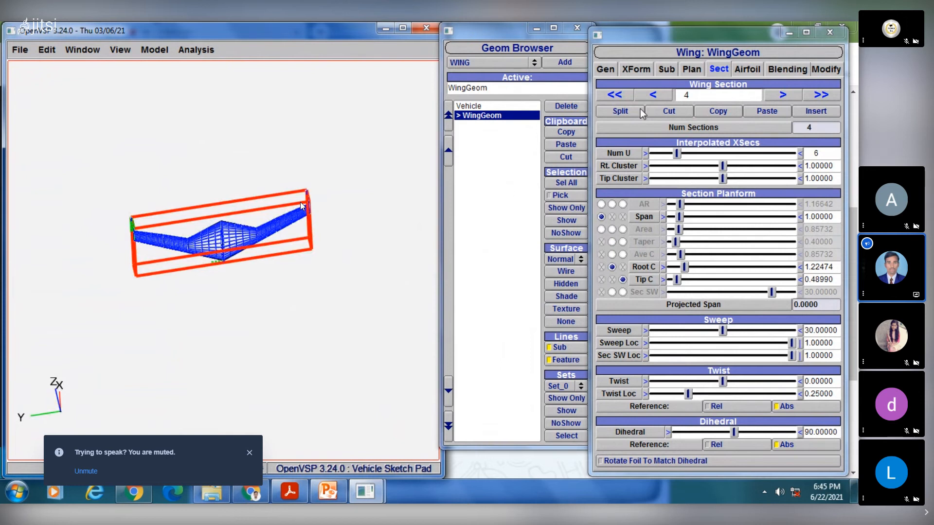
- Examine the wing and its upright tips from several angles without the selection box
left_click(493, 205)
left_click_drag(334, 217, 141, 192)
left_click(491, 115)
left_click(494, 202)
left_click_drag(246, 217, 298, 342)
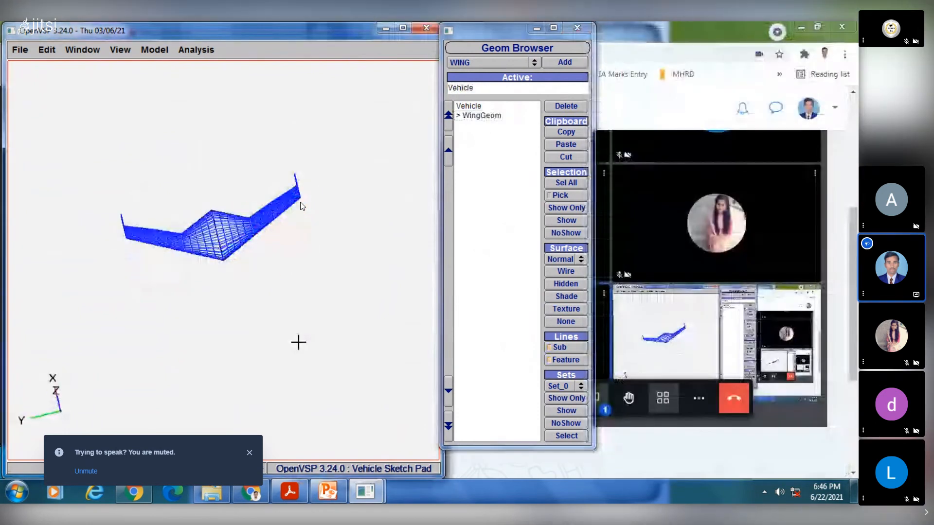
left_click_drag(316, 263, 271, 185)
- Display the wing as a shaded surface and examine it from several angles, comparing it with the slide in PowerPoint
left_click(492, 116)
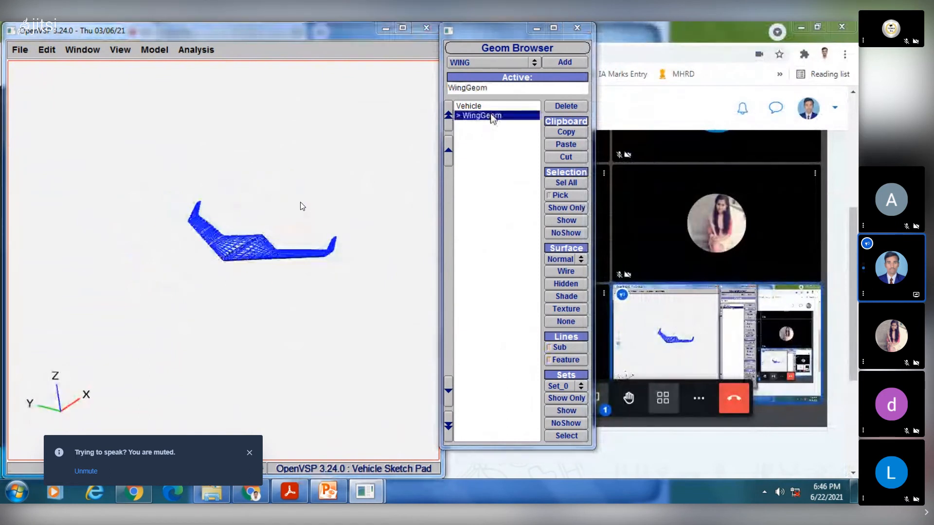
left_click(569, 296)
left_click(485, 273)
scroll(379, 248, "up", 5)
right_click_drag(319, 256, 242, 263)
left_click(329, 493)
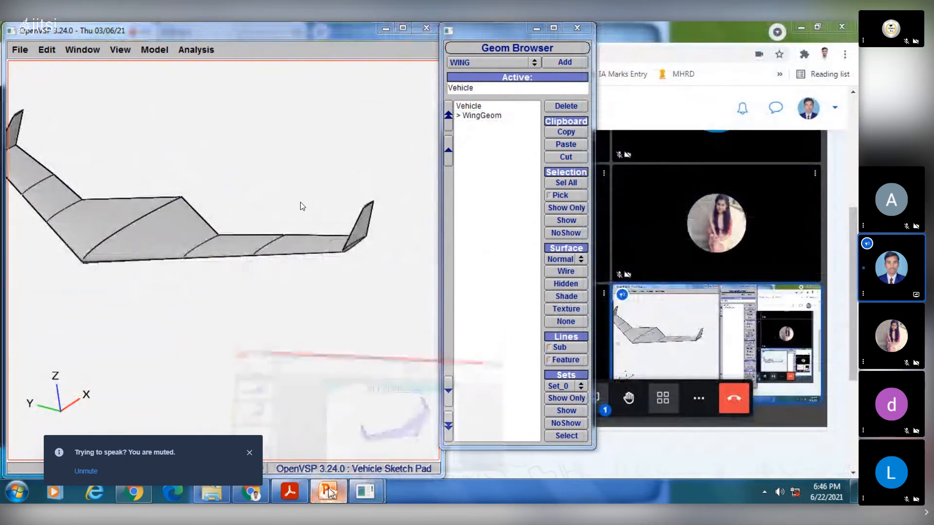
left_click(330, 493)
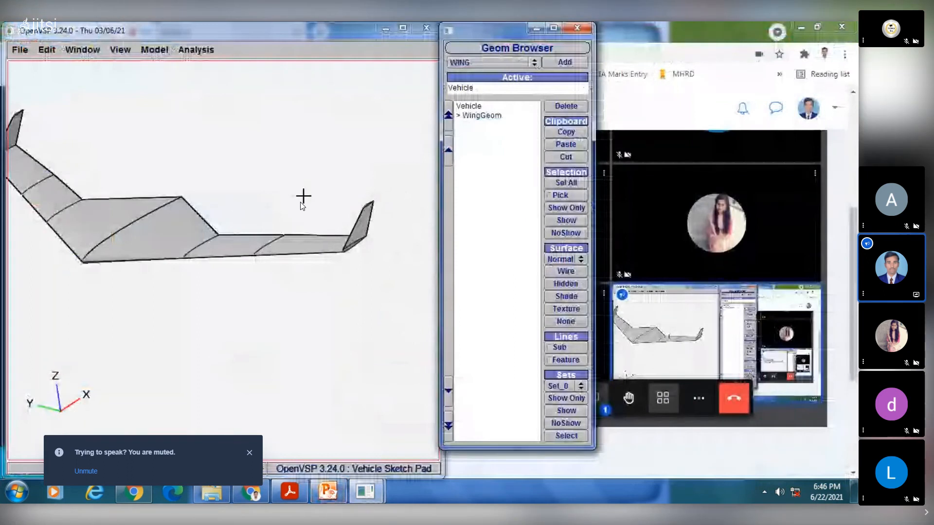
left_click_drag(303, 196, 308, 242)
left_click(479, 116)
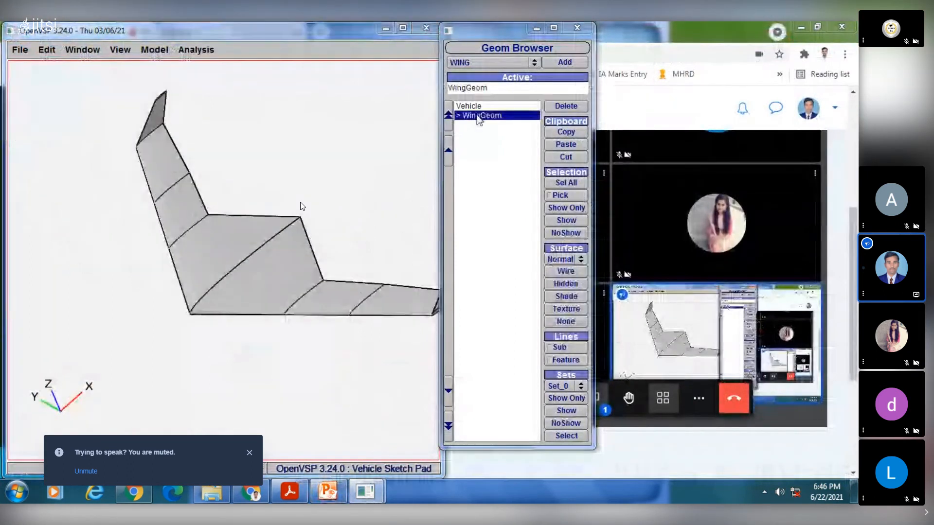
double_click(479, 117)
left_click_drag(313, 211, 353, 273)
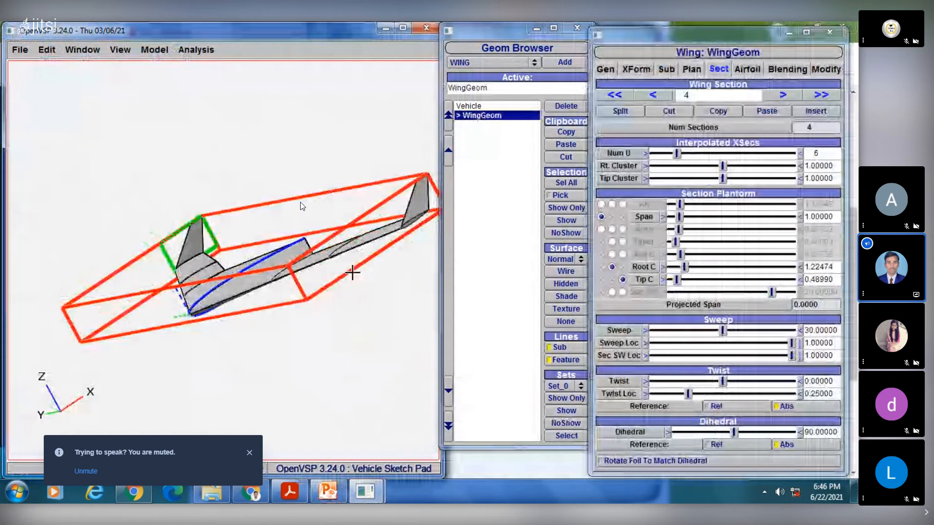
left_click_drag(352, 272, 262, 185)
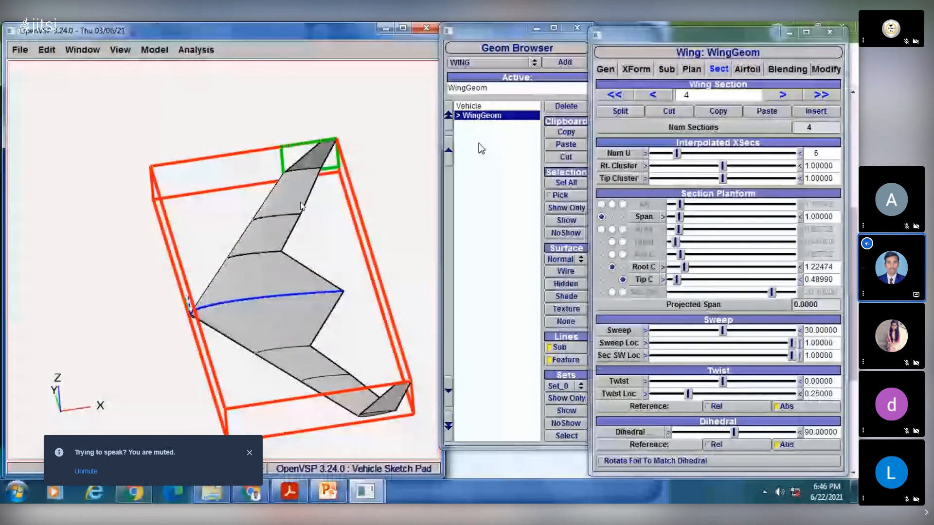
- Open the wing's airfoil settings and switch the wing's display to wireframe
left_click(748, 70)
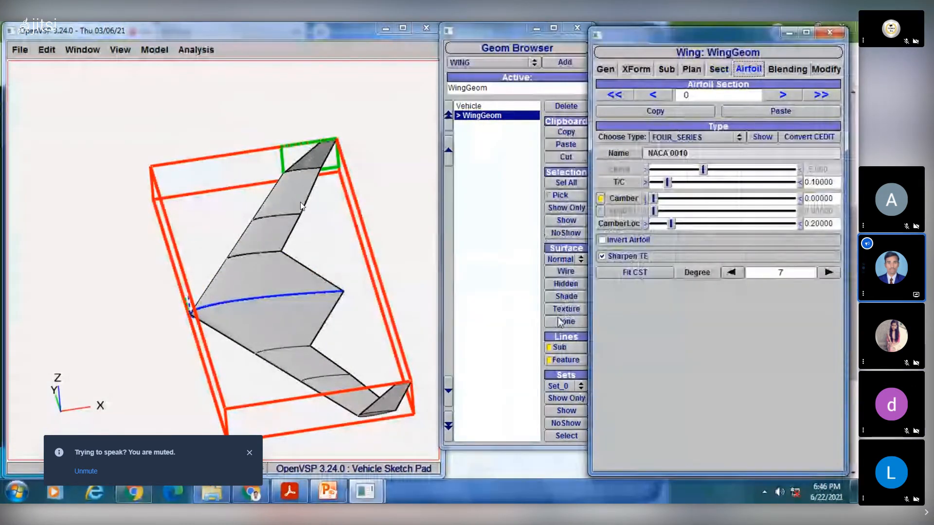
left_click(566, 272)
left_click_drag(261, 289, 263, 279)
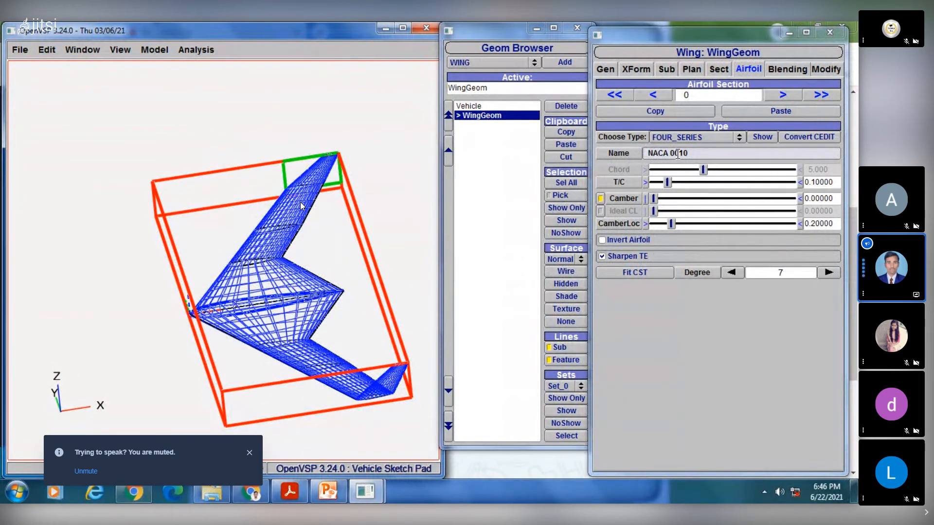
- Switch to PowerPoint, consult the NACA nomenclature and four-digit series slides, and return to the airfoil settings in OpenVSP
left_click(334, 492)
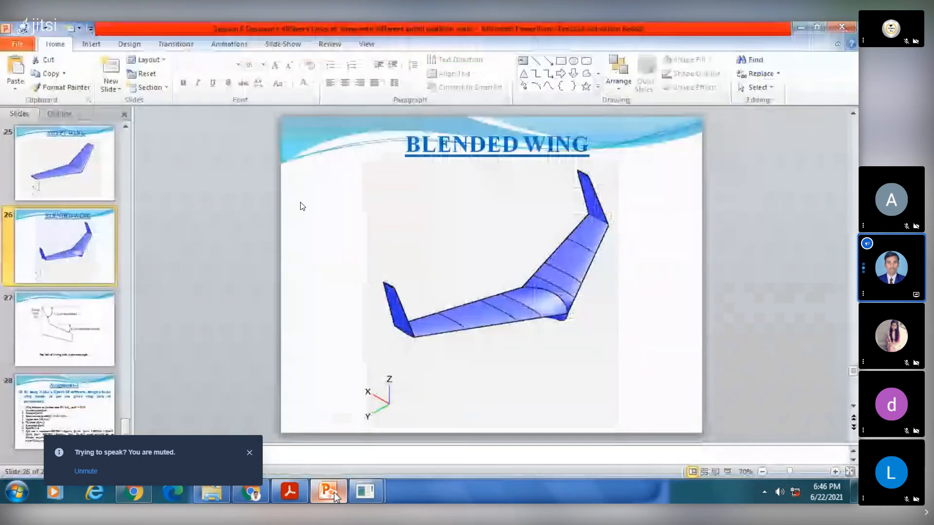
scroll(78, 295, "up", 3)
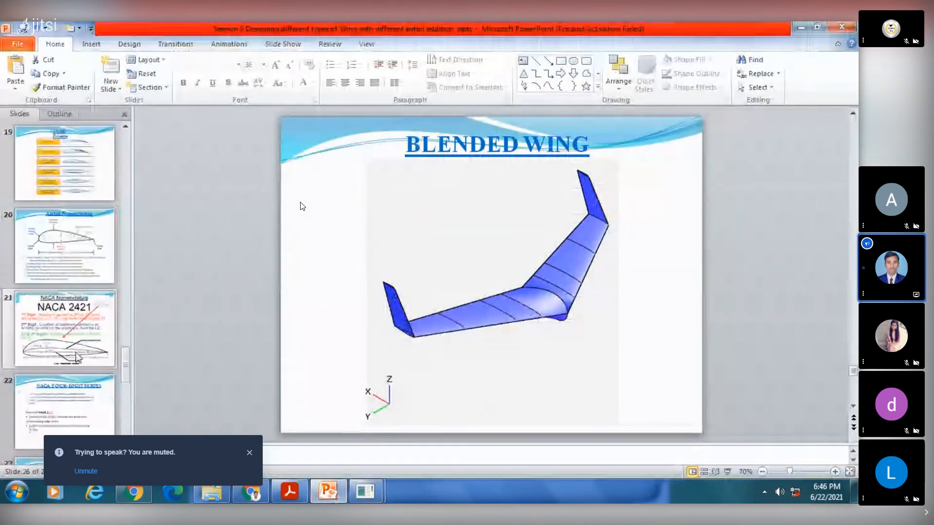
left_click(76, 333)
left_click(78, 404)
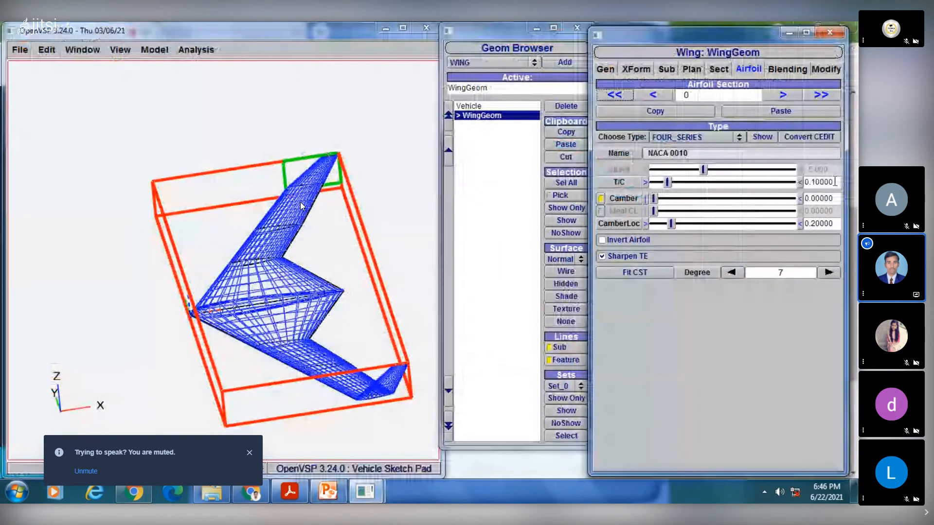
left_click(329, 493)
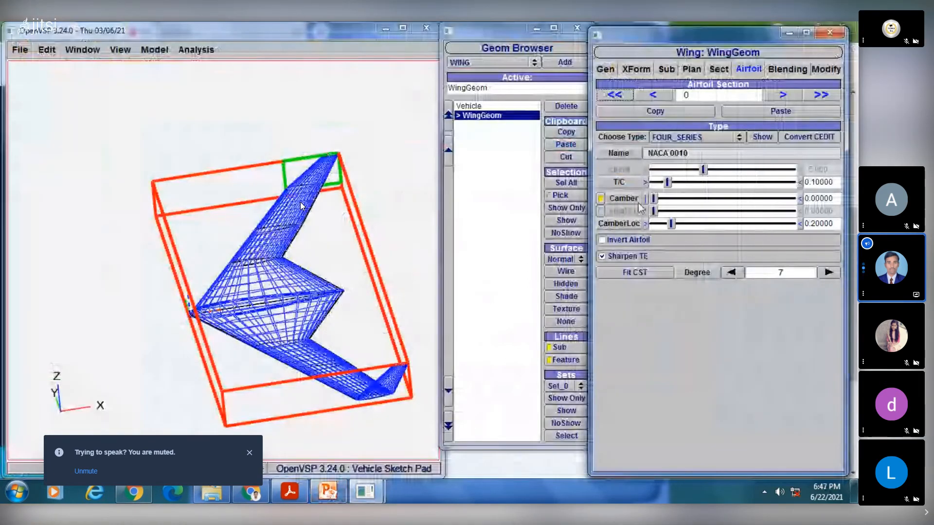
- Set the camber of airfoil section 0 to 0.02 and show its cross-section view beside the wing
left_click_drag(835, 199, 810, 199)
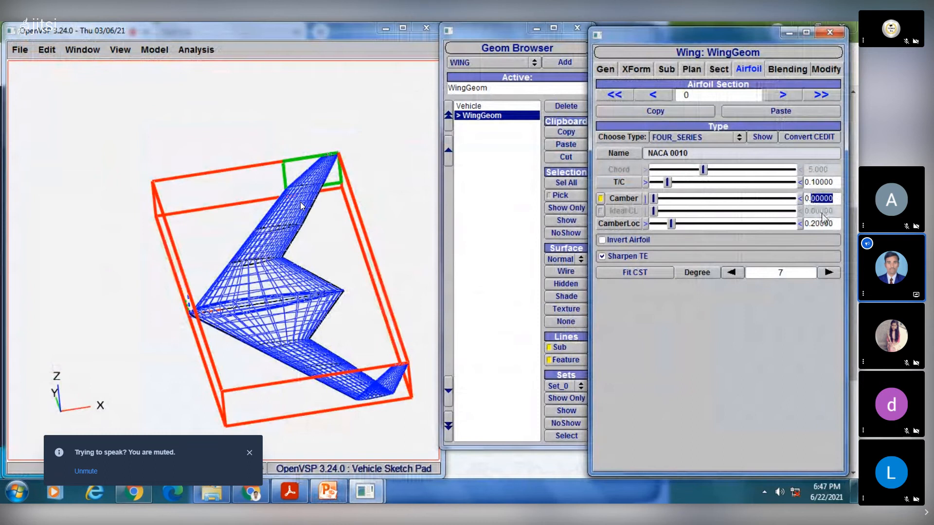
type("0.02")
key("Return")
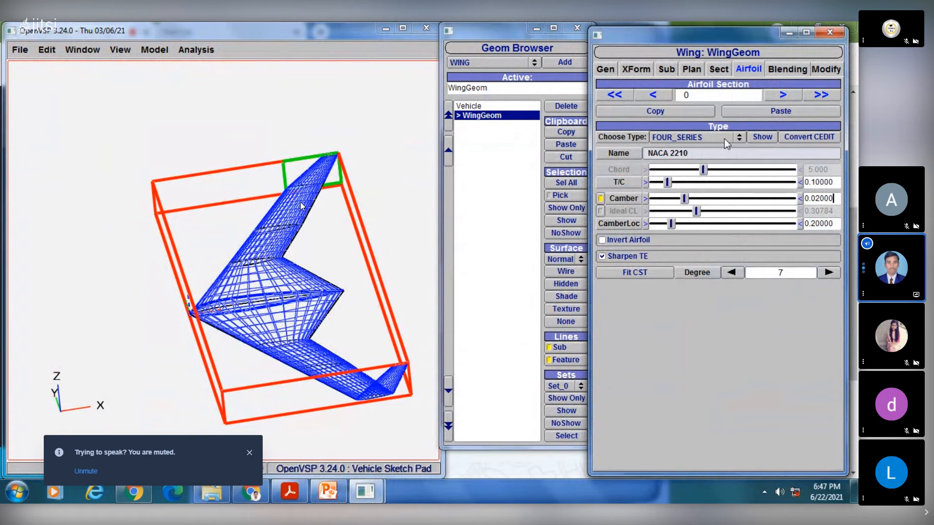
left_click(763, 138)
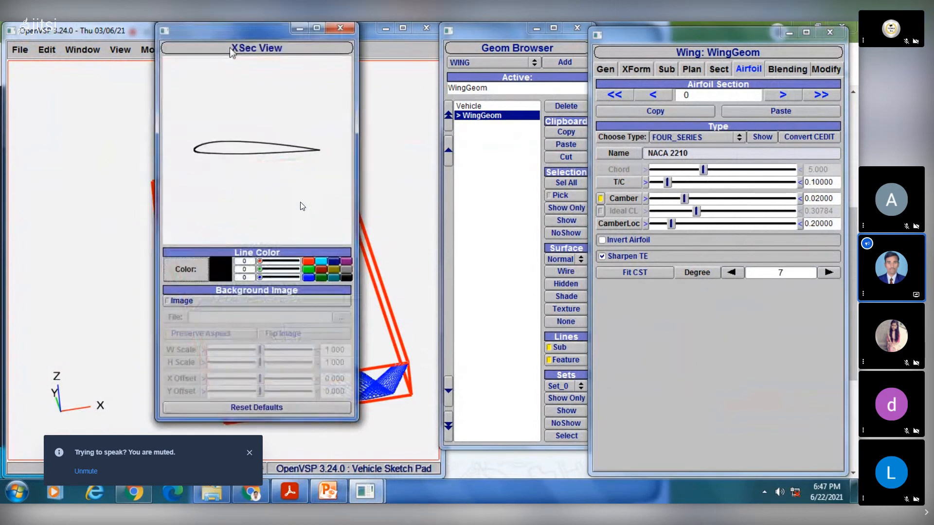
left_click_drag(239, 43, 93, 59)
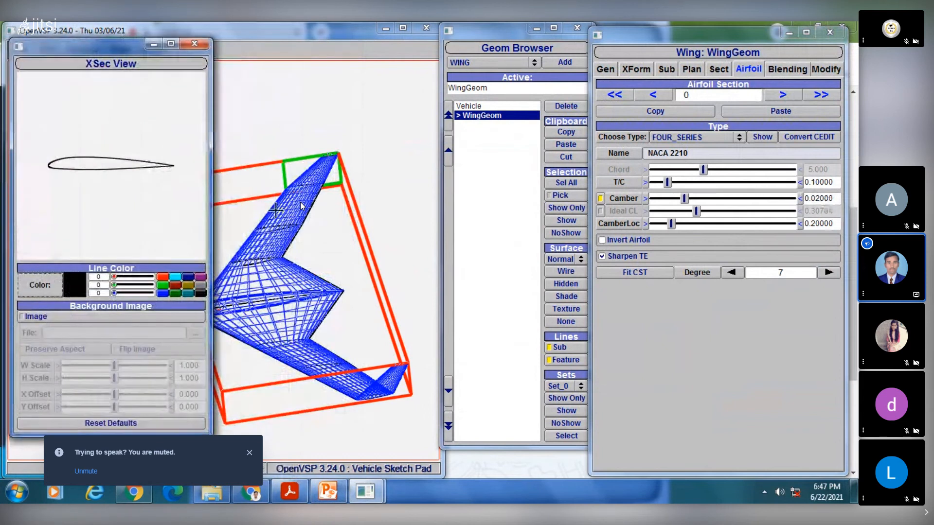
- Check the NACA four-digit example in PowerPoint and set the camber location of airfoil section 0 to 0.4
left_click(326, 495)
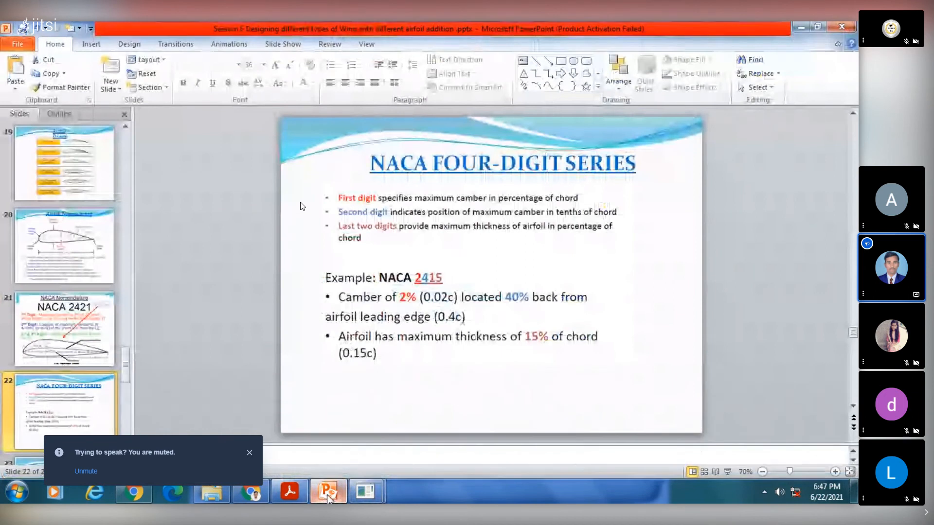
left_click(326, 496)
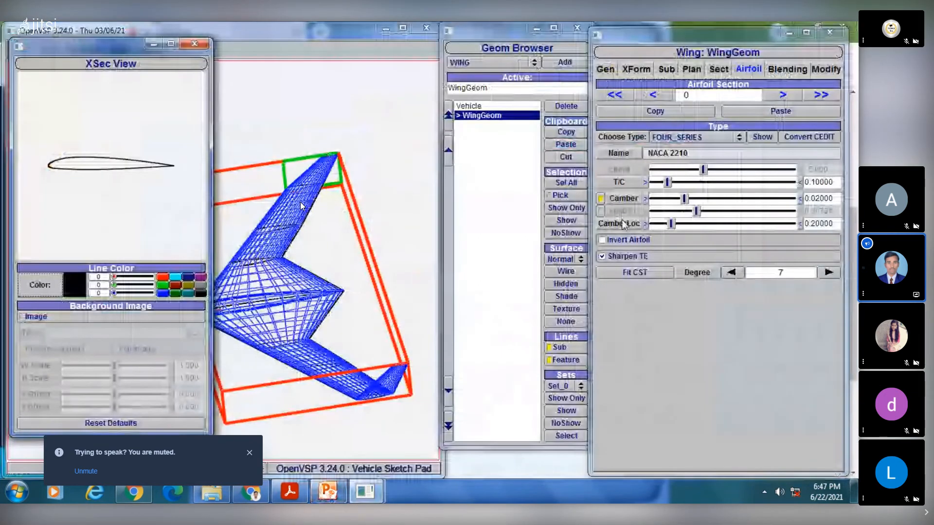
double_click(813, 224)
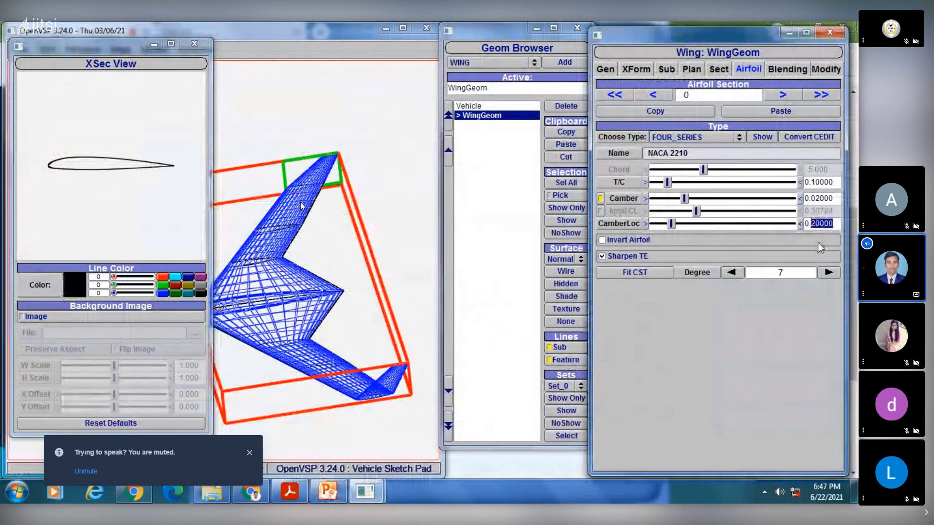
type("40")
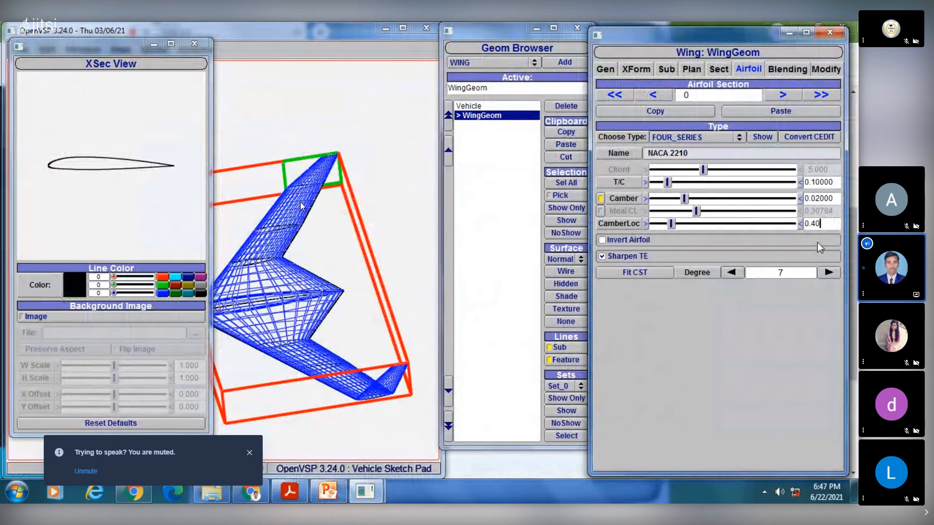
key("Return")
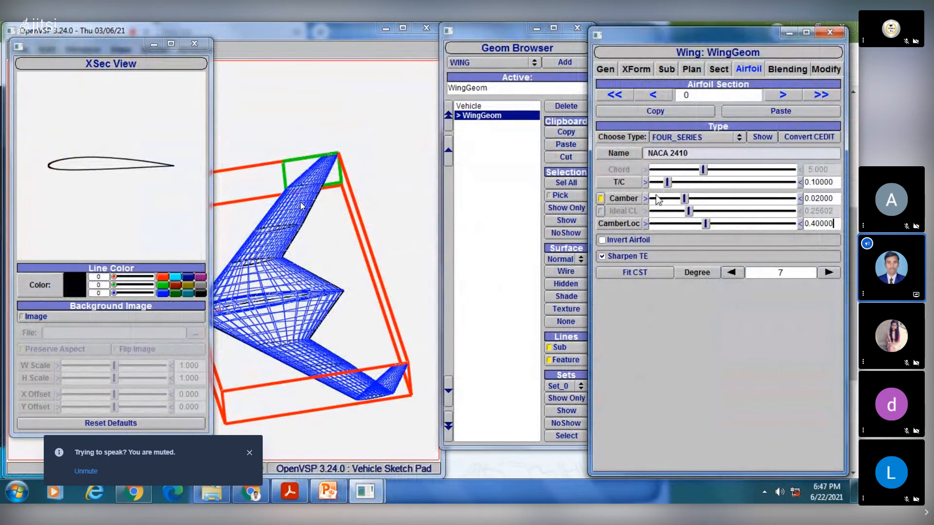
- Check the NACA 2415 example in PowerPoint, set airfoil section 0's thickness-to-chord ratio to 0.15 in OpenVSP, and close the cross-section view
left_click(327, 492)
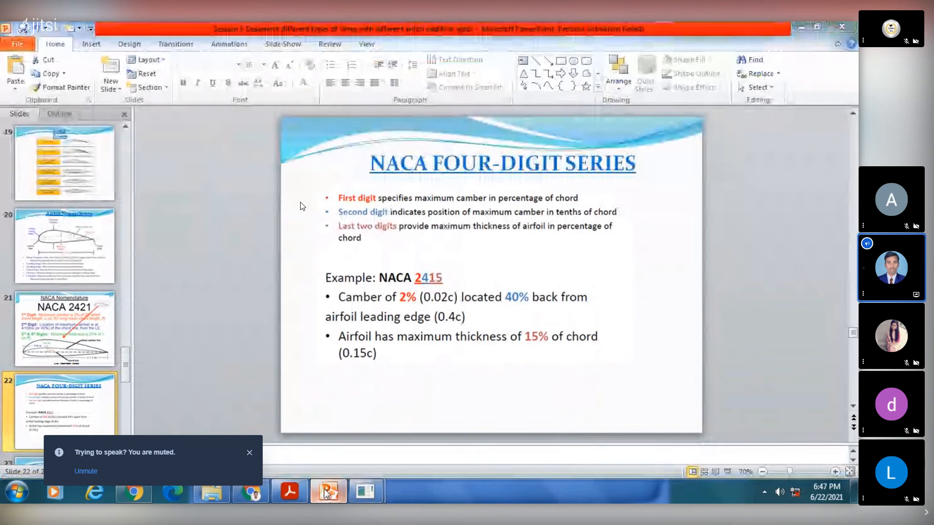
key("alt+Tab")
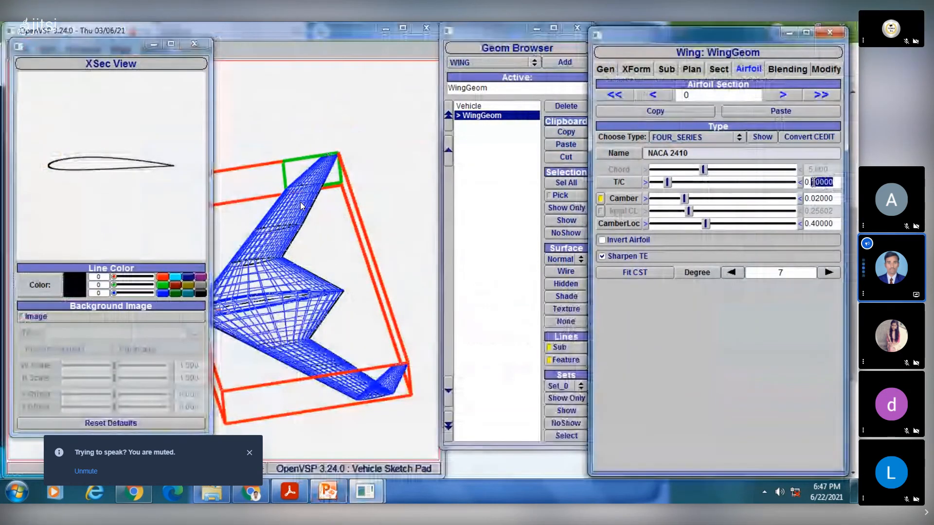
type("15")
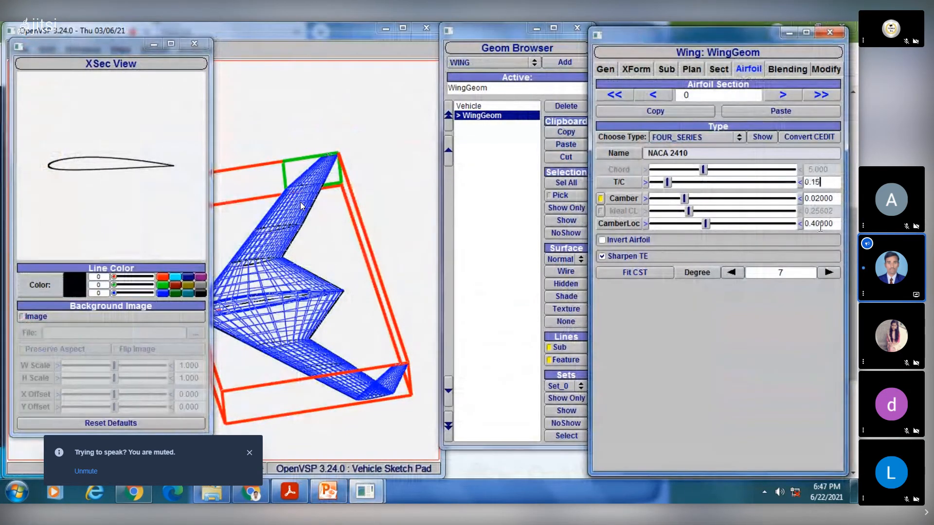
key("Return")
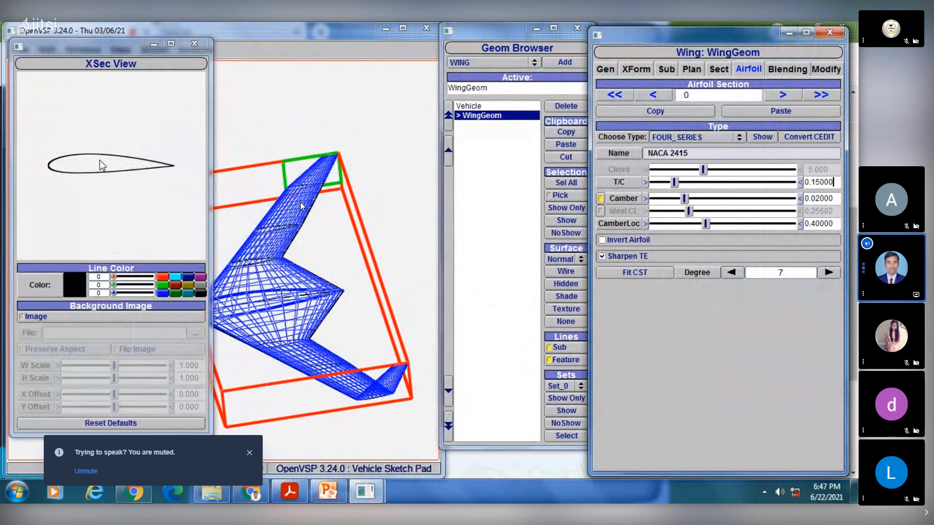
left_click(193, 45)
left_click_drag(293, 320, 335, 263)
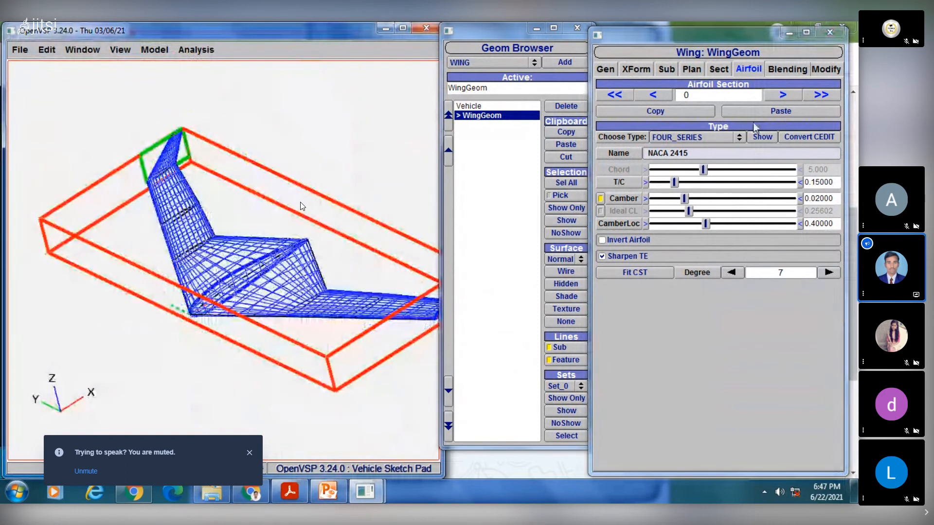
- Reopen the wing's settings, bring up its general properties, and switch its display to shaded
left_click(785, 69)
left_click(829, 33)
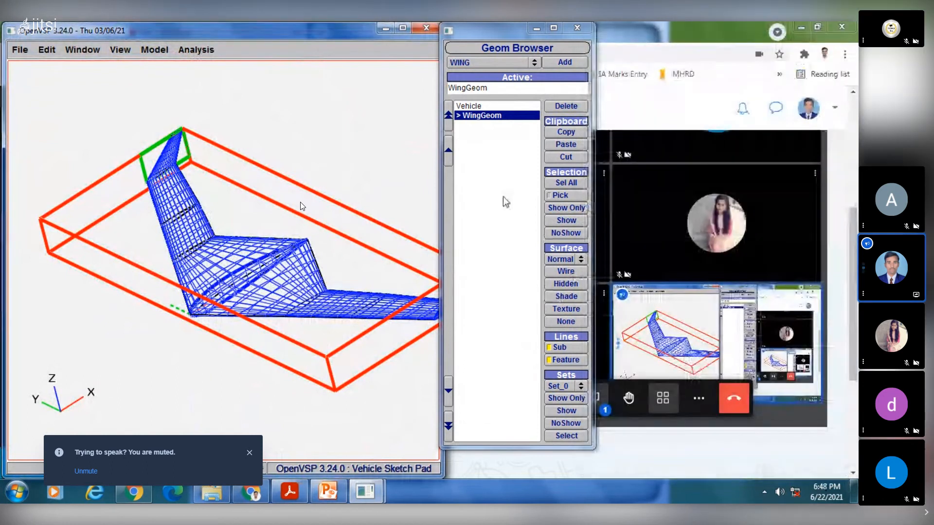
left_click(494, 120)
left_click(493, 117)
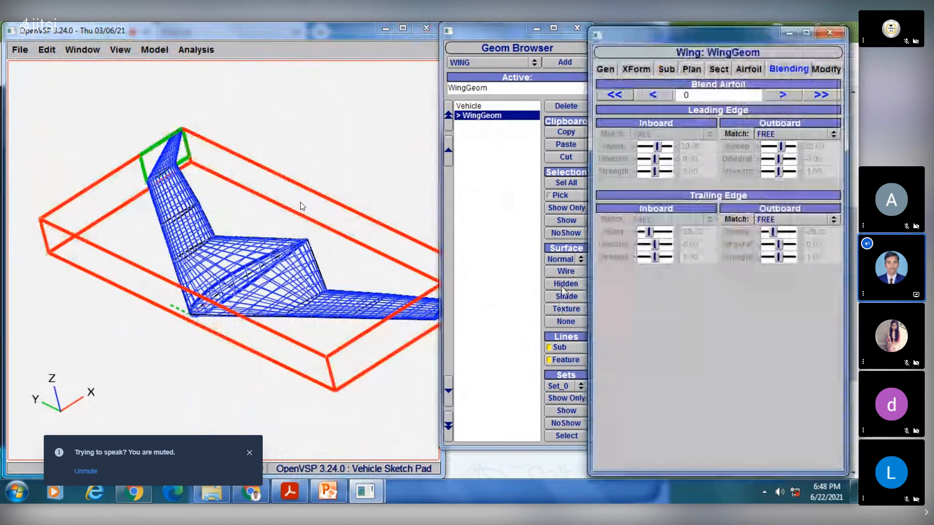
left_click(606, 69)
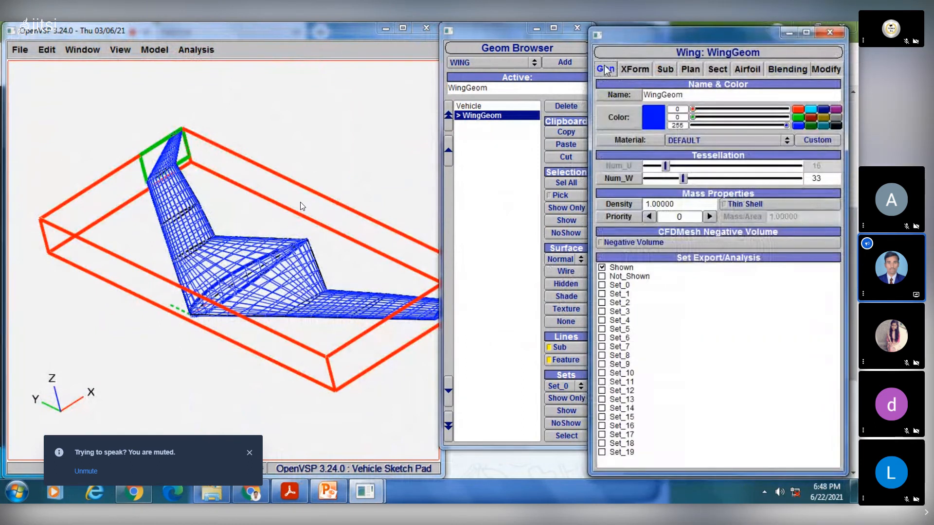
left_click(566, 296)
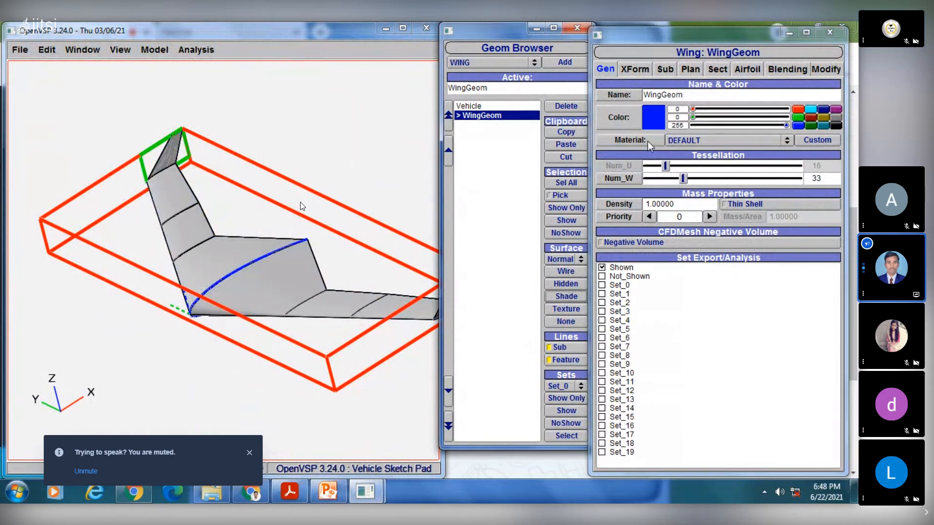
- Try Yellow Rubber as the wing's material, set it to Blue Rubber instead, and deselect the wing
left_click(698, 142)
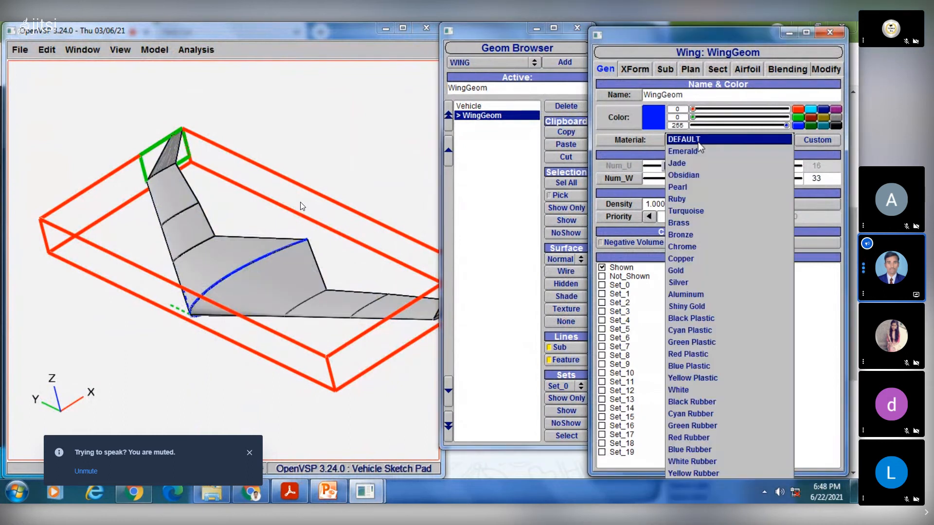
left_click(691, 295)
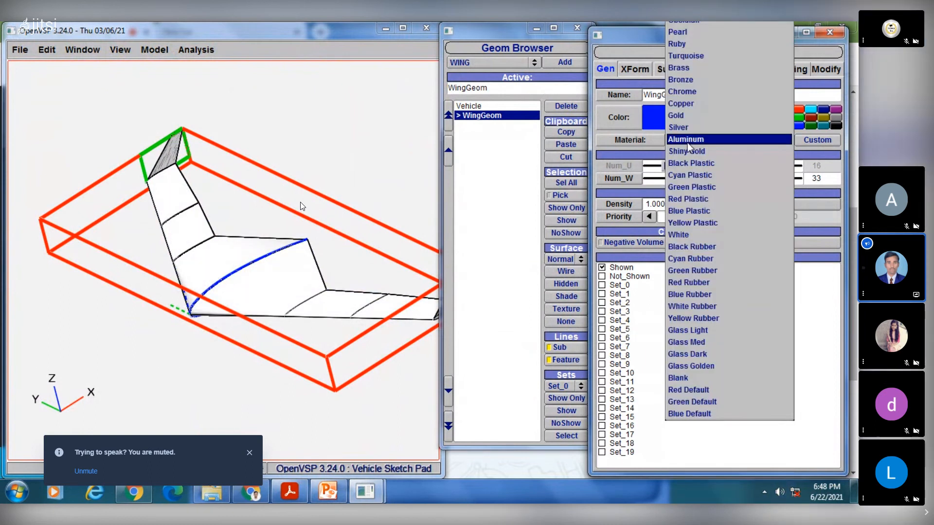
left_click(691, 318)
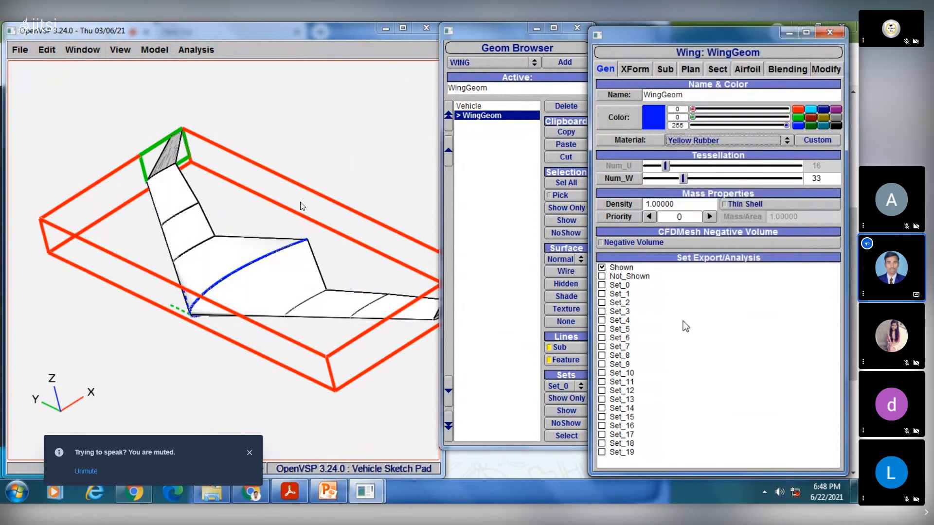
left_click(694, 141)
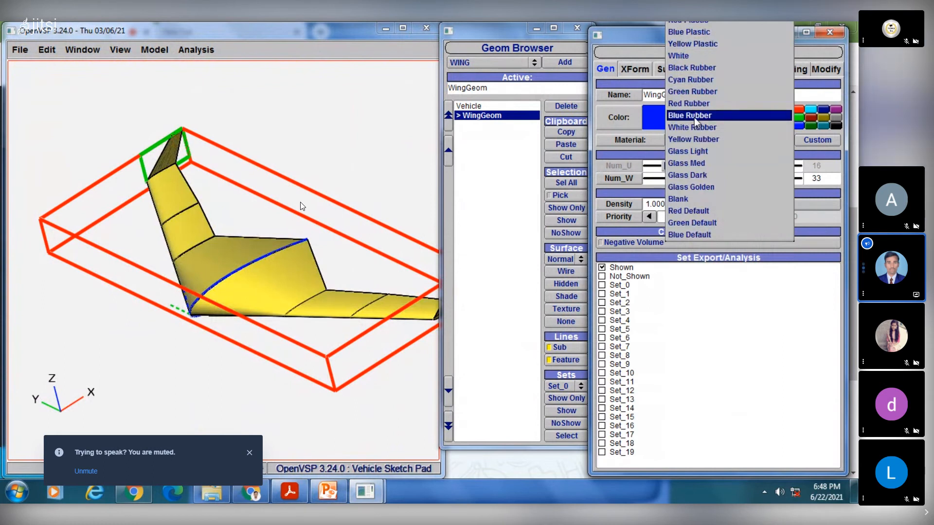
left_click(694, 118)
left_click(481, 225)
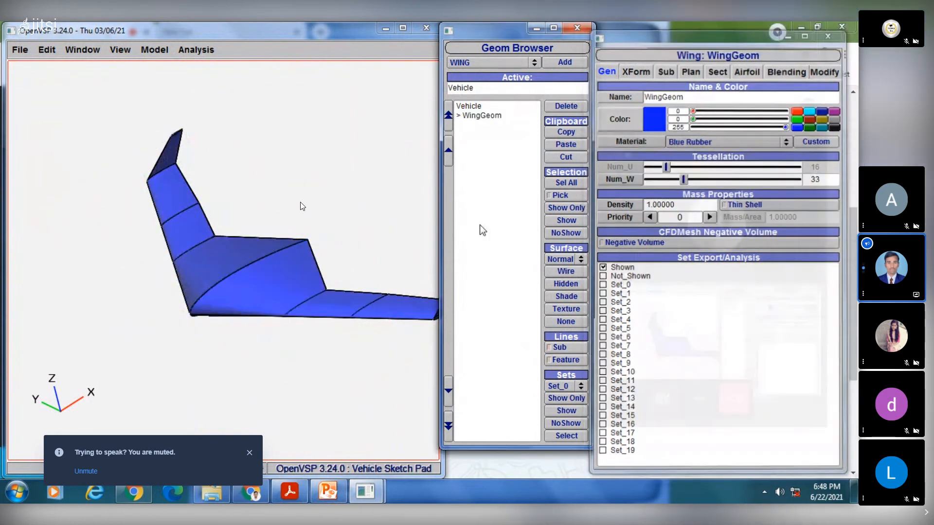
- Switch to PowerPoint, view the swept wing and blended wing slides, and return to OpenVSP
left_click(329, 492)
scroll(77, 354, "down", 5)
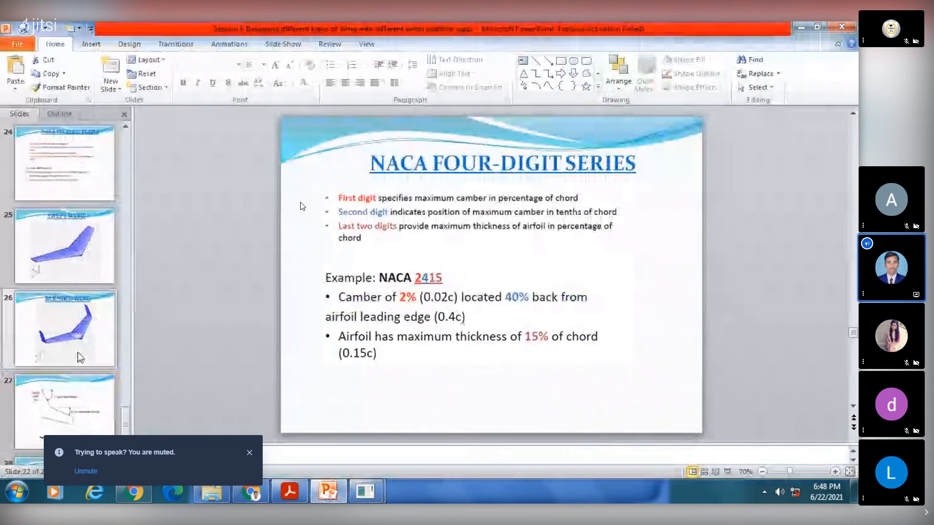
left_click(64, 245)
left_click(95, 319)
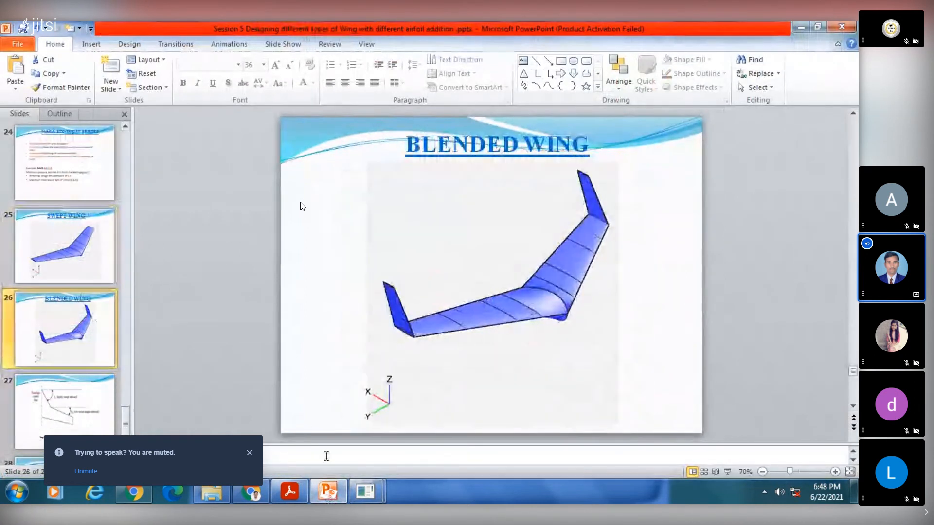
key("alt+Tab")
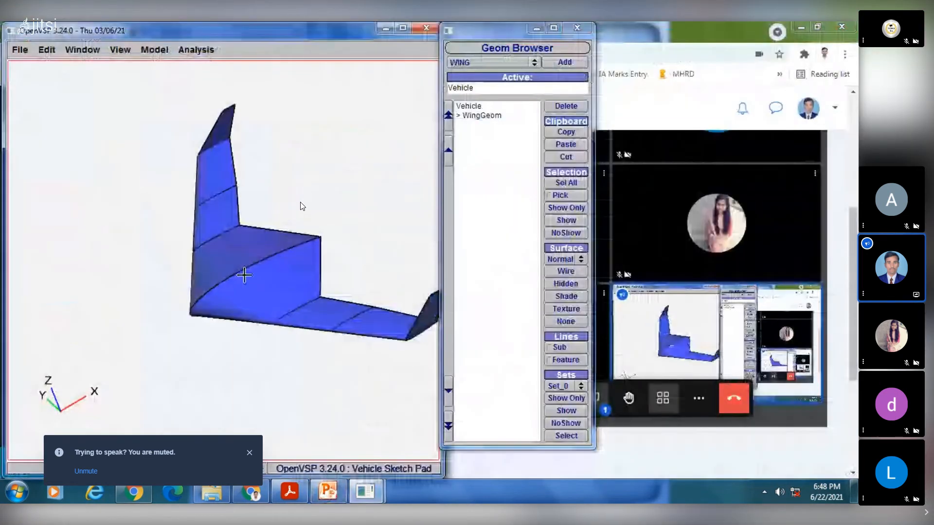
- Inspect the blended wing in the standard top, front and left views, and rotate it to an oblique view
left_click(120, 49)
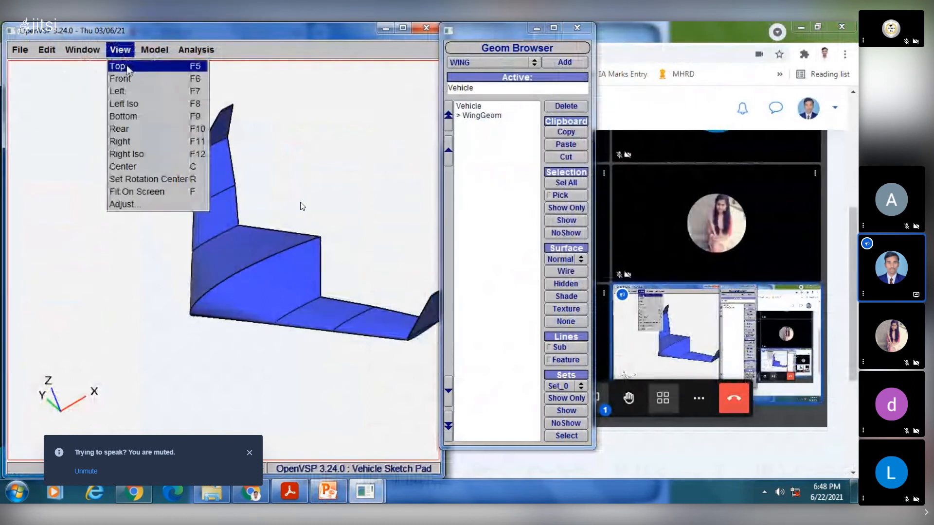
left_click(127, 68)
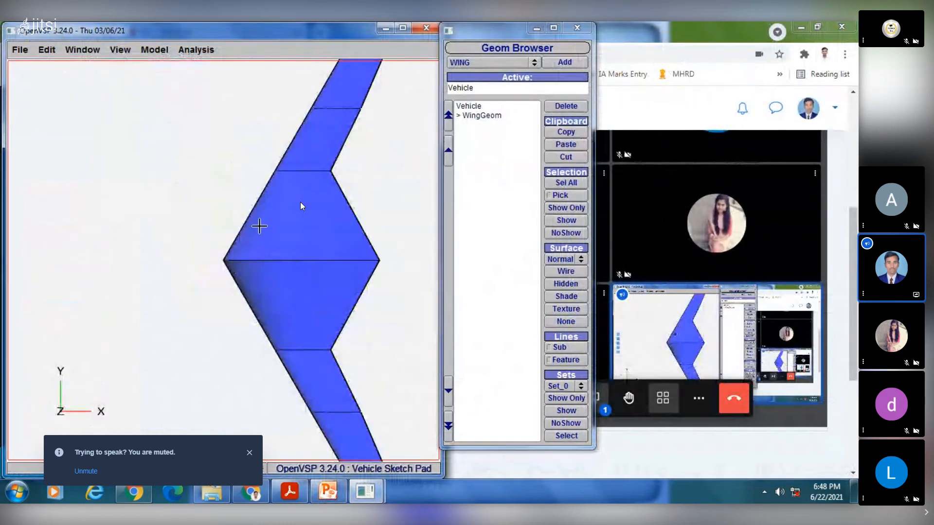
left_click(120, 50)
left_click(129, 78)
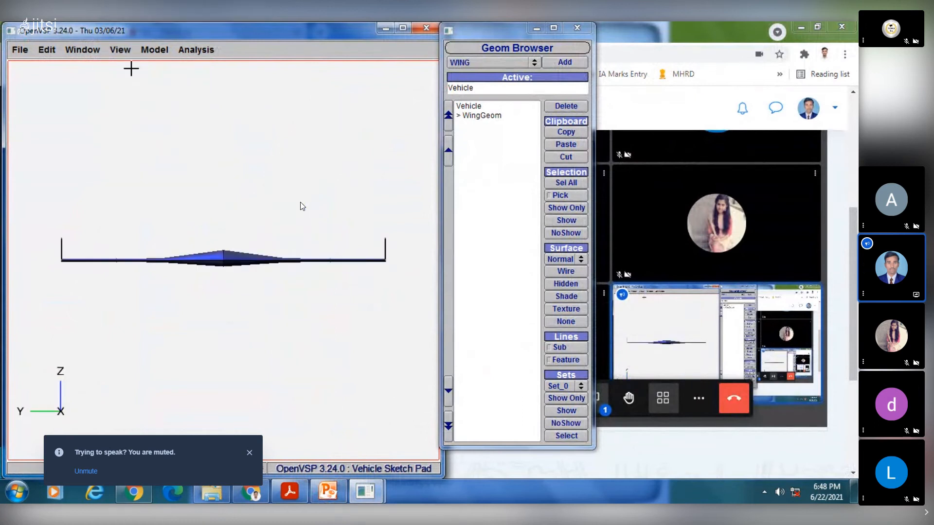
left_click(120, 49)
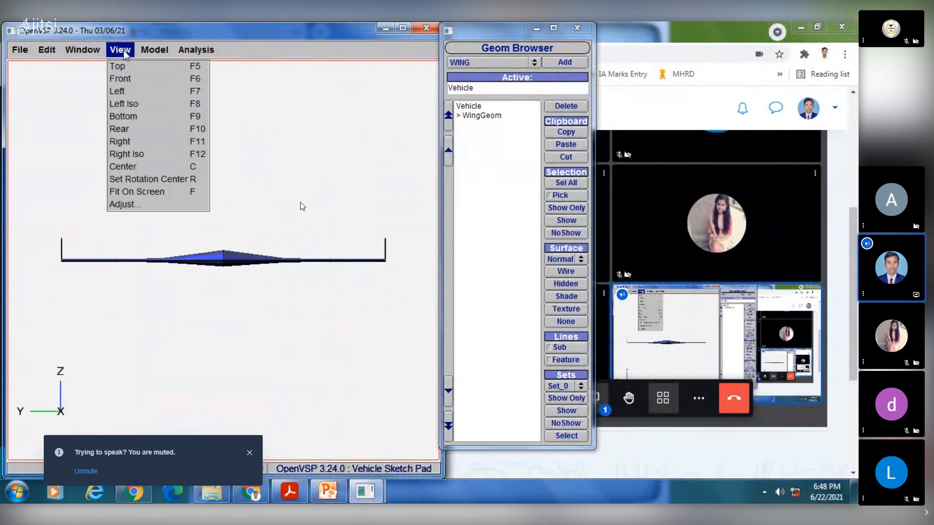
left_click(139, 92)
left_click_drag(243, 169, 141, 200)
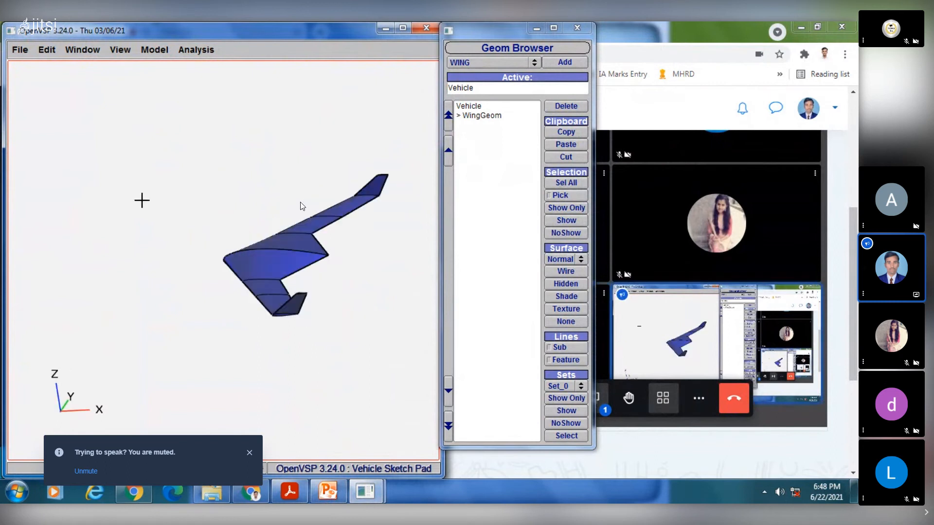
- Look at the online meeting in Chrome and the blended wing slide in PowerPoint, and return to OpenVSP
left_click(250, 492)
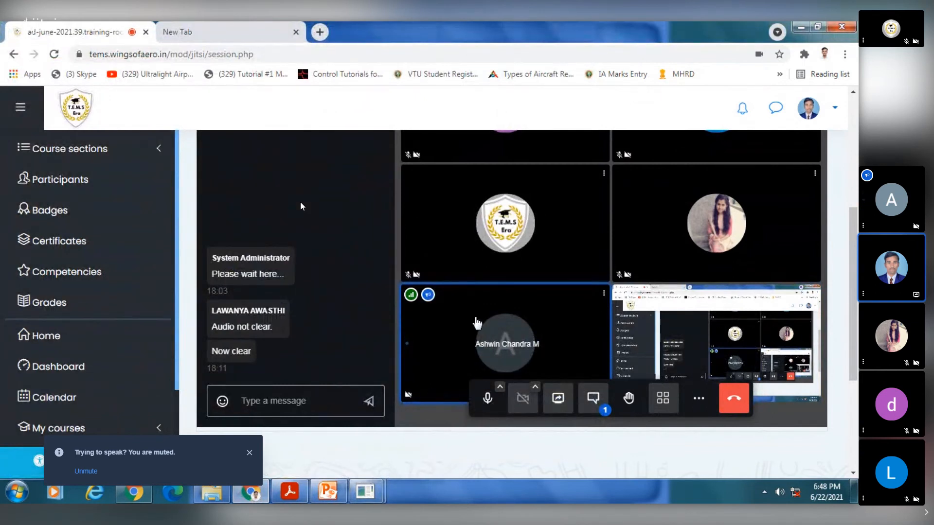
left_click(329, 493)
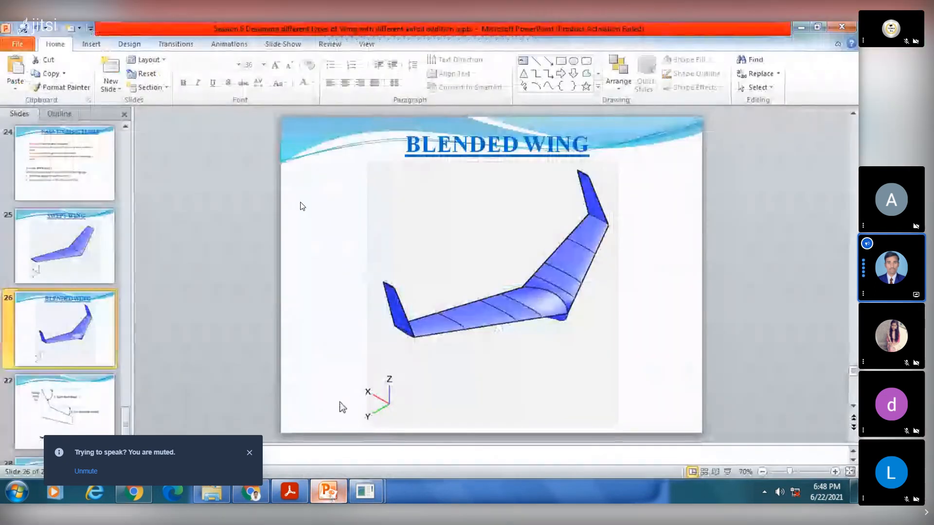
mouse_move(365, 492)
left_click(443, 434)
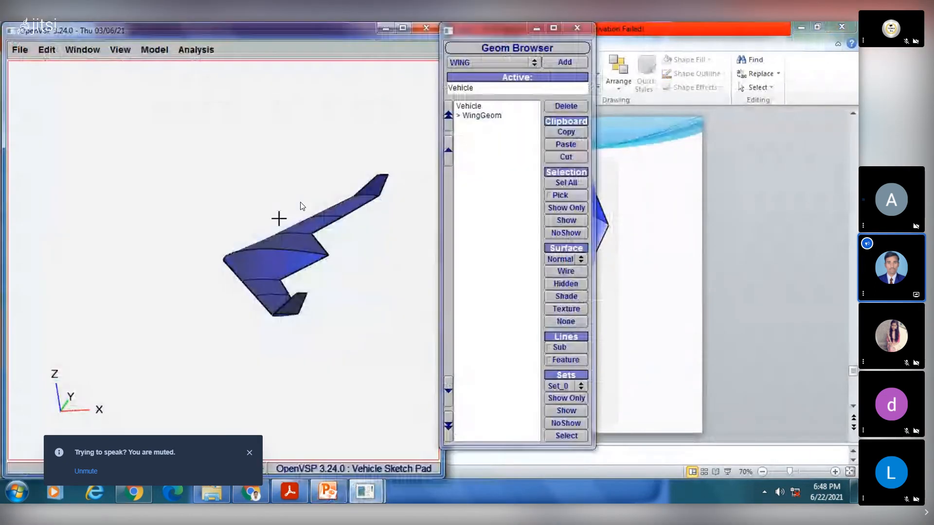
- Select the wing and examine its planform sections from 4 down to 1 and up to 3, checking the airfoil settings in between
left_click(481, 117)
mouse_move(168, 217)
left_mouse_down()
mouse_move(194, 232)
mouse_move(226, 165)
mouse_move(171, 213)
left_mouse_up()
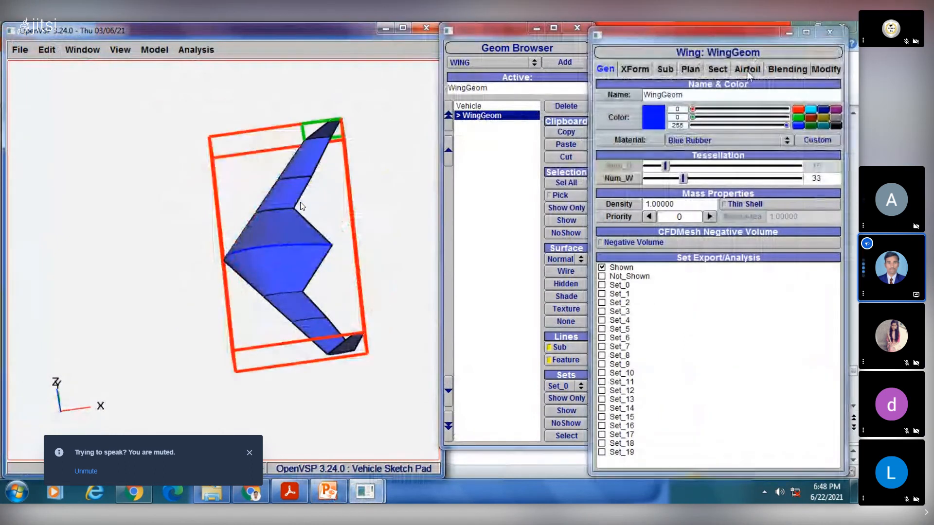
left_click(718, 69)
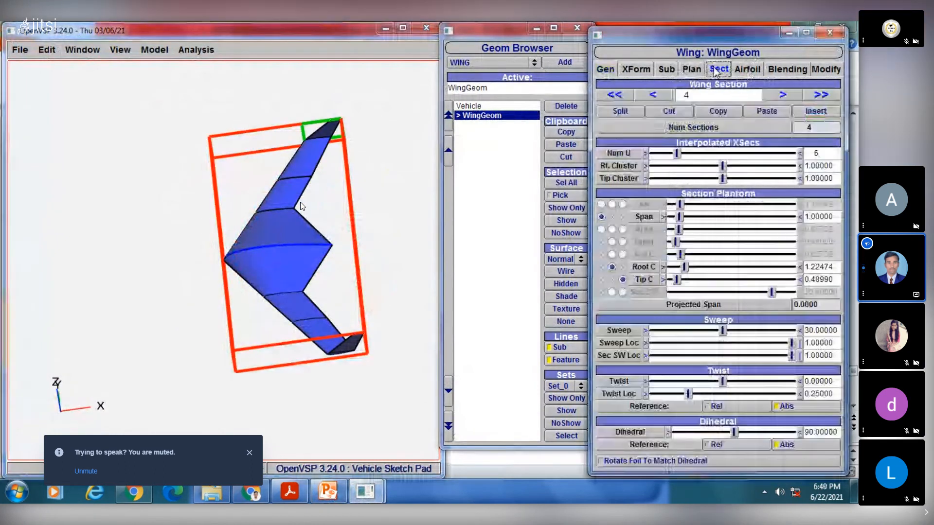
left_click(653, 95)
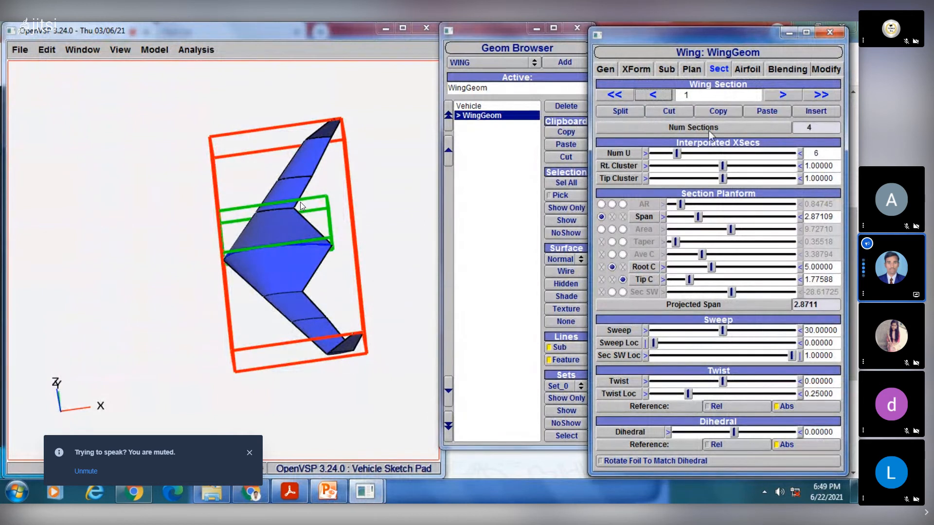
left_click(750, 69)
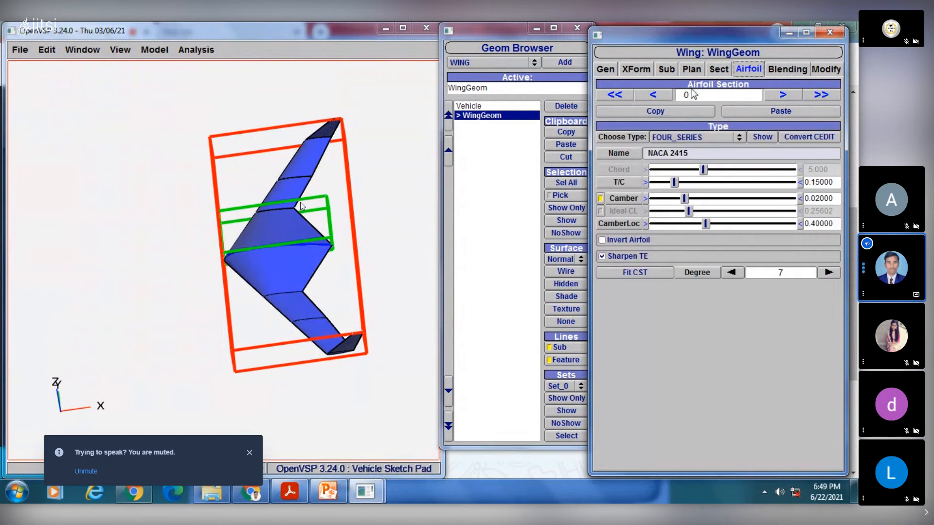
left_click(717, 69)
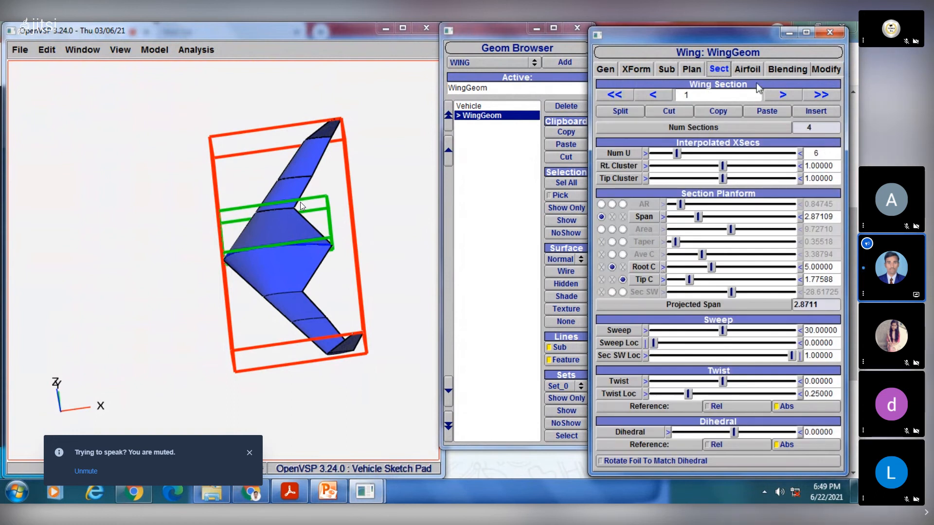
left_click(783, 94)
left_click(783, 95)
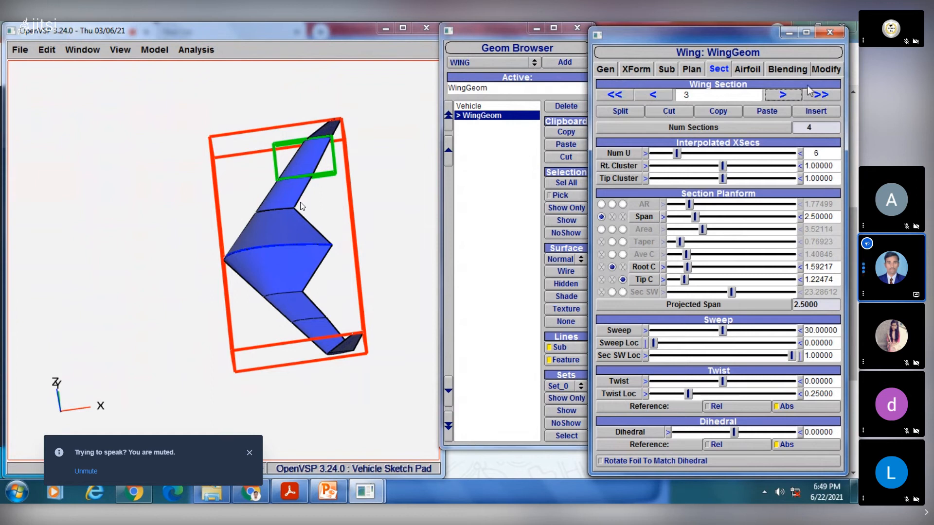
- Open the wing's airfoil settings, switch its display to wireframe, and go to airfoil section 1
left_click(749, 71)
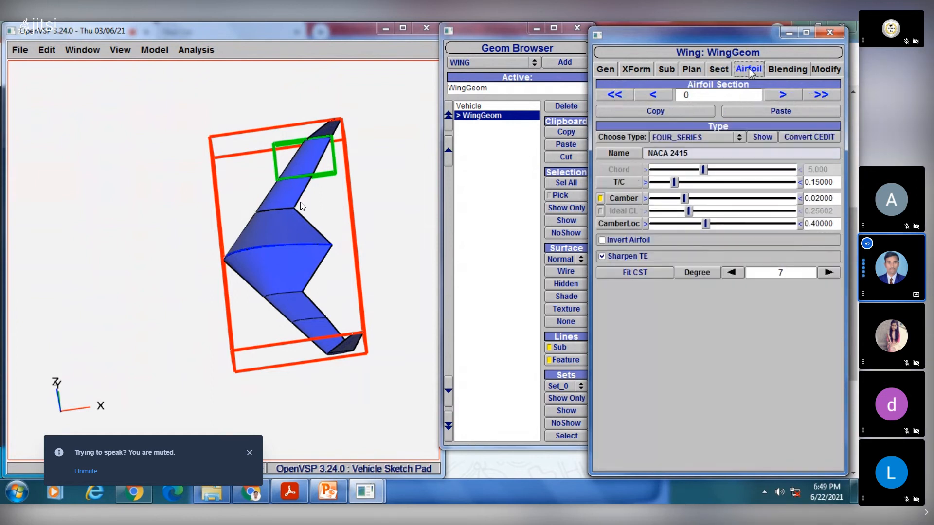
left_click(560, 270)
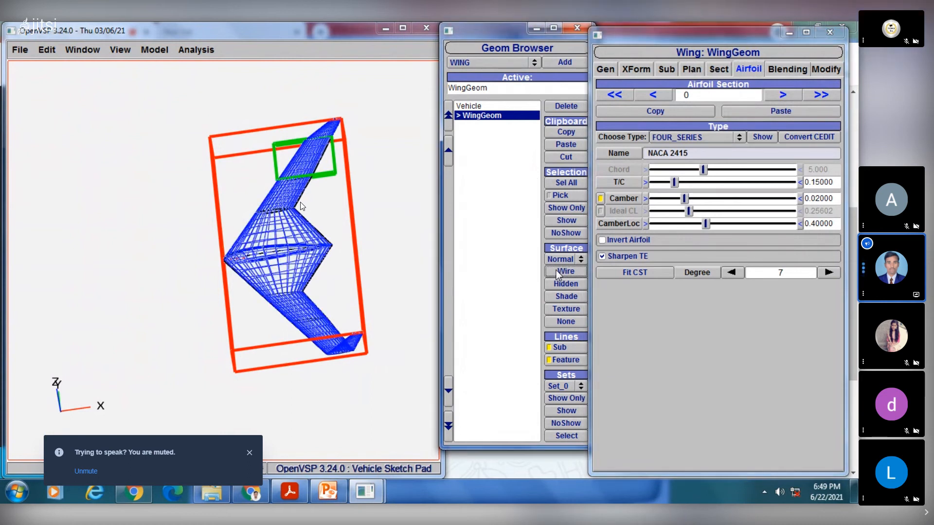
left_click(654, 96)
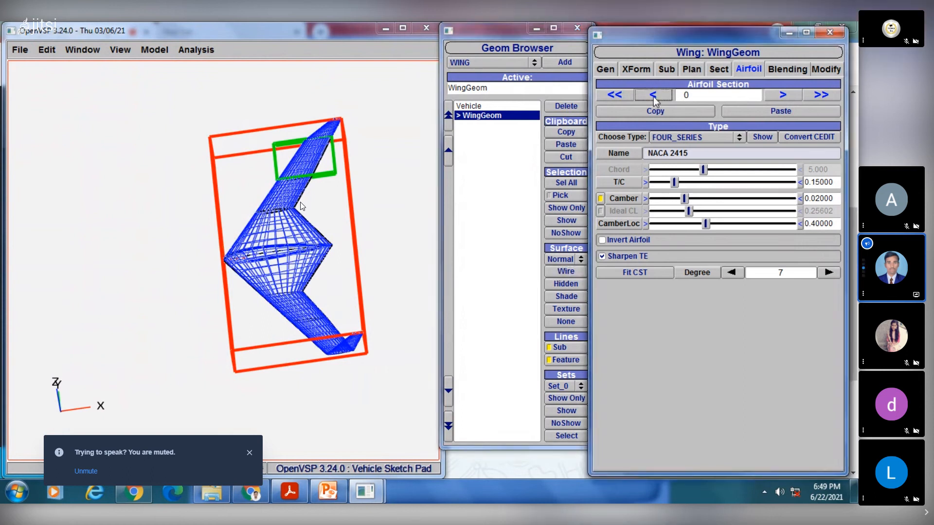
left_click(778, 98)
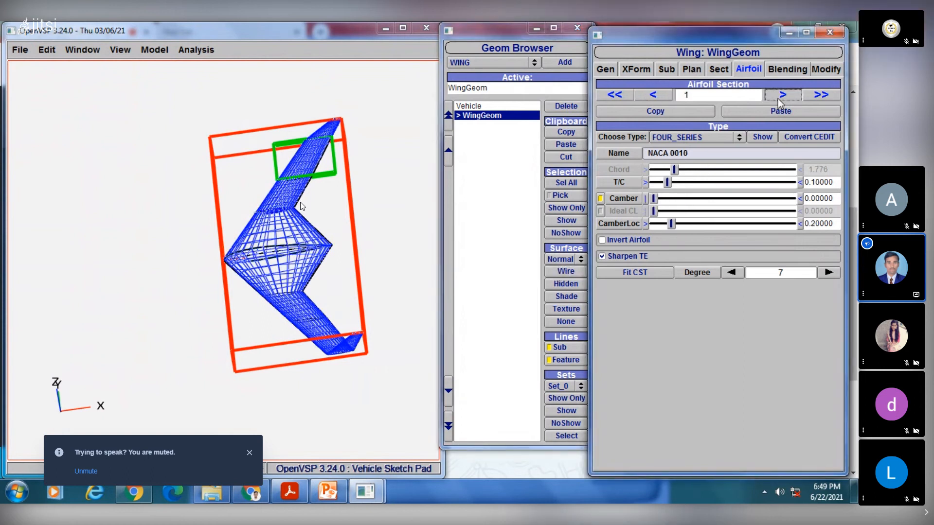
- Examine the wing's airfoil sections from 1 up to 4, turning the wing to an oblique view
left_click(778, 98)
left_click(778, 98)
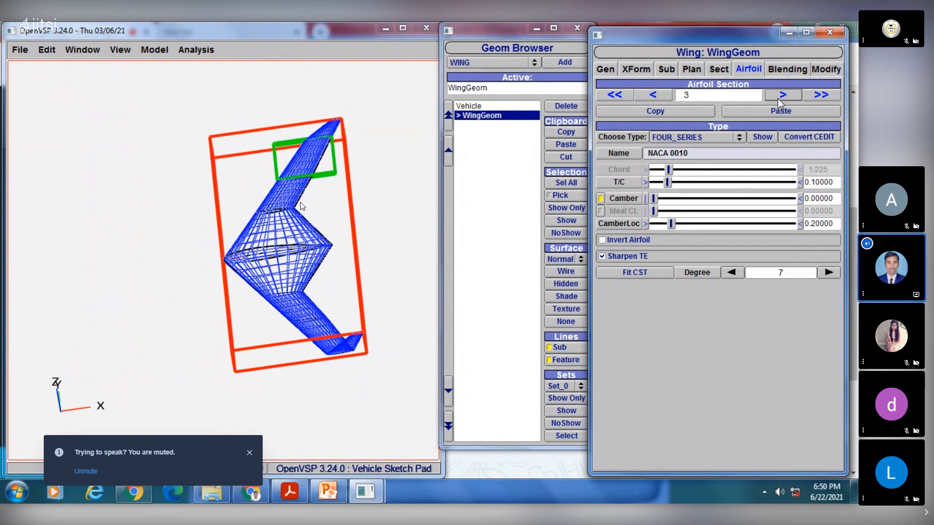
left_click(778, 98)
left_click(782, 95)
left_click(654, 95)
left_click_drag(344, 209, 388, 168)
left_click_drag(232, 216, 244, 258)
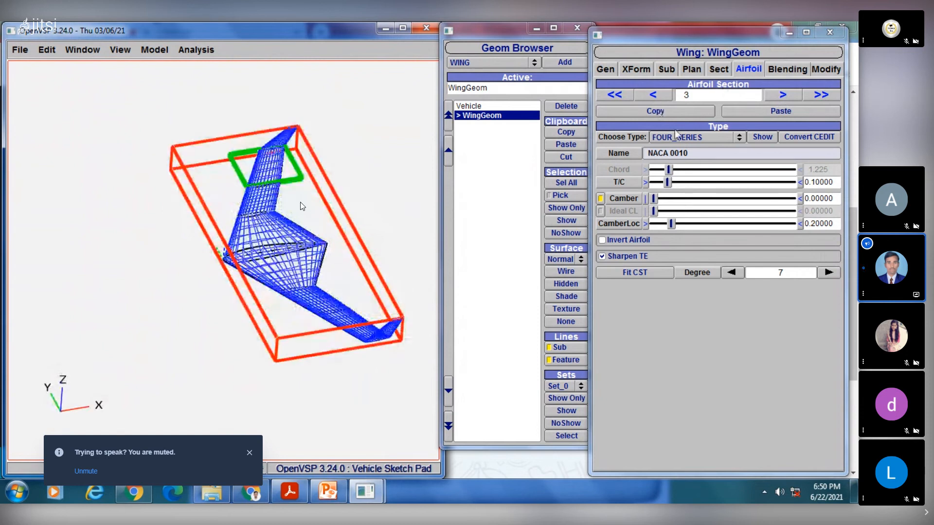
left_click(782, 94)
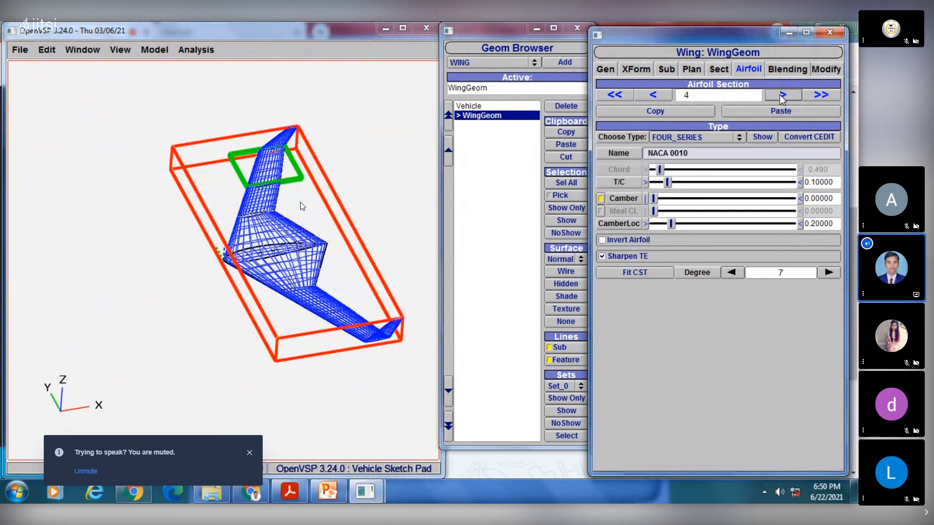
- Go back through the airfoil sections from 4 to 0 and examine the root airfoil up close
left_click(659, 95)
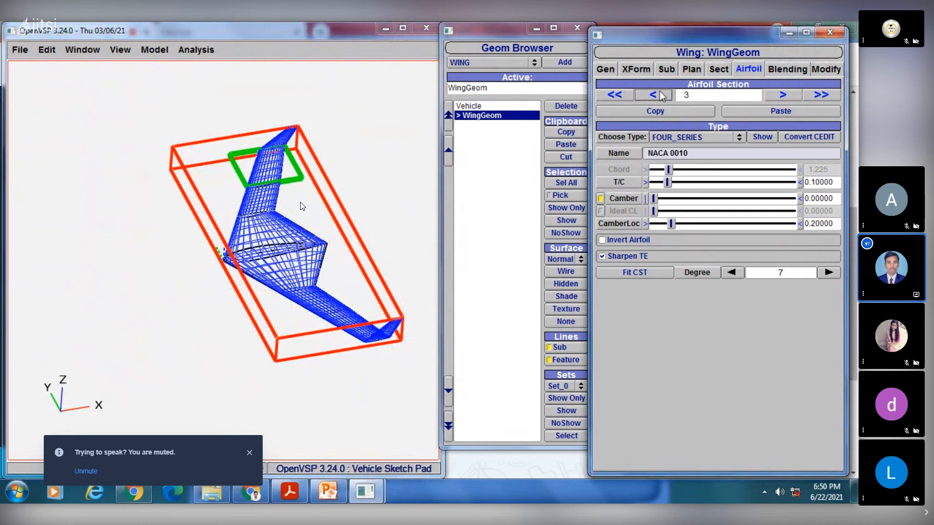
left_click(660, 95)
left_click(657, 94)
left_click(655, 94)
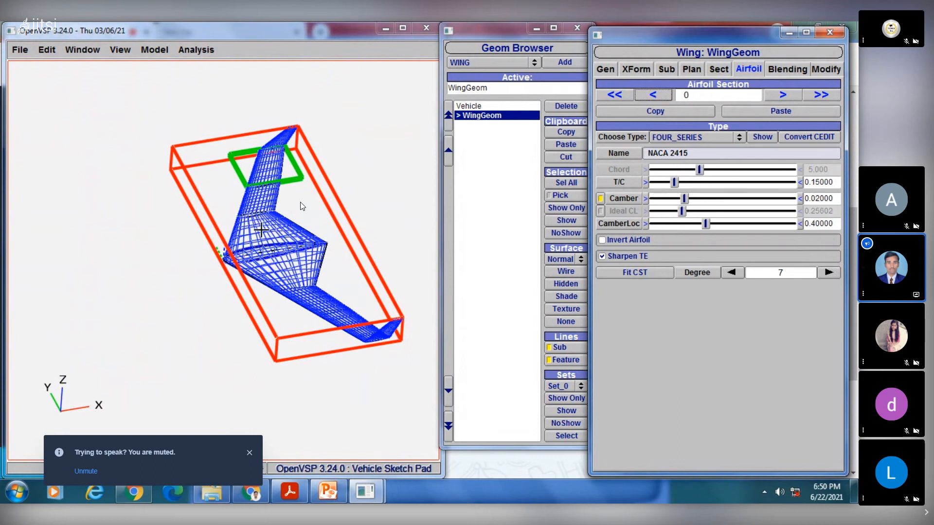
scroll(302, 205, "up", 2)
scroll(301, 205, "up", 3)
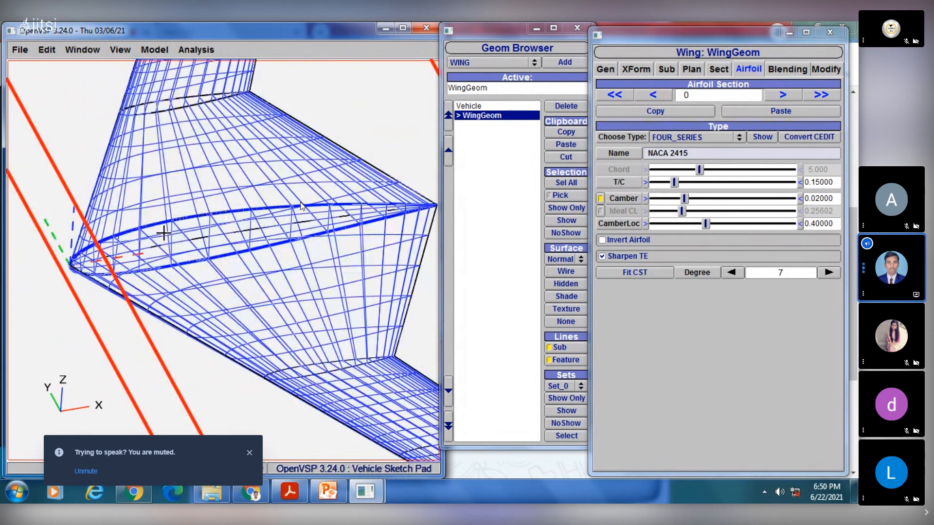
right_click_drag(163, 233, 118, 239)
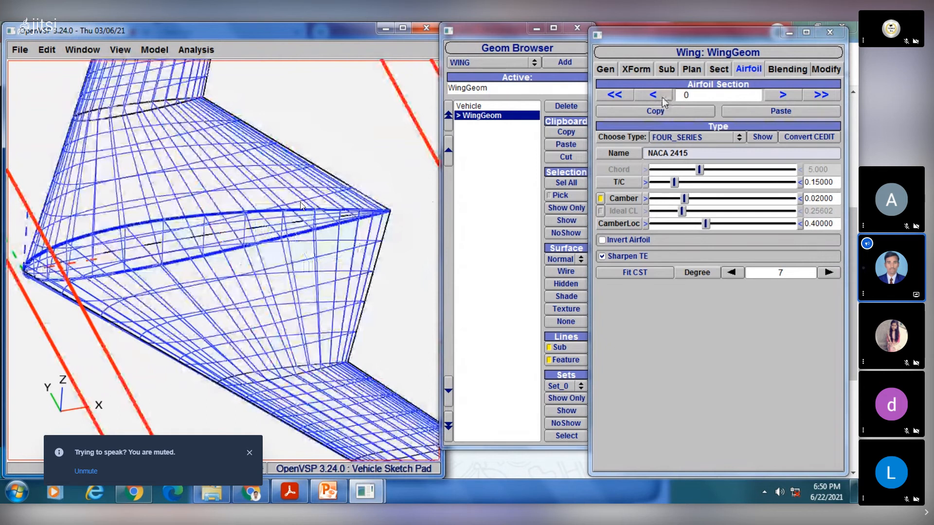
- Examine airfoil section 1 at the junction between the centre body and the outer wing
left_click(662, 96)
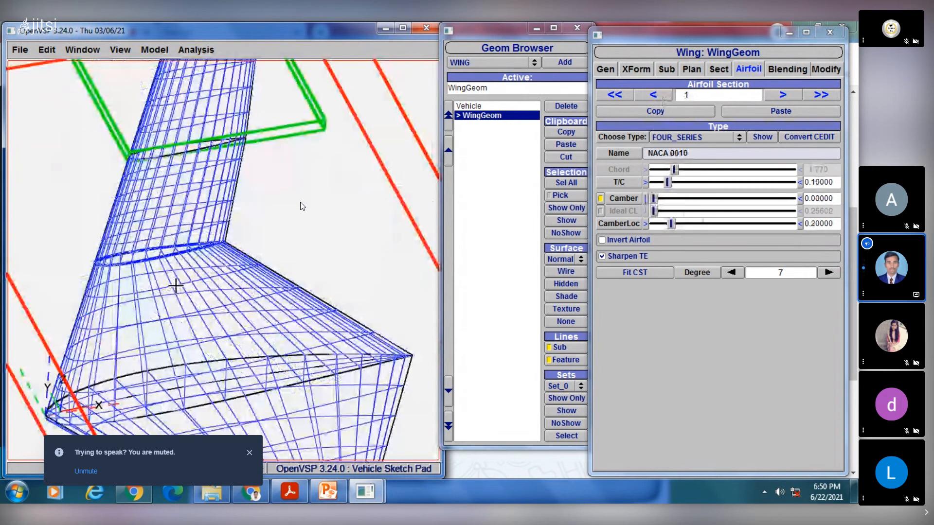
scroll(302, 207, "up", 3)
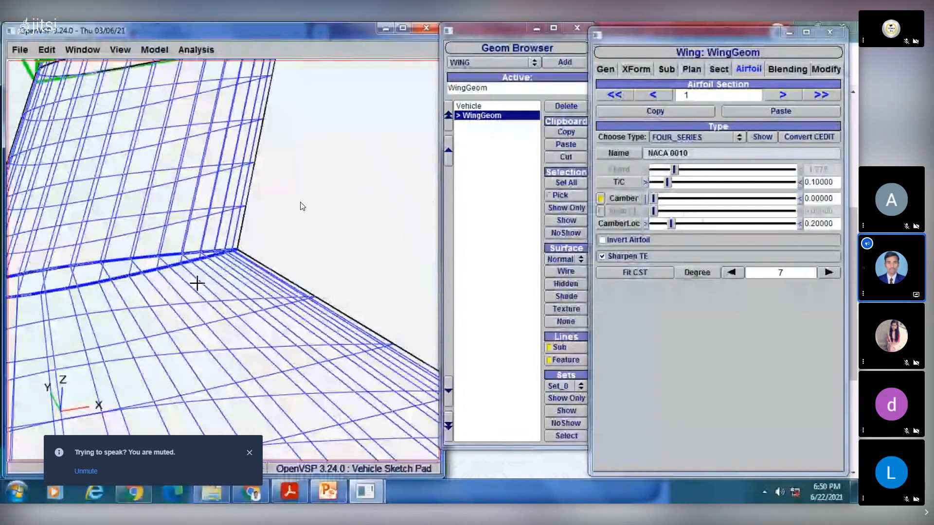
scroll(302, 206, "down", 3)
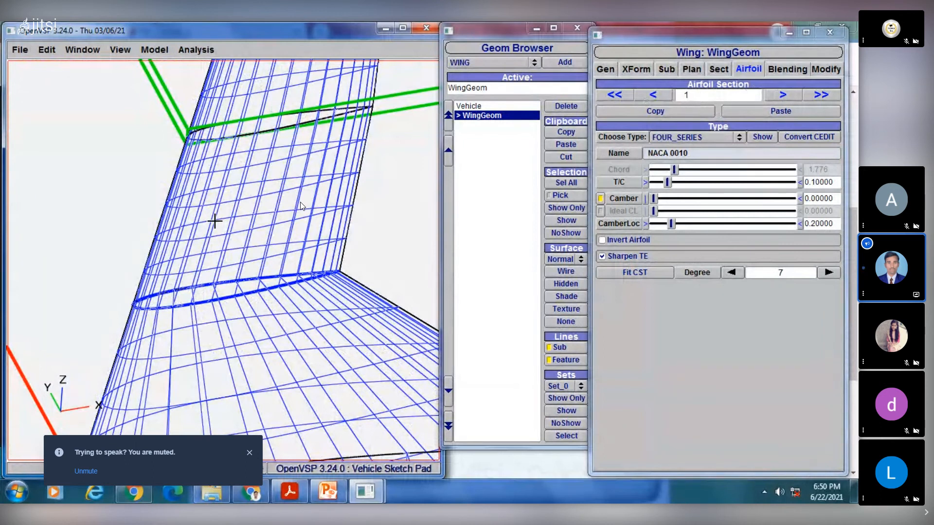
scroll(214, 221, "down", 4)
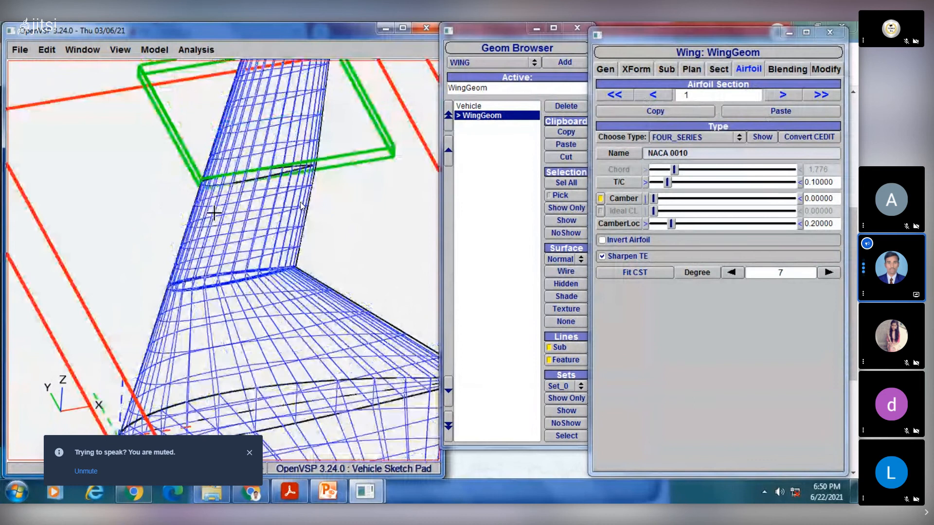
scroll(214, 212, "down", 2)
- Go to airfoil section 2 and inspect it together with the neighbouring wing panels out to the tip
left_click(783, 95)
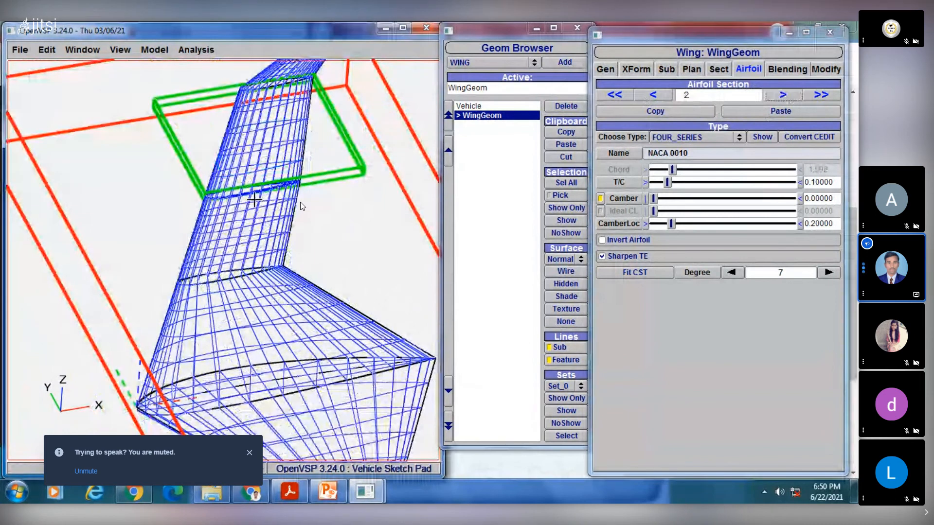
scroll(254, 199, "up", 5)
scroll(294, 170, "down", 3)
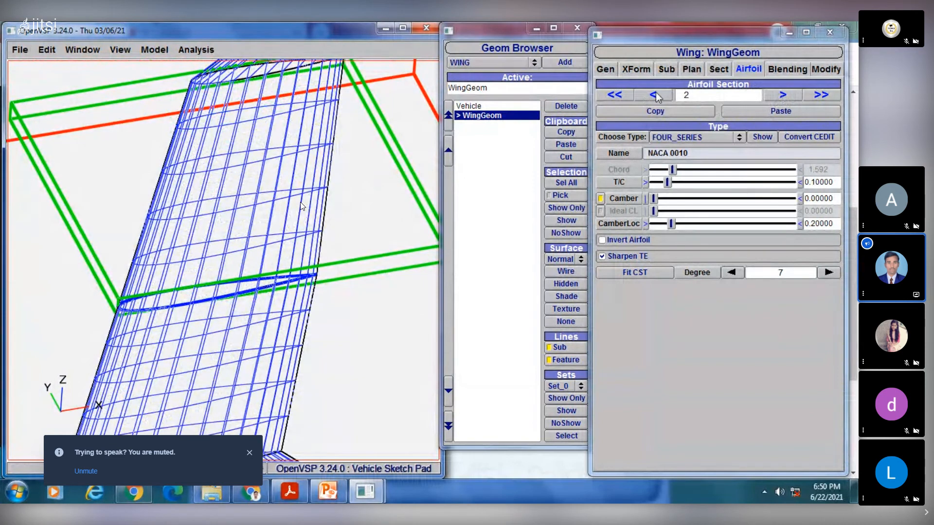
right_click_drag(293, 191, 314, 91)
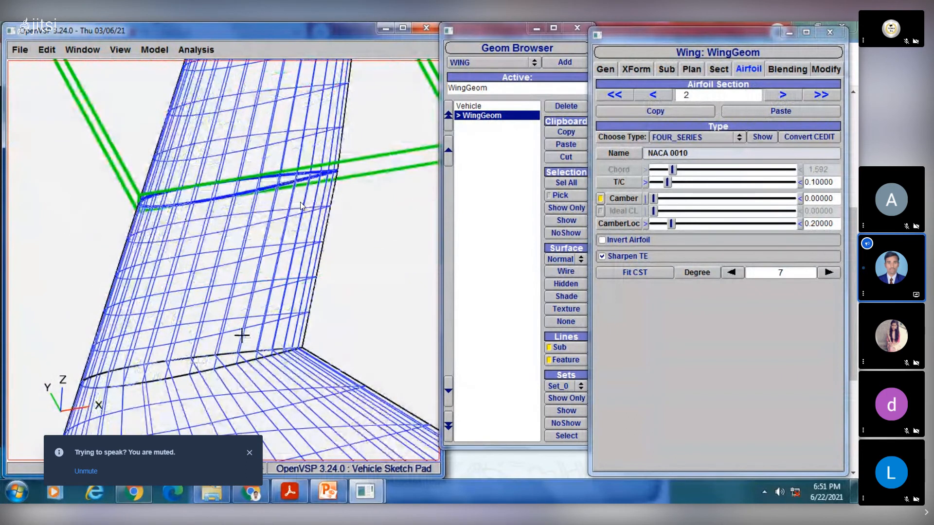
left_click_drag(242, 336, 288, 277)
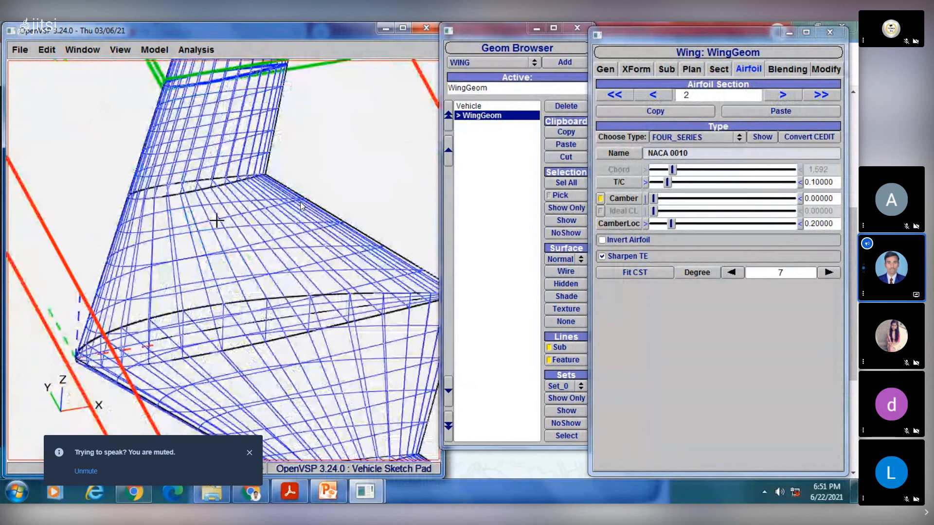
right_click_drag(194, 166, 168, 430)
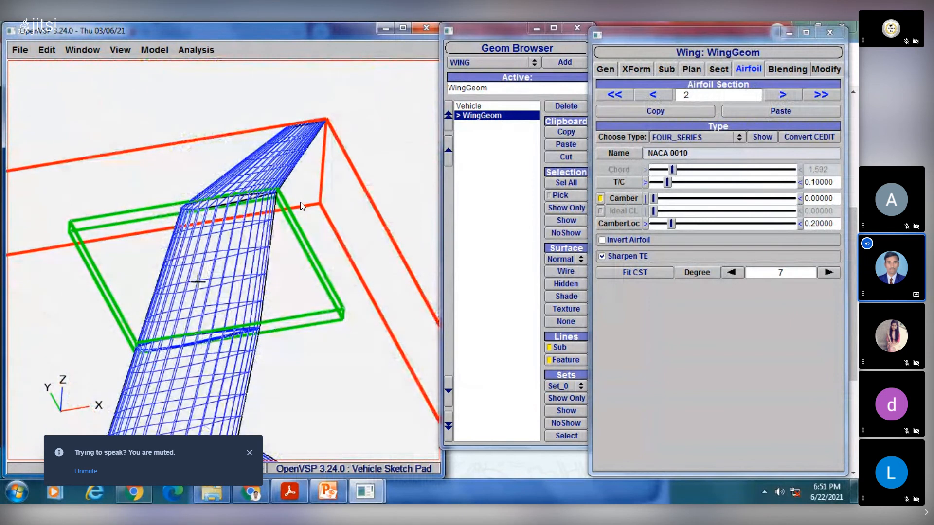
right_click_drag(255, 273, 251, 157)
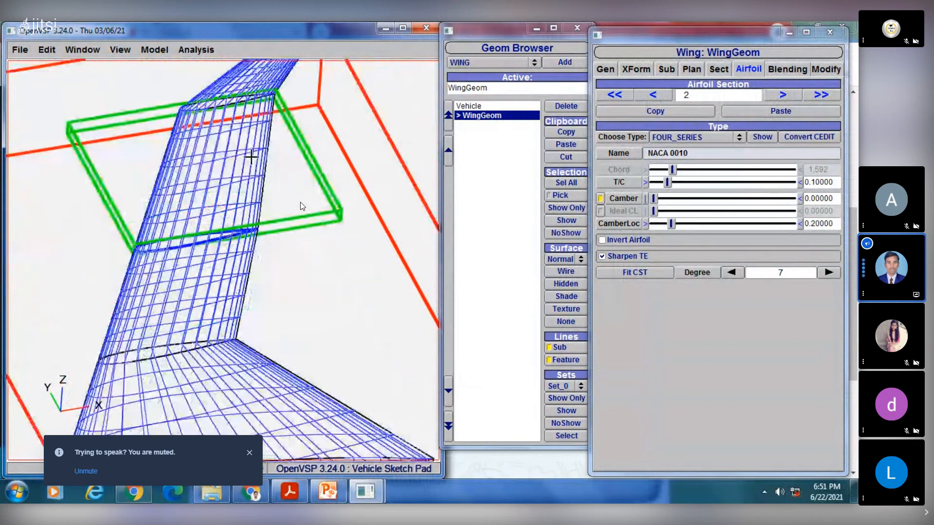
right_click_drag(219, 256, 293, 229)
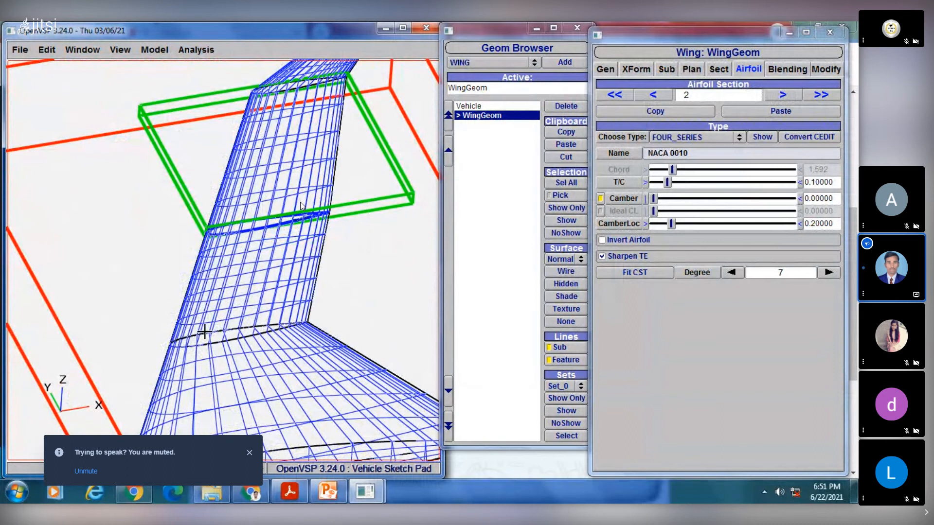
scroll(208, 344, "up", 3)
right_click_drag(273, 418, 242, 337)
scroll(240, 336, "down", 2)
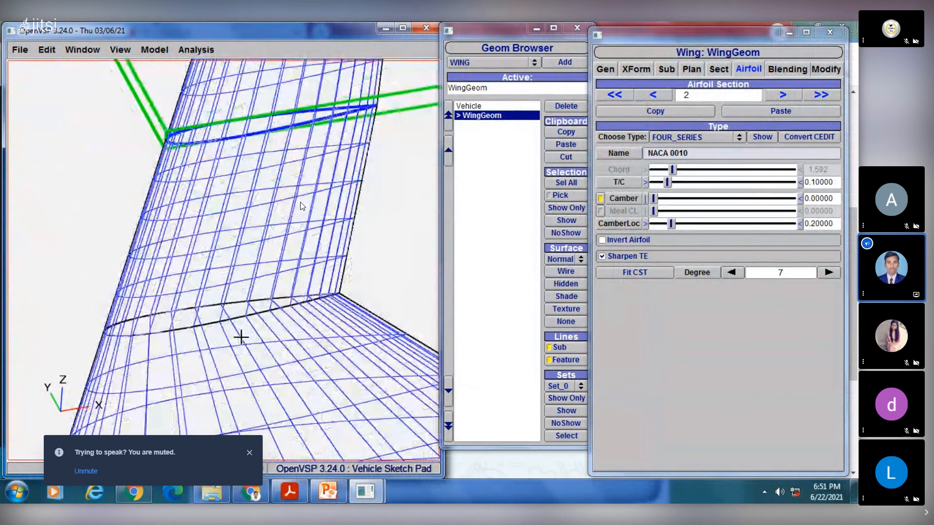
- Return to airfoil section 1, inspect the junction airfoil and the centre body, and go to root section 0
left_click(665, 96)
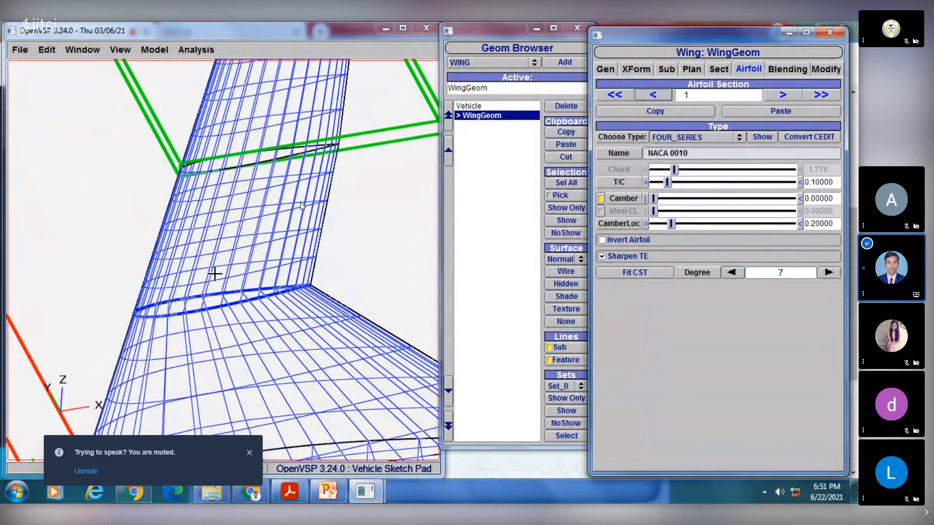
left_click_drag(228, 307, 211, 238)
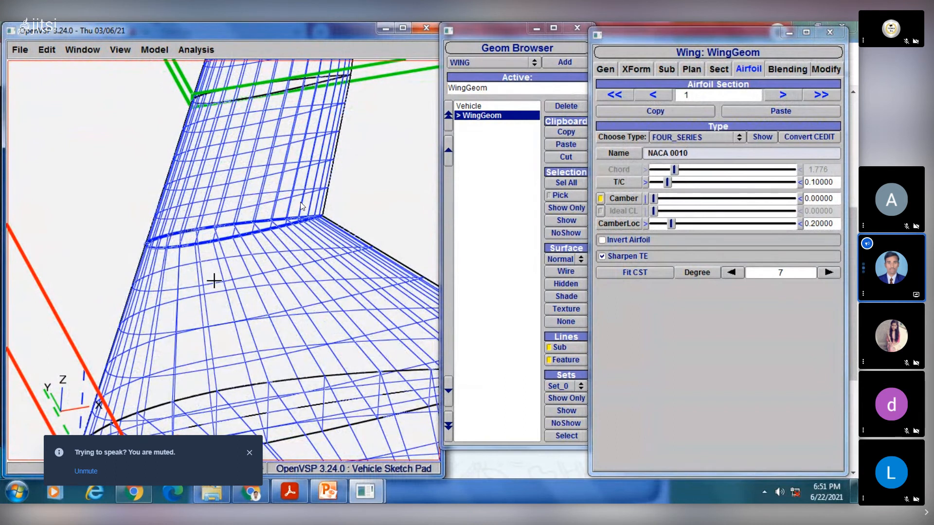
scroll(214, 281, "down", 3)
right_click_drag(216, 241, 206, 193)
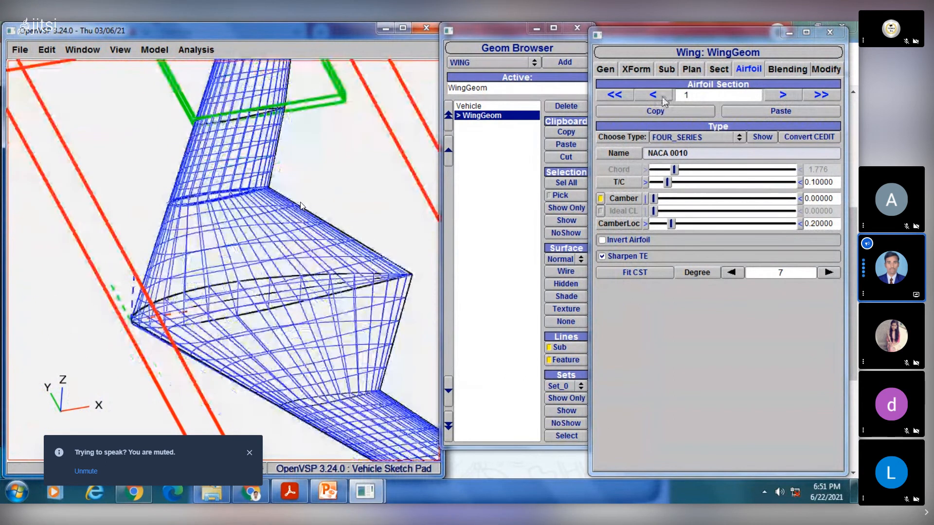
left_click(656, 96)
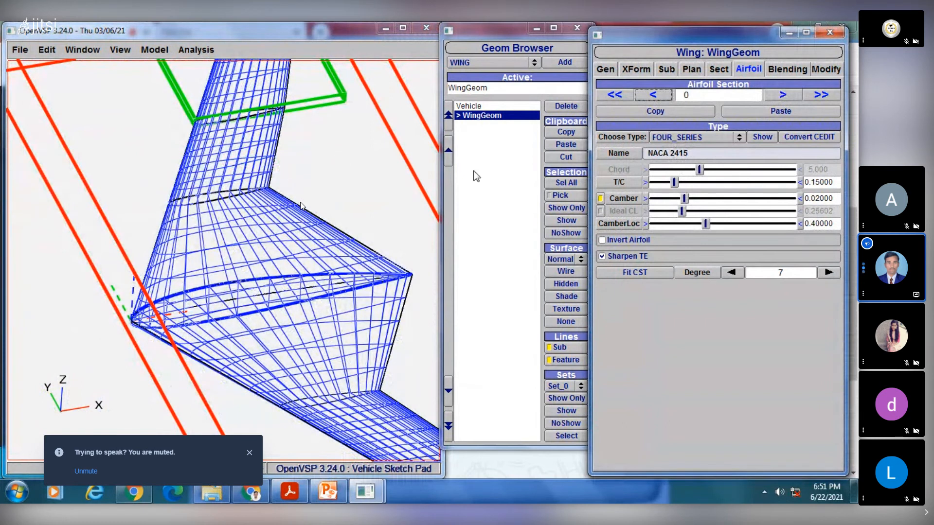
- Review the airfoil settings of sections 1 to 4, return to section 3 and bring the wing back into view
left_click(783, 94)
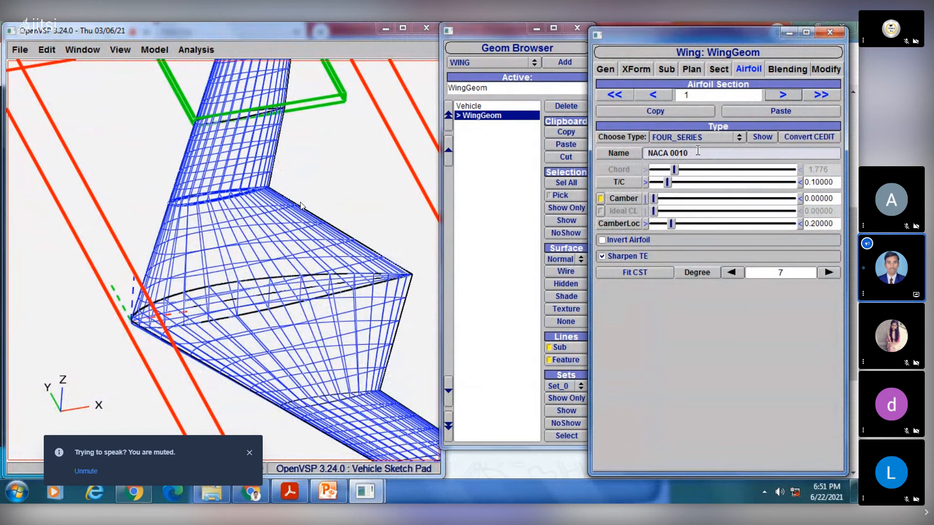
scroll(282, 205, "up", 3)
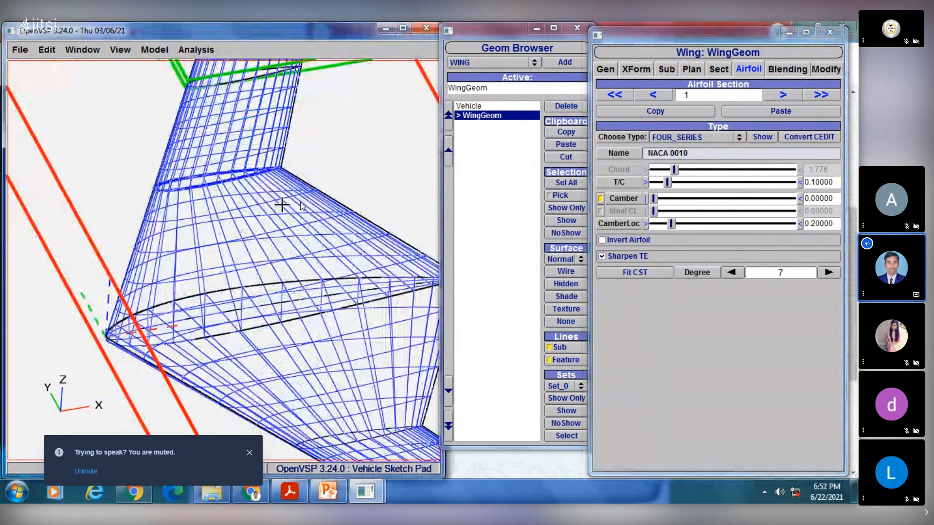
left_click(784, 95)
right_click_drag(385, 141, 284, 301)
left_click(780, 96)
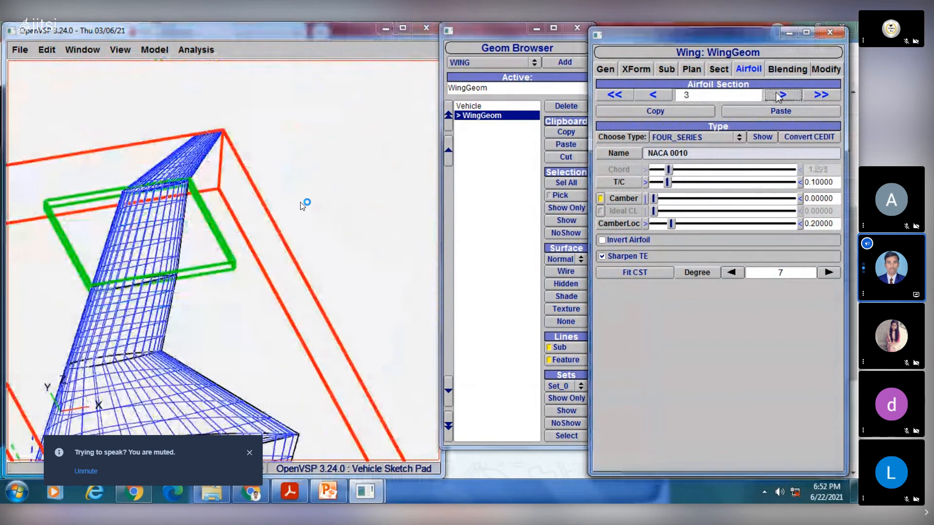
left_click(780, 95)
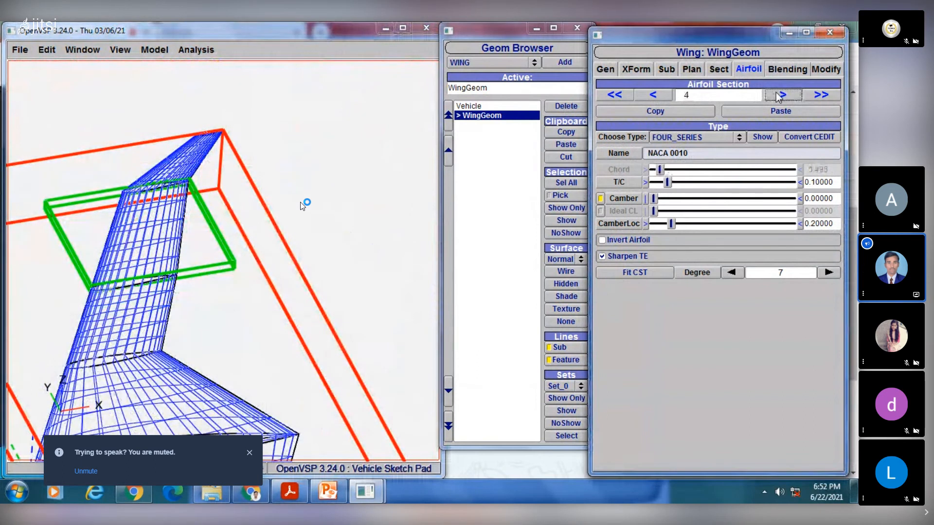
left_click(652, 95)
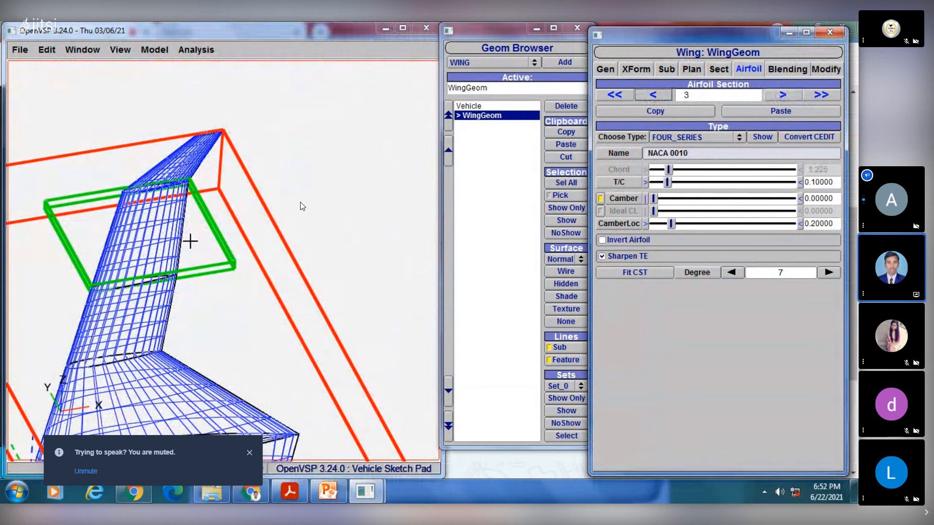
right_click_drag(193, 258, 262, 196)
scroll(256, 210, "down", 4)
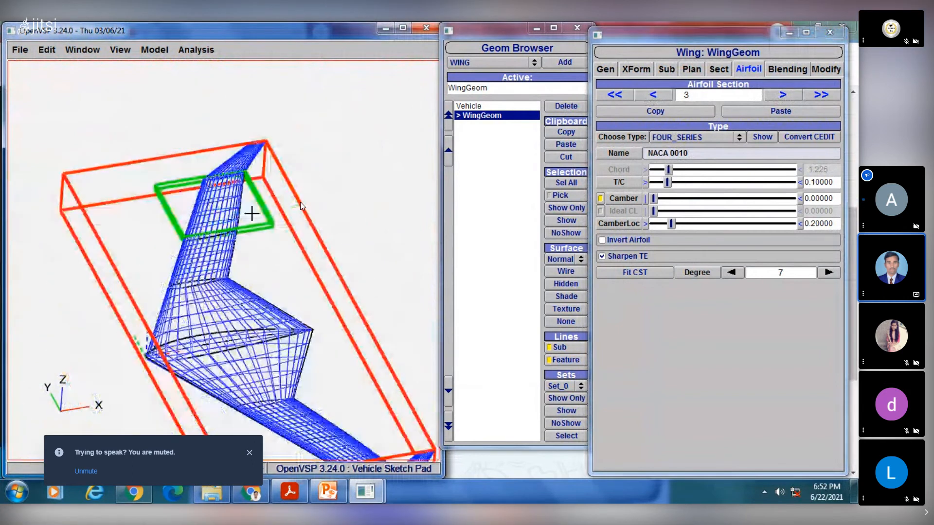
scroll(300, 202, "down", 2)
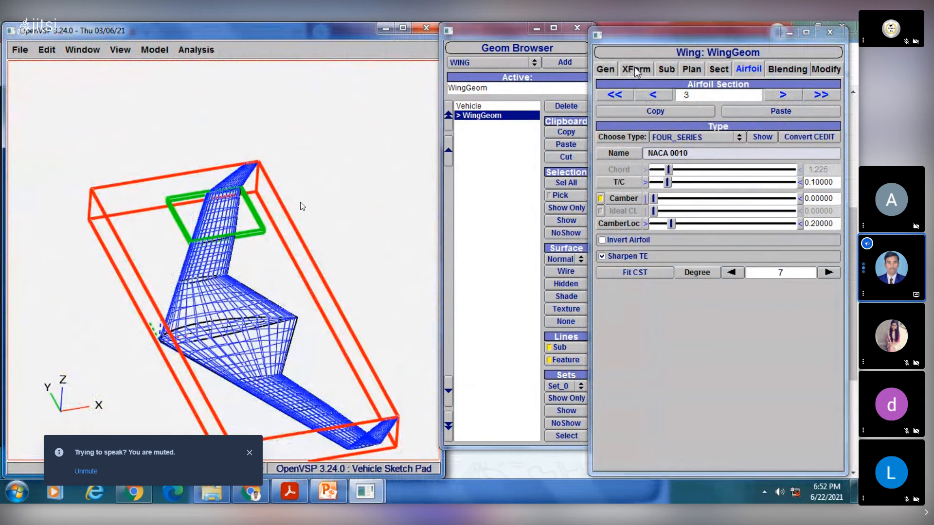
- Open the wing's section planform settings and review sections 3 down to 1 and back up to 3
left_click(720, 71)
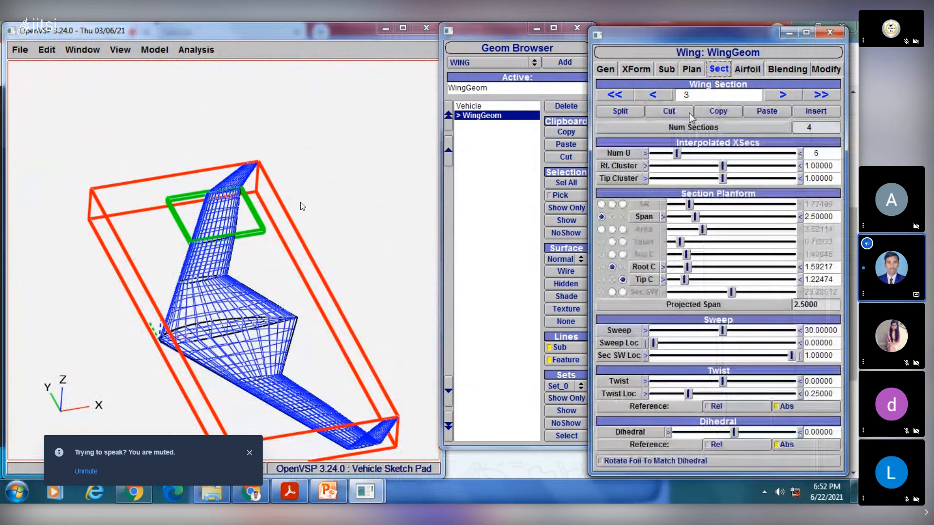
left_click(654, 95)
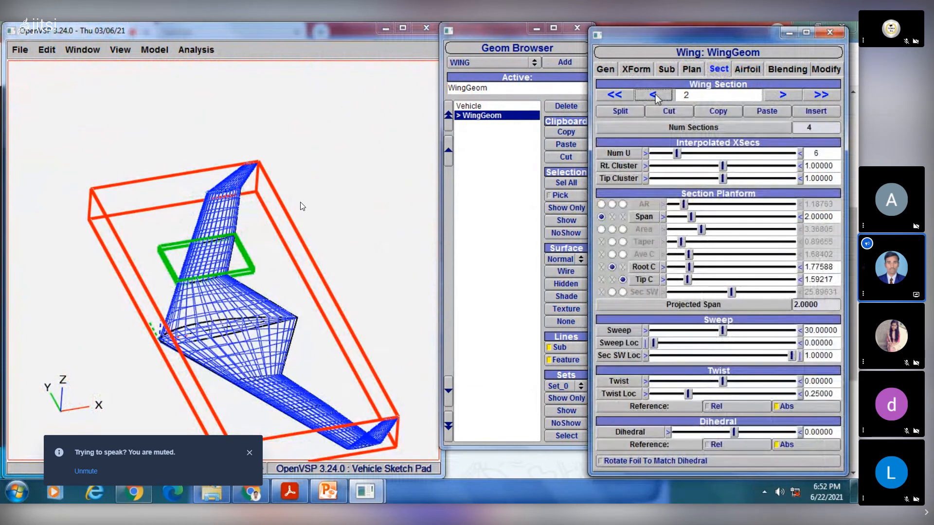
left_click(654, 95)
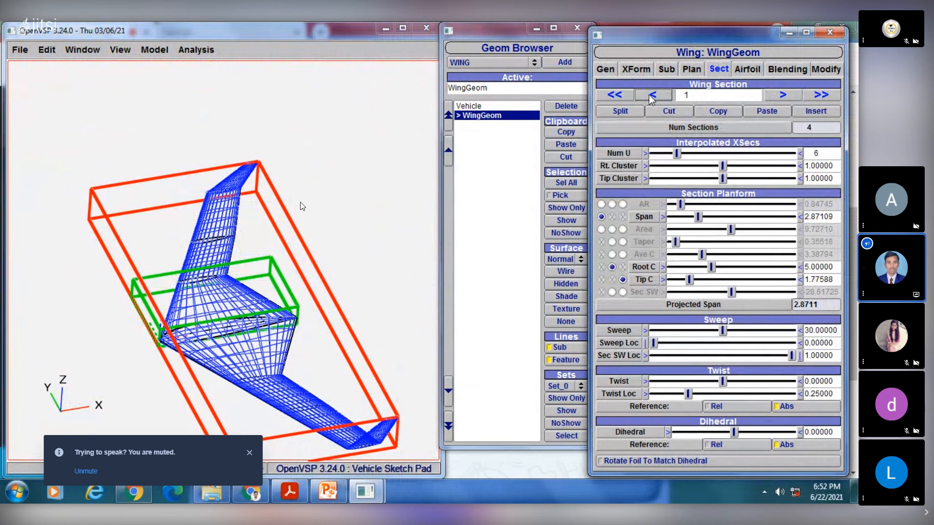
left_click(782, 96)
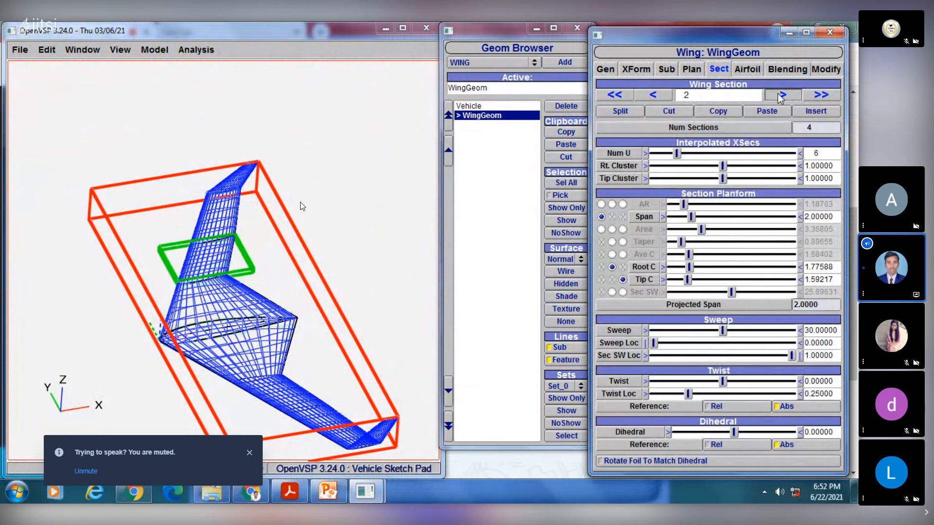
left_click(782, 96)
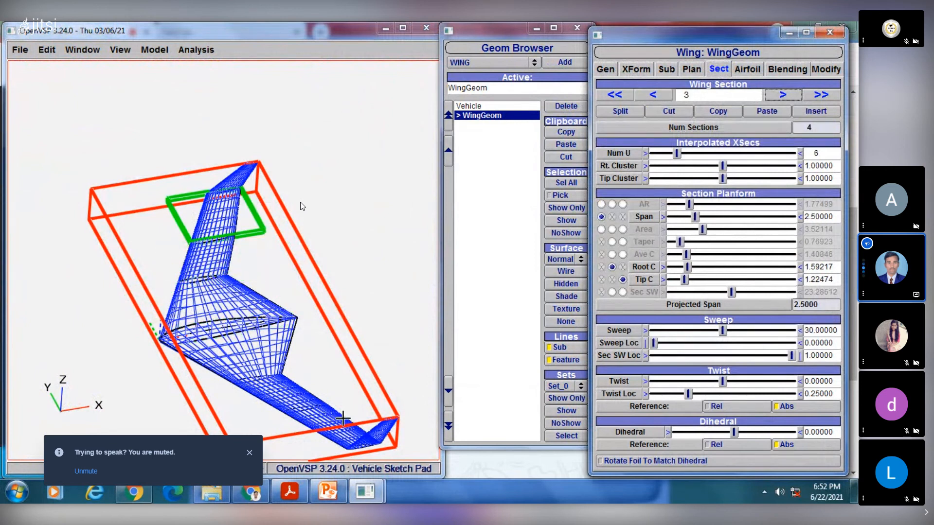
- Switch to the Session 5 PowerPoint presentation and view slide 27, the top view of a wing with two sweep angles
left_click(329, 495)
left_click(62, 420)
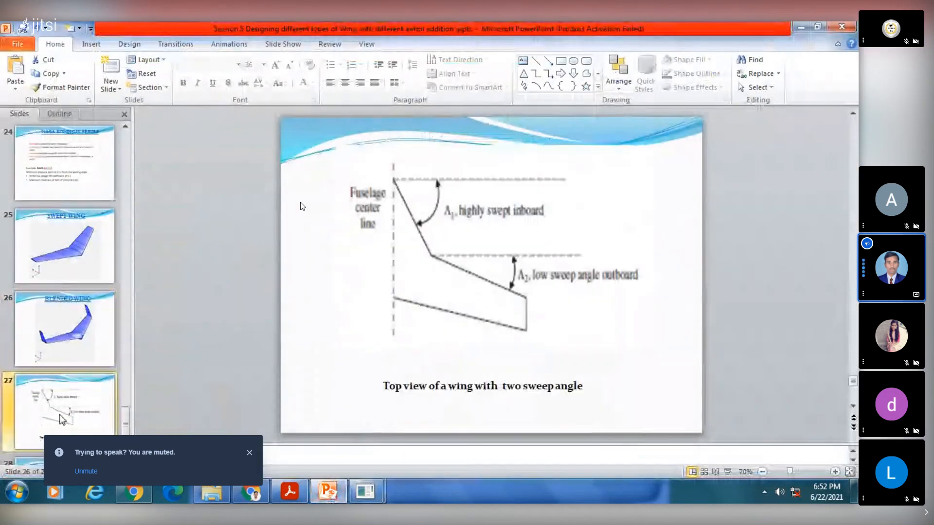
scroll(66, 375, "down", 1)
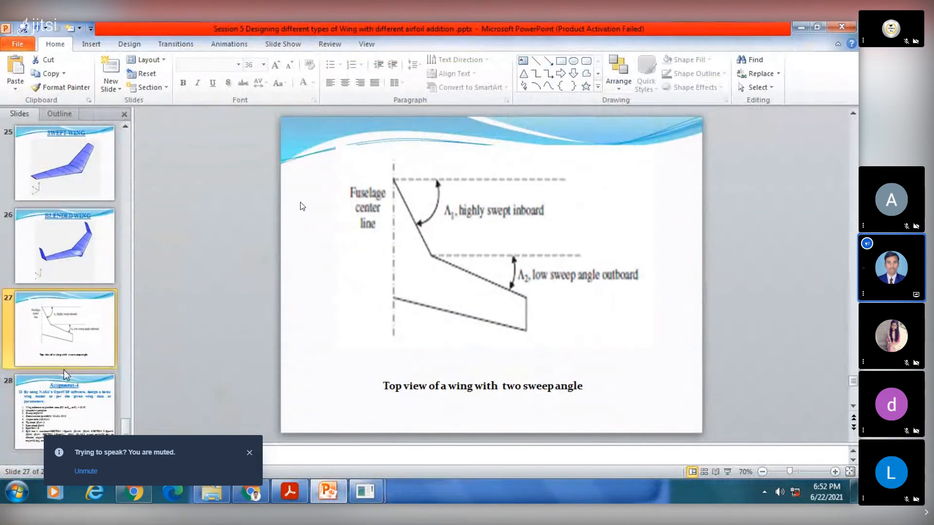
- Review the slides on aircraft wing planform shapes (15), different types of wings (4) and aircraft with different types of wings (6)
scroll(66, 373, "up", 6)
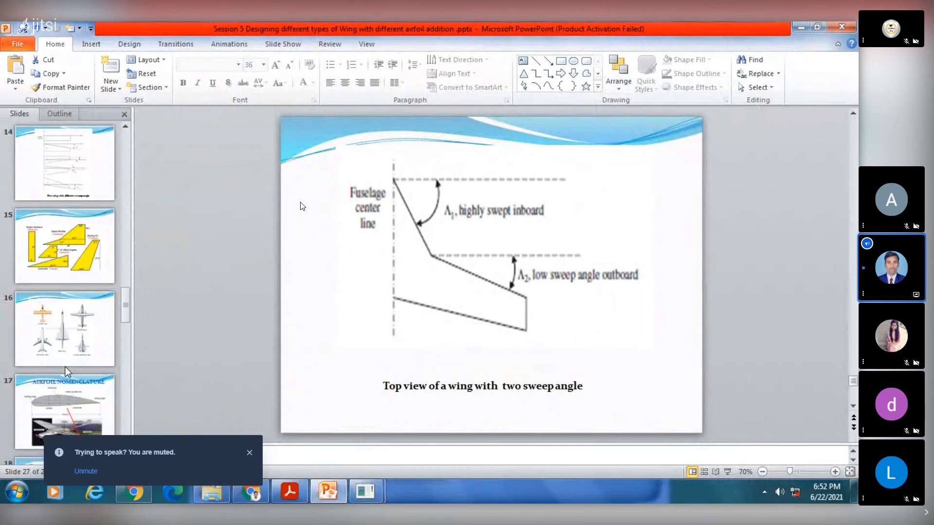
left_click(80, 268)
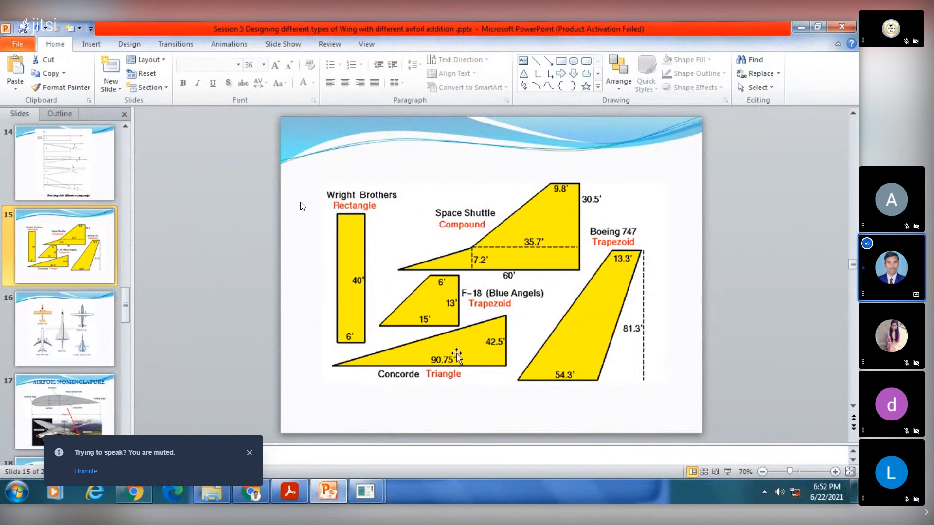
scroll(74, 252, "up", 3)
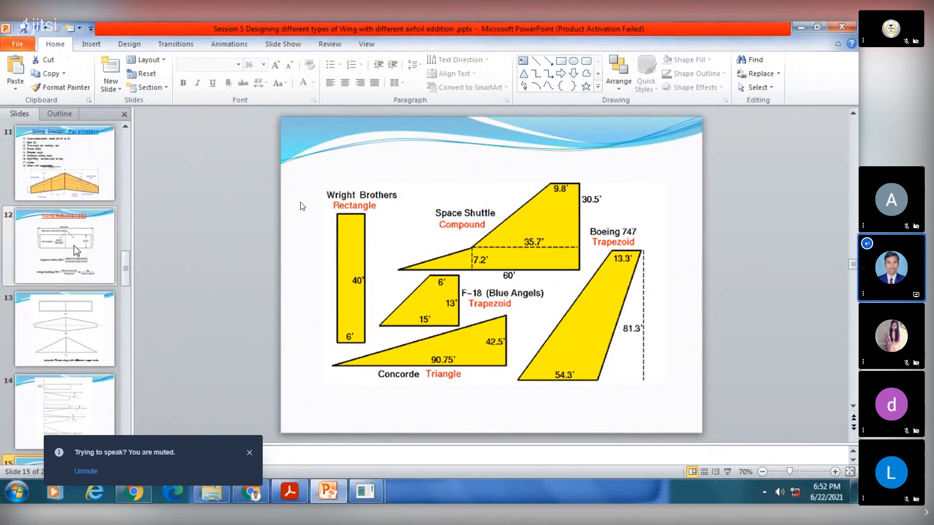
scroll(77, 251, "up", 7)
left_click(72, 184)
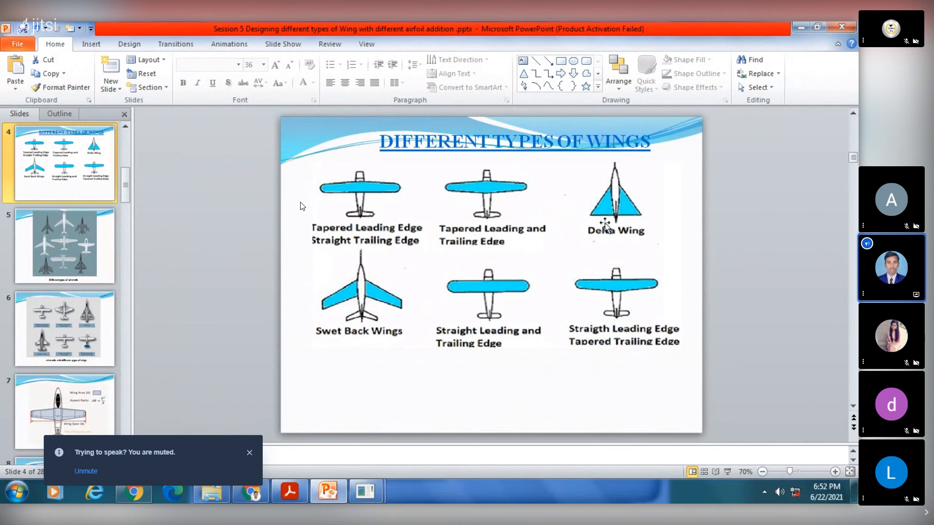
left_click(73, 336)
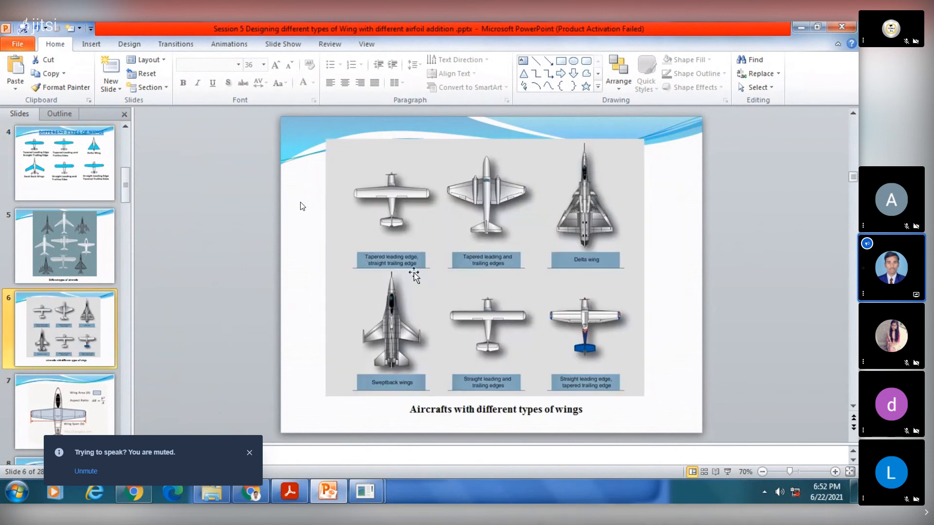
- Switch back to OpenVSP, go to wing section 1 and inspect the blended wing's centre panel from different angles
left_click(328, 492)
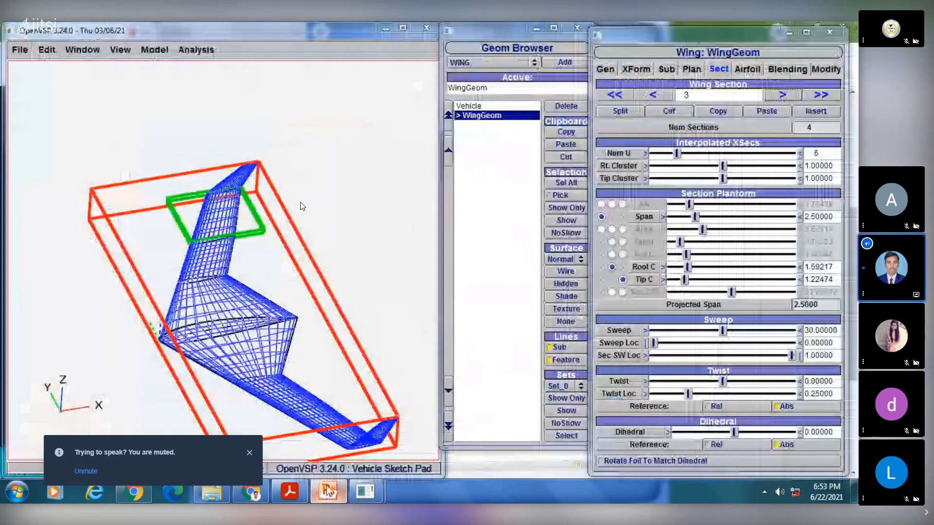
left_click_drag(236, 301, 185, 299)
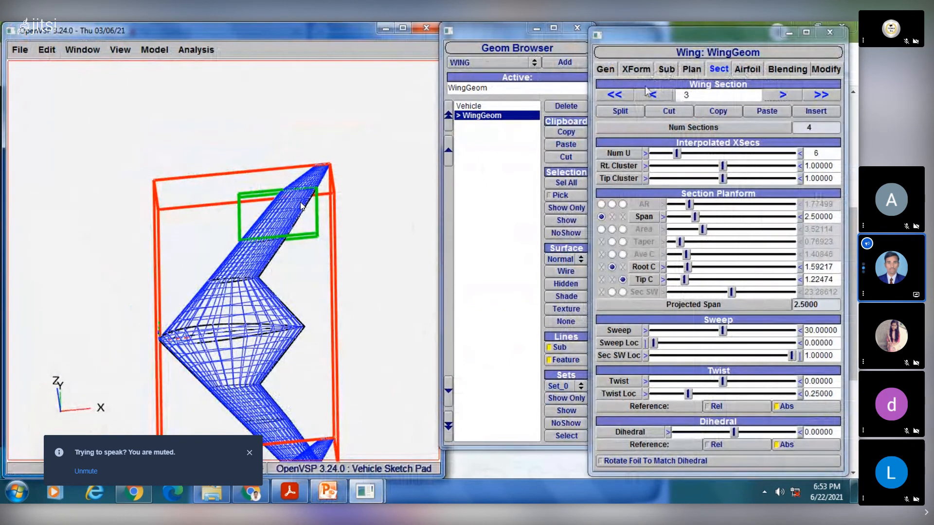
left_click(670, 94)
left_click(670, 95)
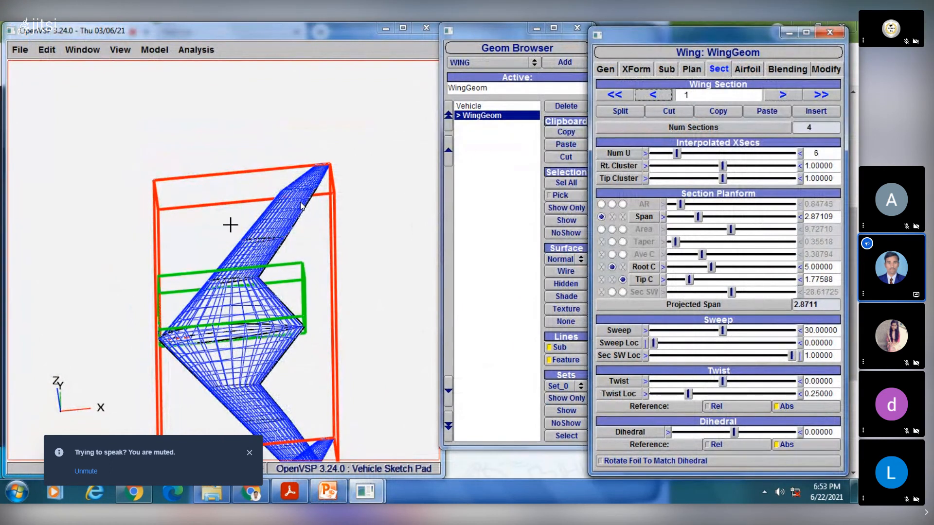
left_click_drag(229, 223, 428, 203)
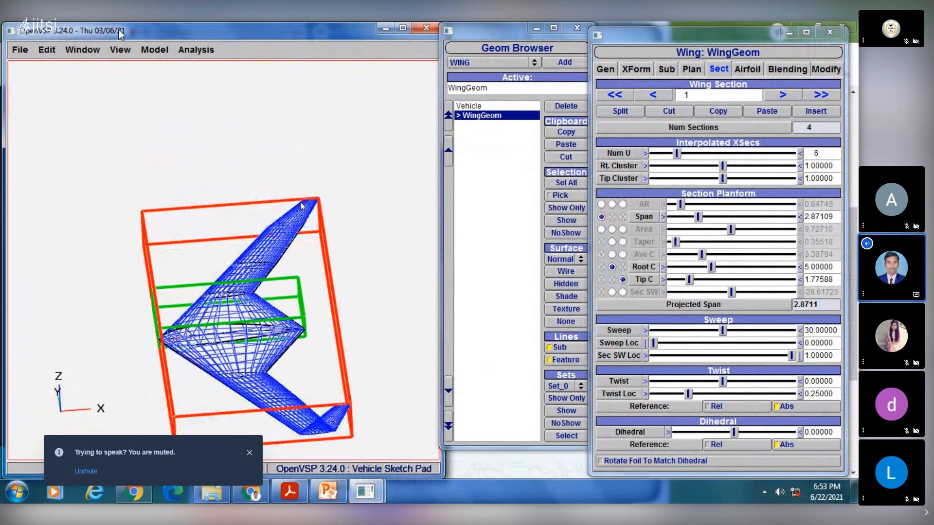
- Save the model as "wing model1" in the OpenVSP-3.24.0-win64 folder, and open the dialog for saving it under another name
left_click(20, 50)
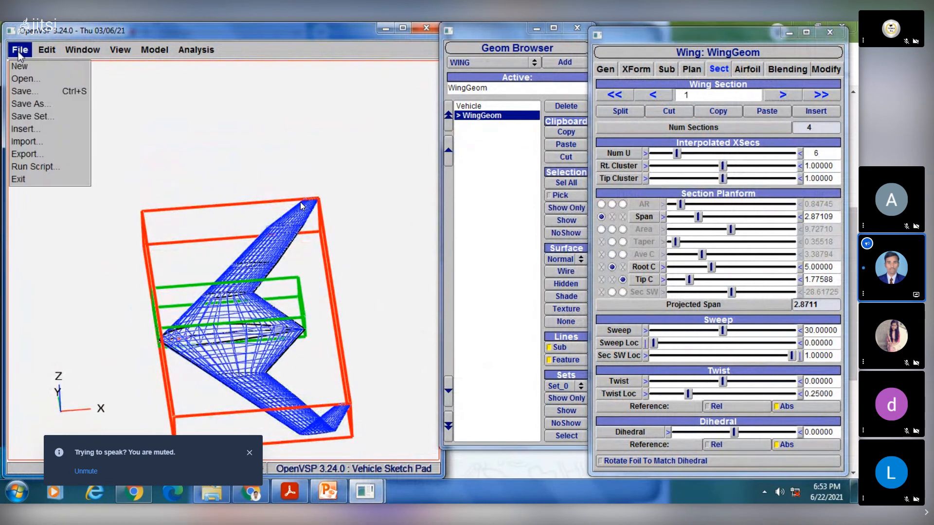
left_click(27, 92)
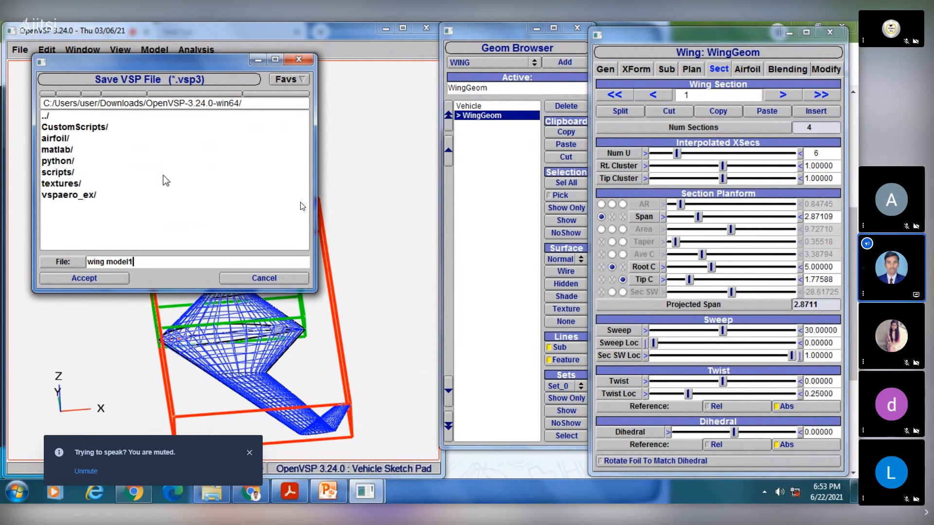
left_click(106, 279)
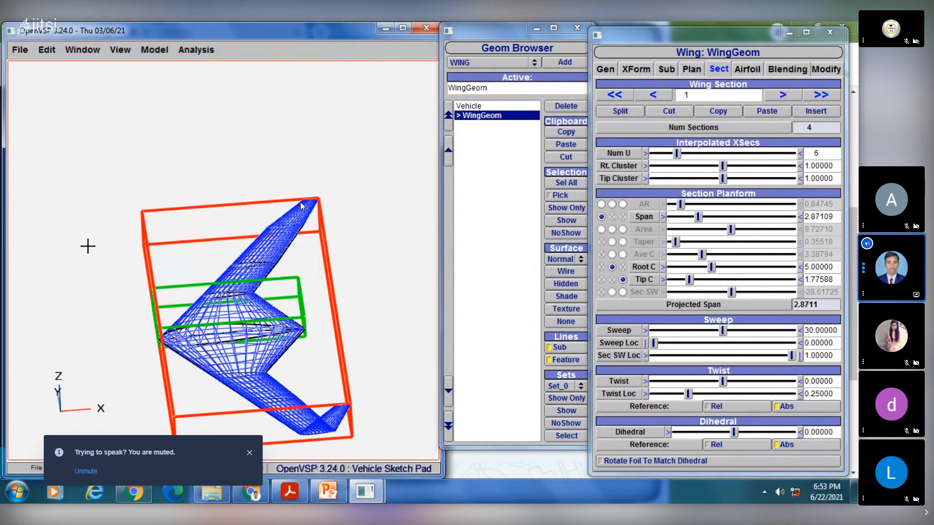
left_click(20, 49)
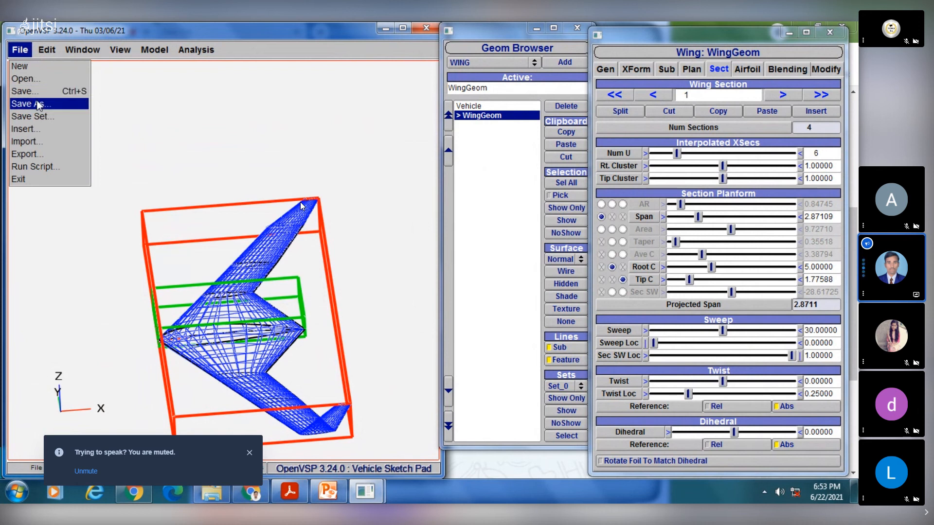
left_click(19, 100)
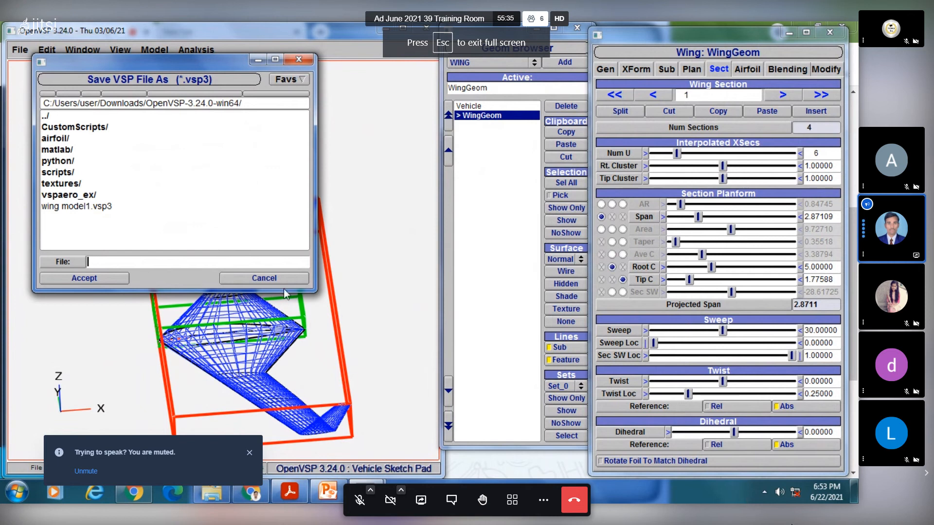
- Set the computer's speaker volume to 27 and return to the shared training session
key("super")
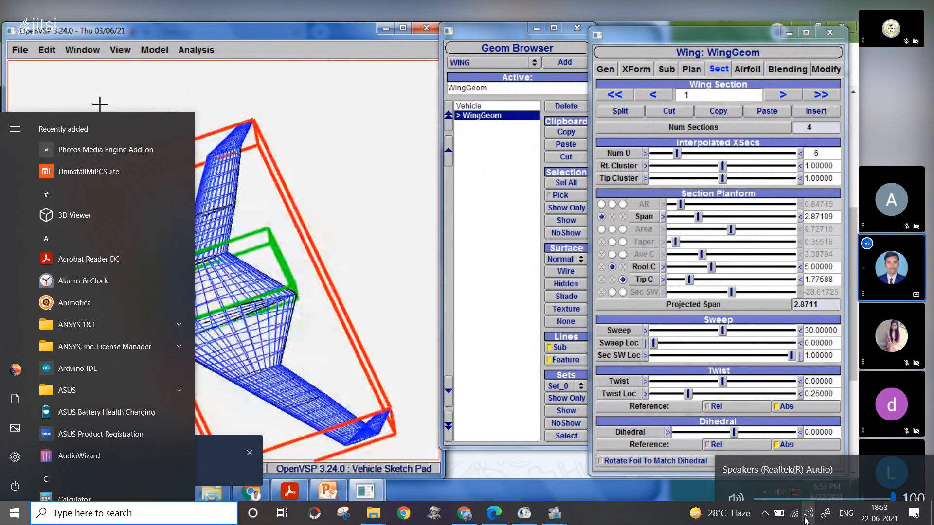
left_click(808, 513)
left_click(794, 484)
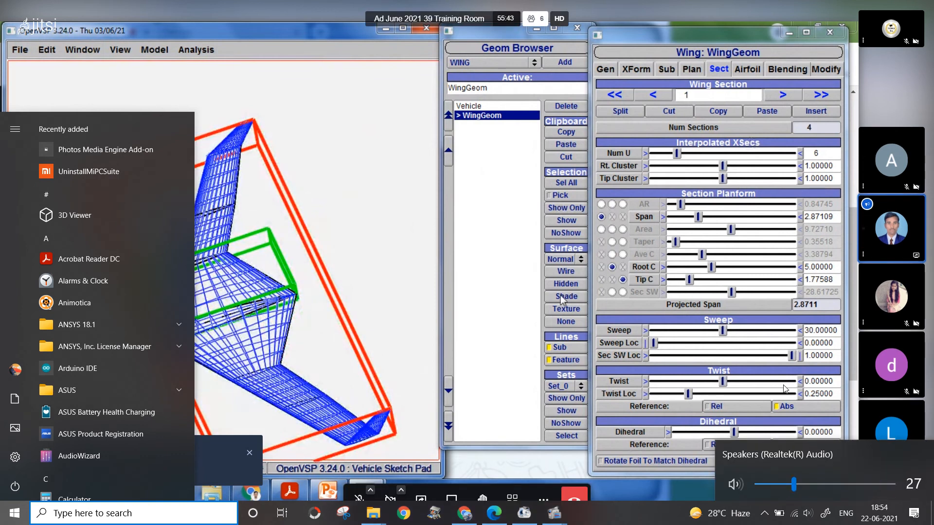
left_click(777, 354)
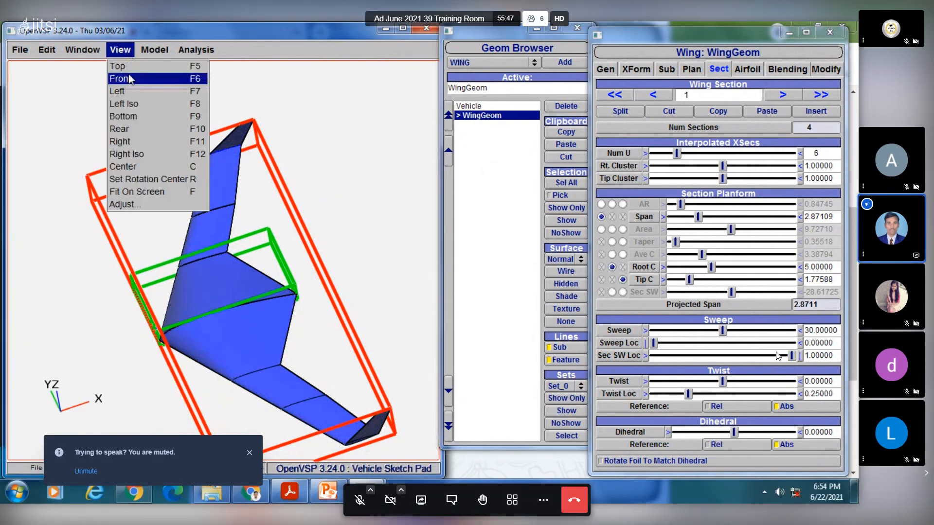
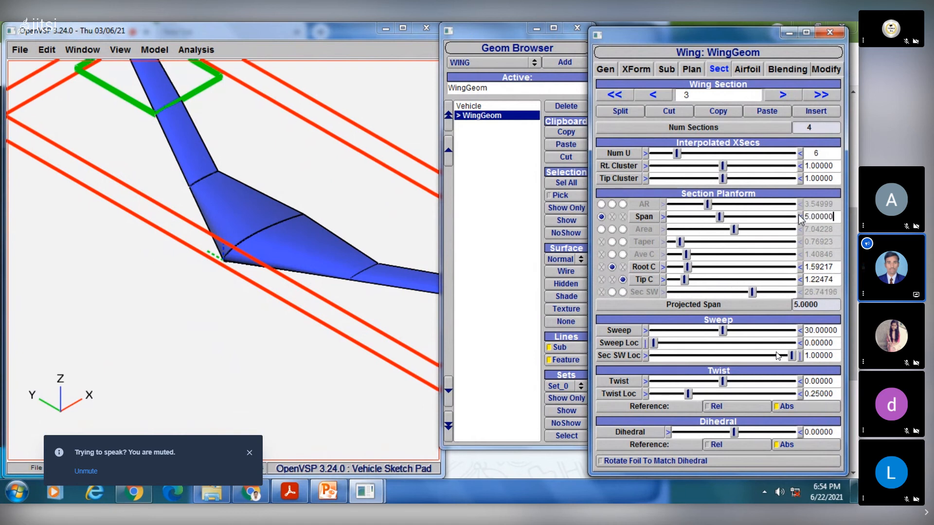
- Set the span of wing section 4, the upright tip, to 5 and view the taller tips
left_click(781, 96)
left_click_drag(835, 218, 794, 219)
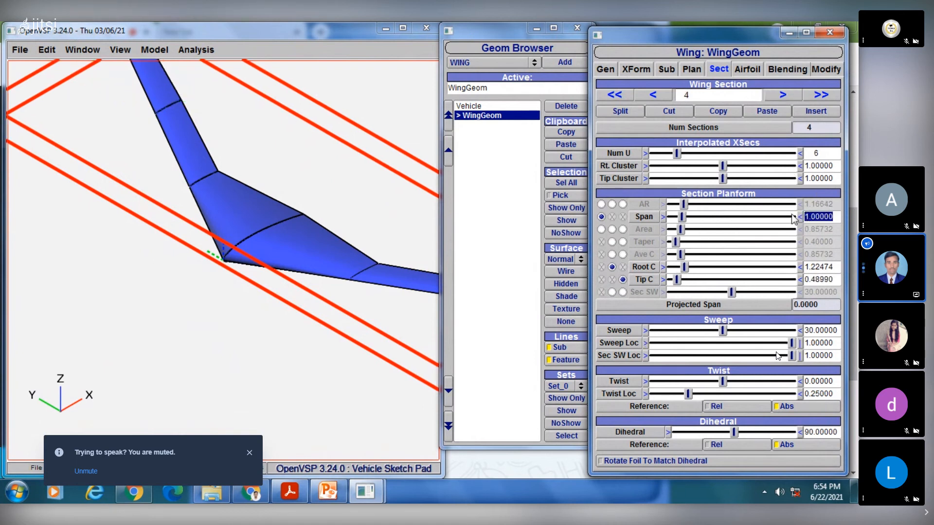
type("5")
key("Return")
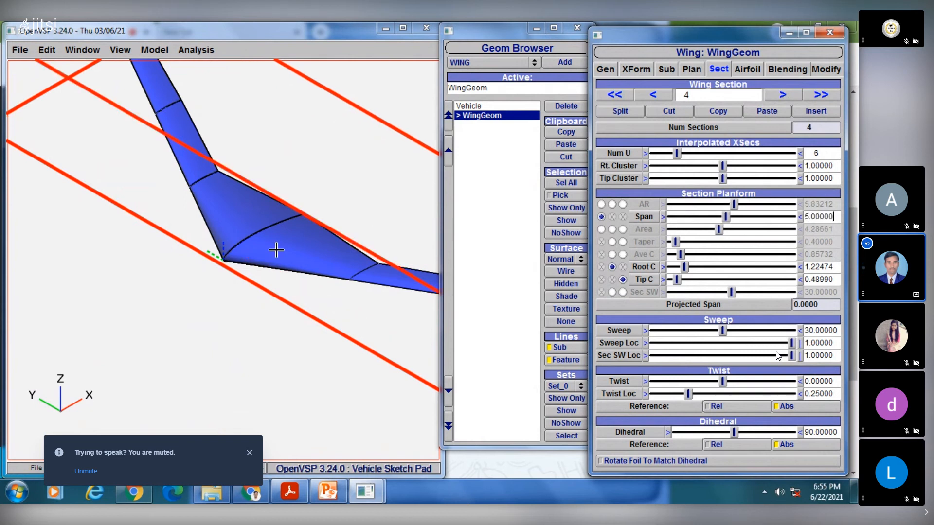
scroll(275, 239, "down", 3)
right_click_drag(274, 221, 215, 261)
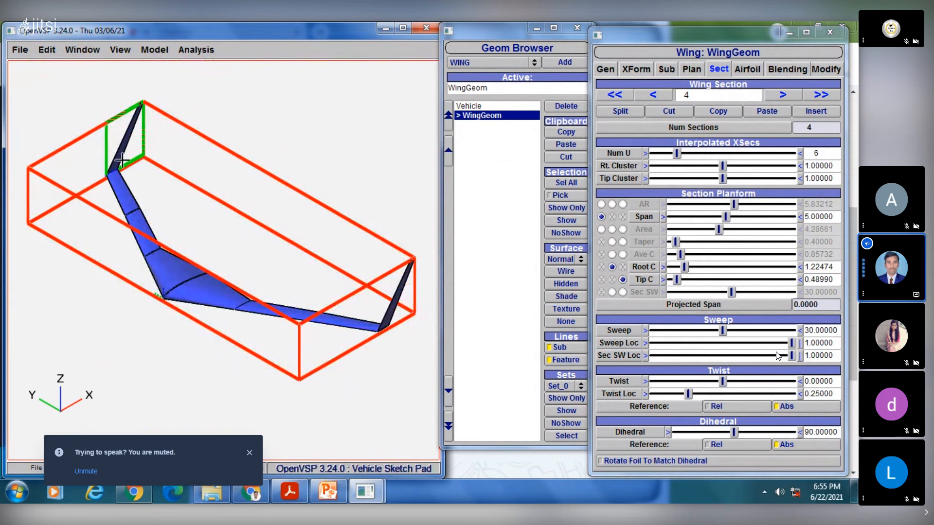
- Look at the slide on aircraft with different types of wings in PowerPoint and return to OpenVSP
left_click(327, 491)
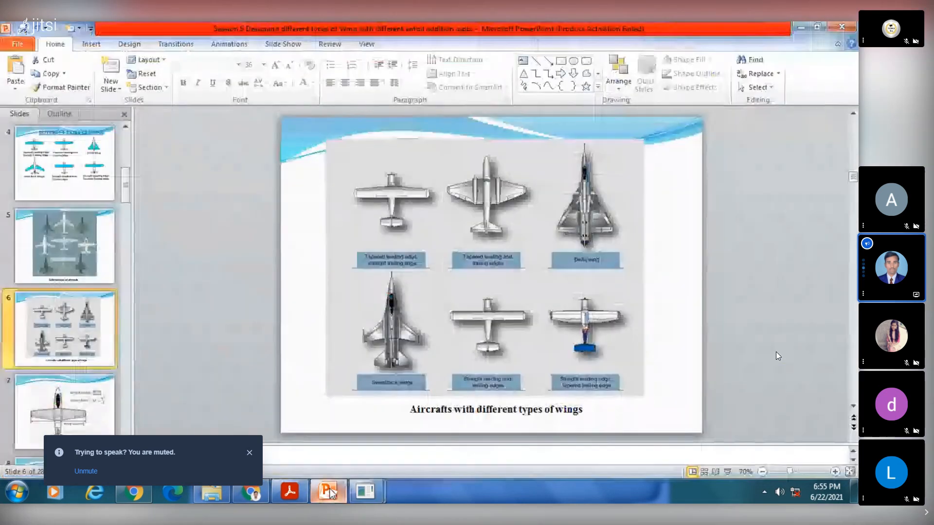
key("alt+Tab")
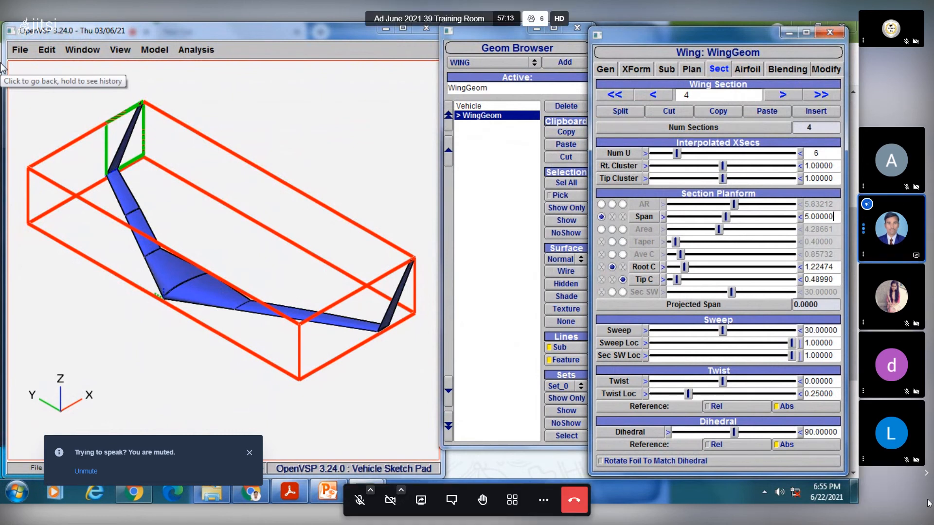
- Raise the computer's speaker volume and return to the shared training session
key("super")
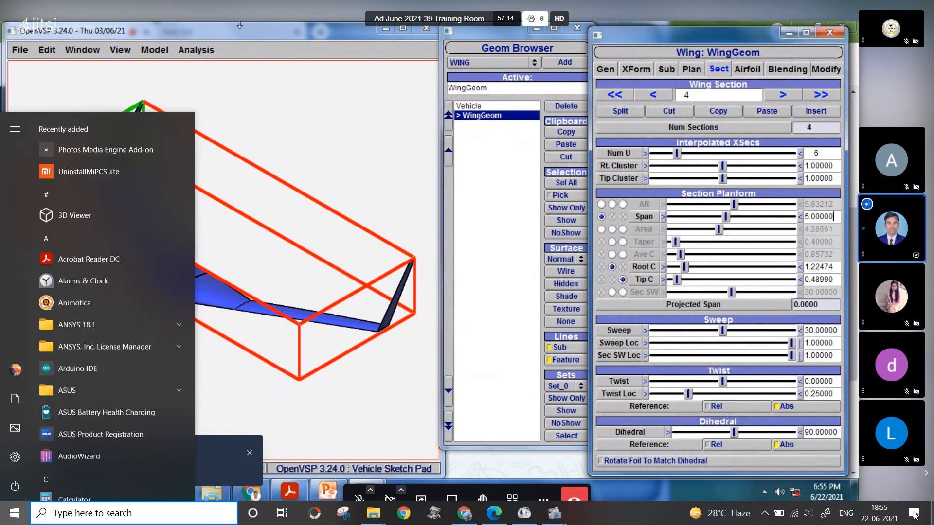
left_click(808, 514)
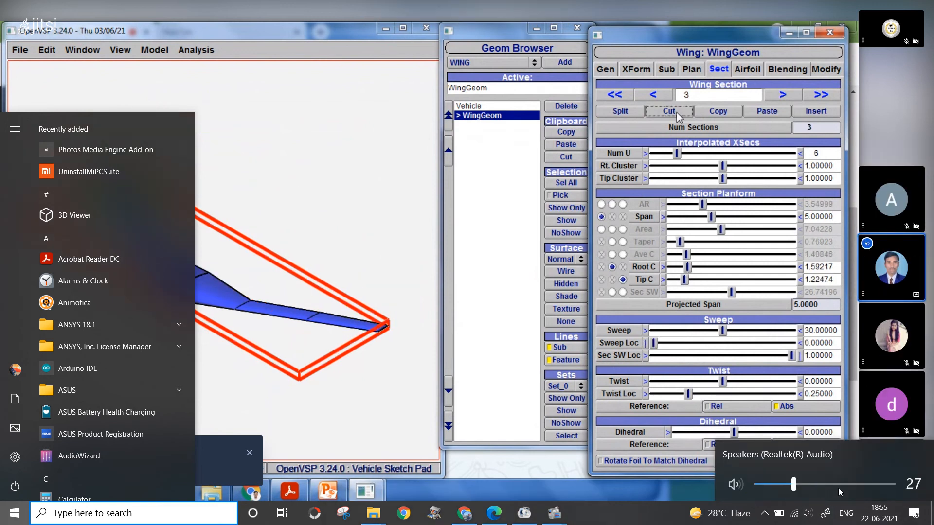
left_click(888, 484)
left_click(644, 521)
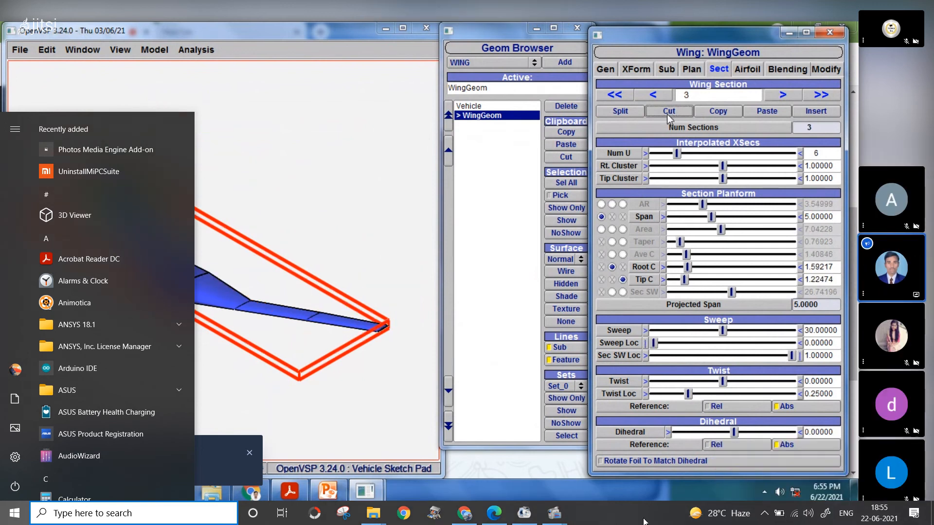
left_click(662, 366)
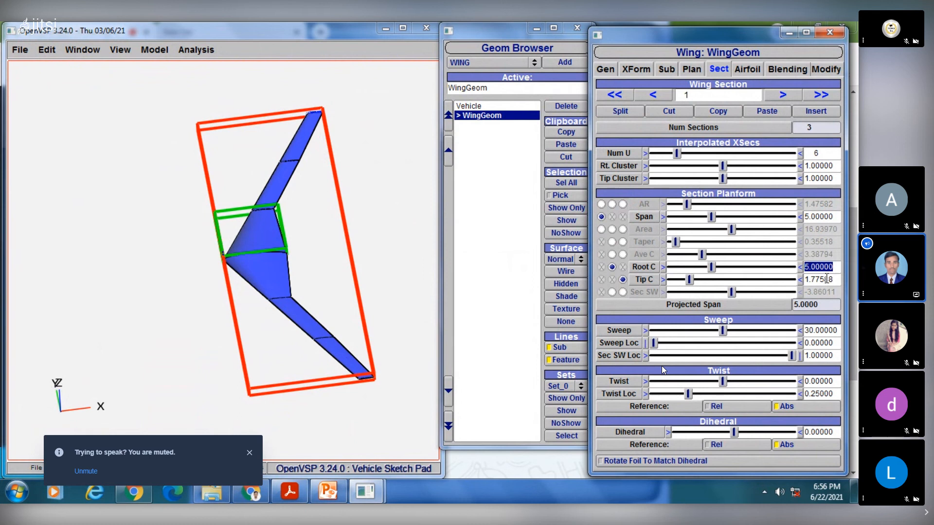
- Set the tip chord of wing section 1 to 3
left_click_drag(837, 280, 806, 280)
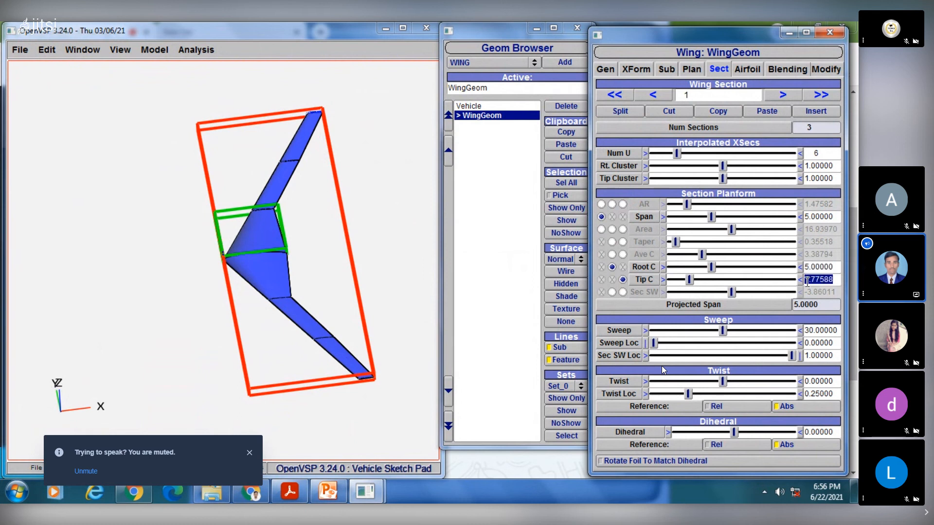
type("3")
key("Return")
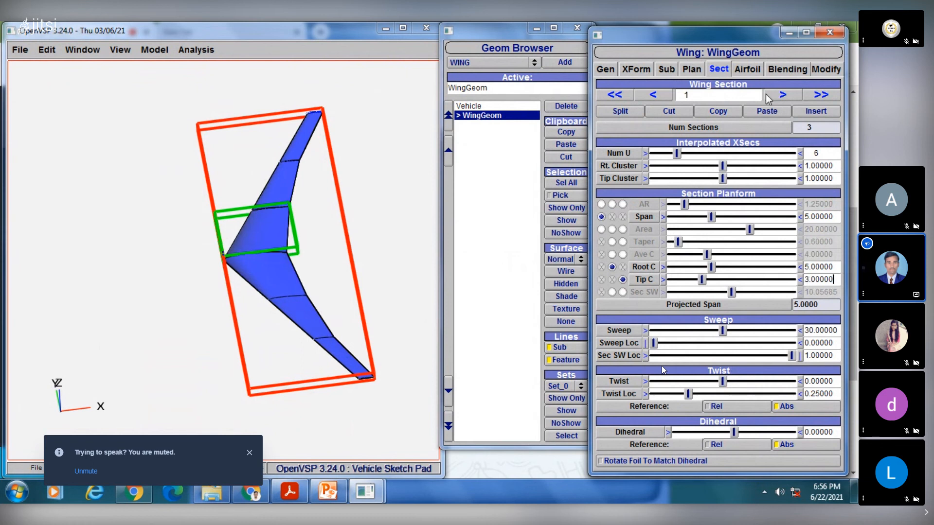
- Try a tip chord of 3 on wing section 2, and settle on 2.5
left_click(781, 95)
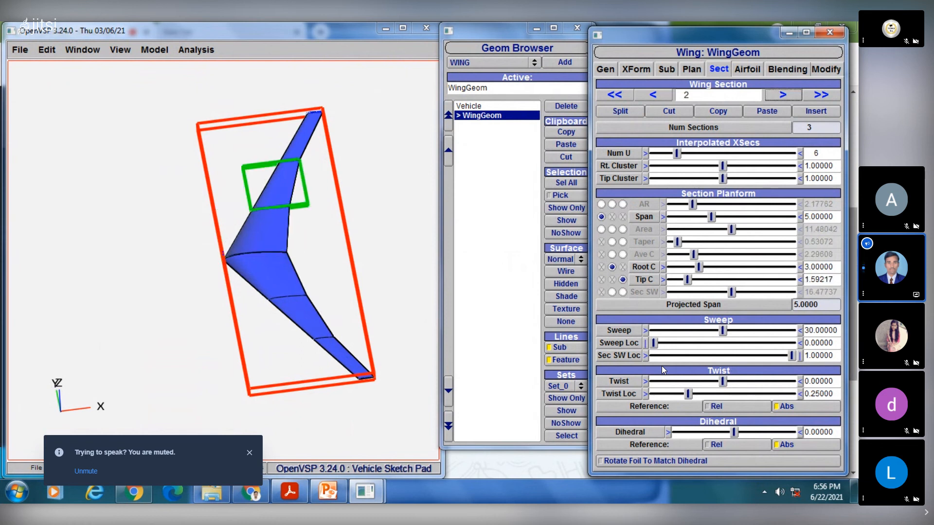
left_click_drag(837, 278, 796, 291)
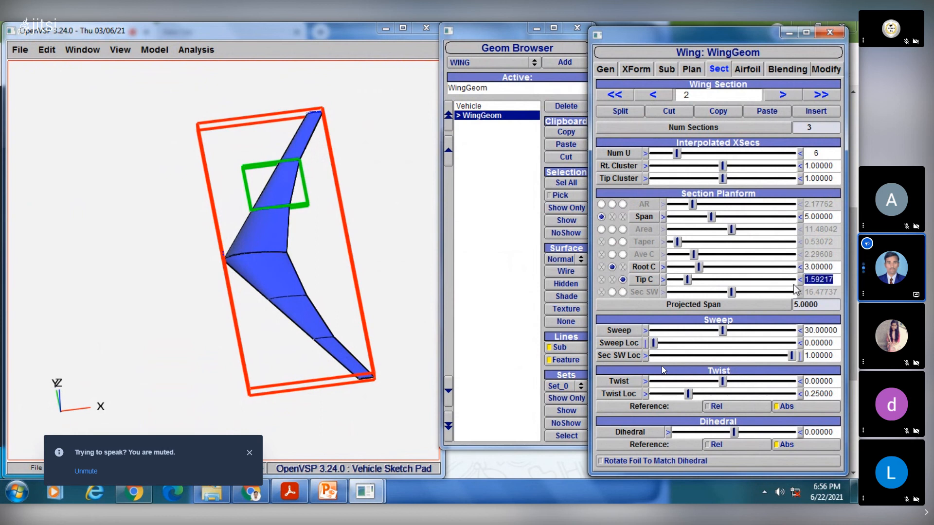
type("3")
key("Return")
left_click_drag(839, 279, 791, 287)
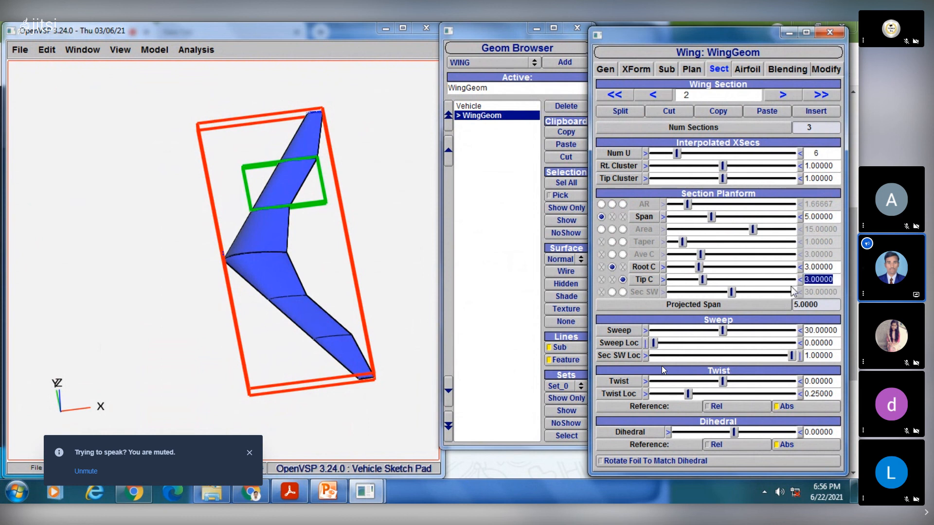
type("2.5")
key("Return")
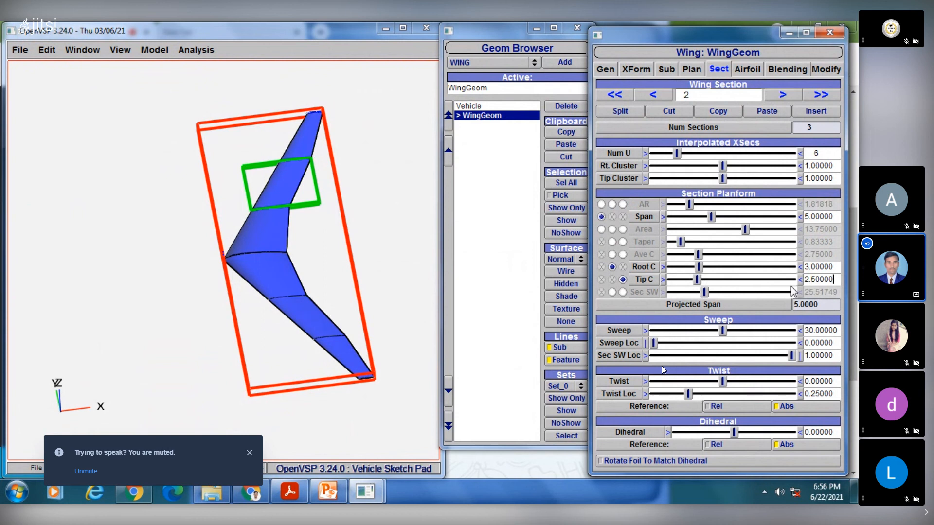
- Try a tip chord of 0.5 on wing section 3, and settle on 1
left_click(774, 97)
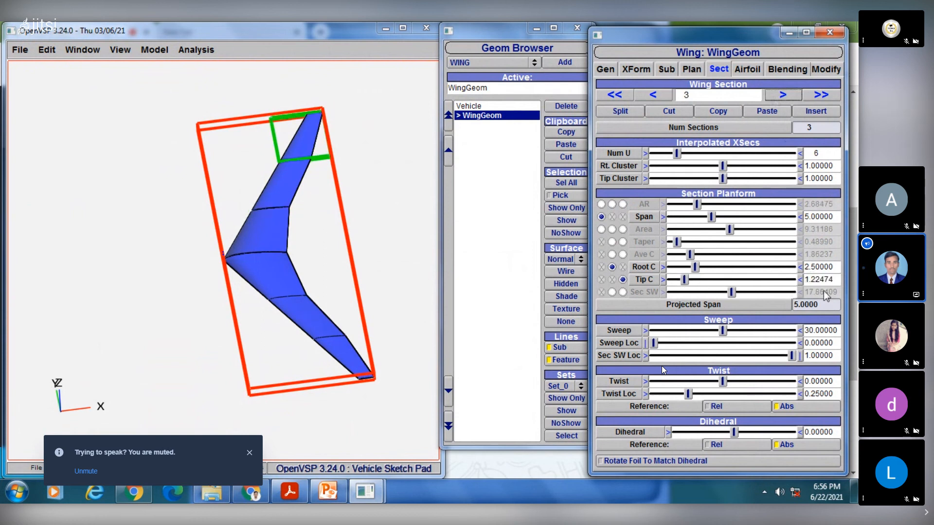
left_click_drag(833, 279, 772, 281)
type("0.5")
key("Return")
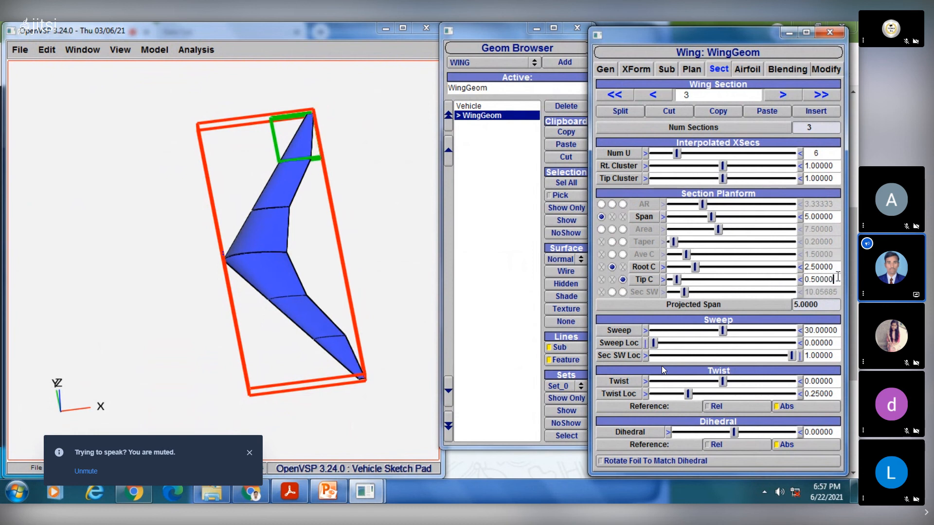
left_click_drag(838, 276, 778, 287)
type("1")
key("Return")
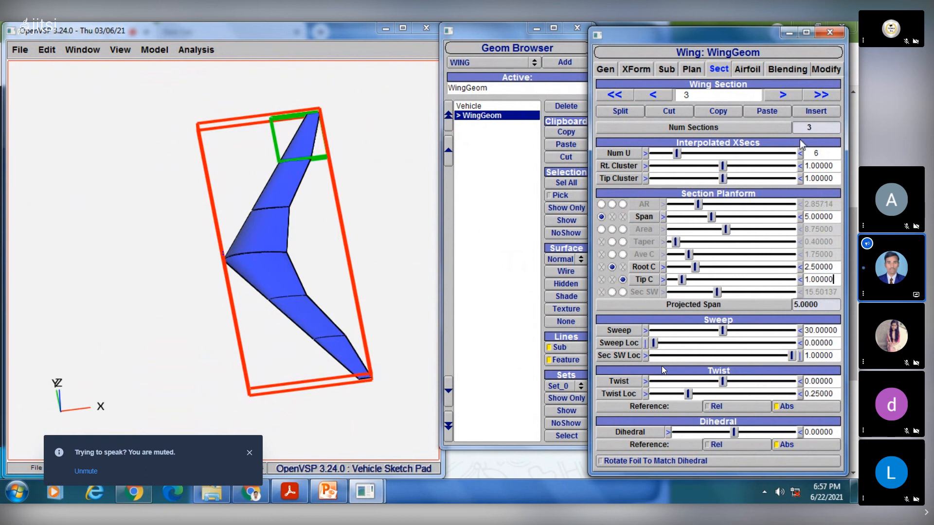
- Recheck the planform values of wing sections 2 and 3 and look over the tapered wing
left_click(670, 95)
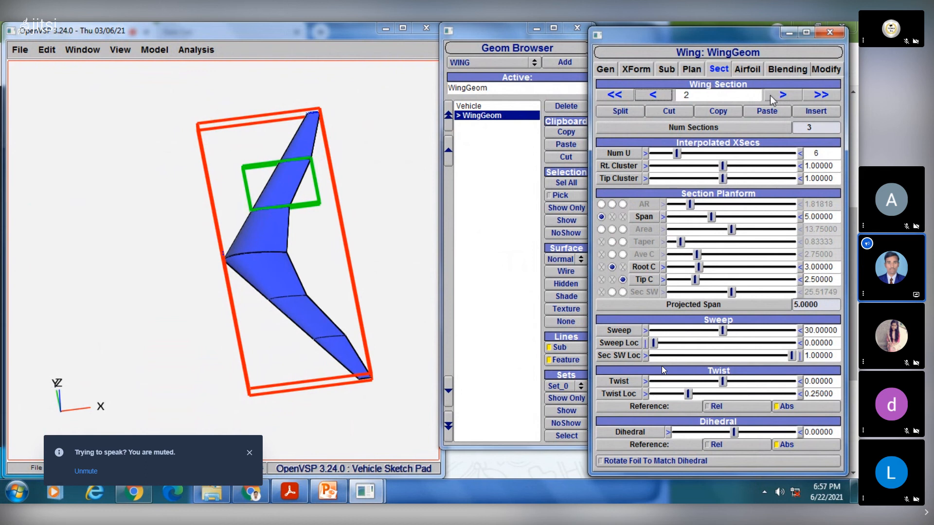
left_click(771, 96)
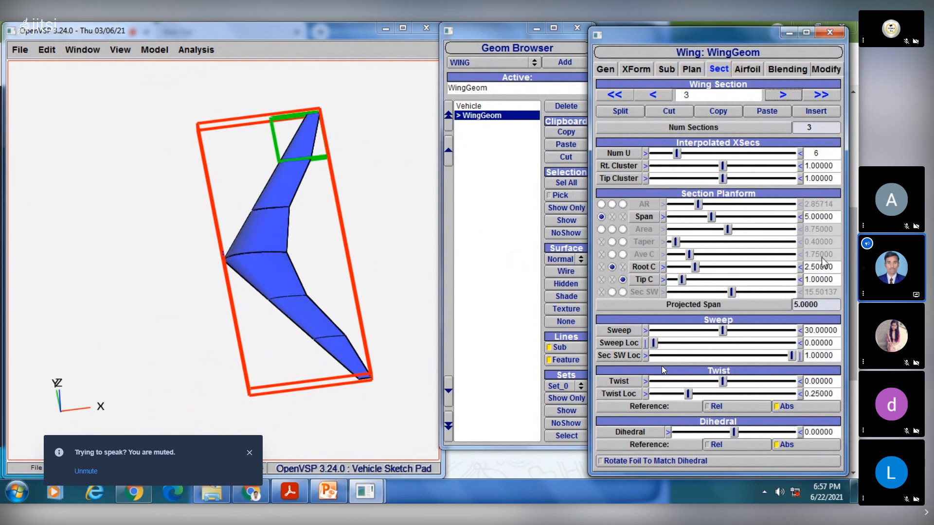
left_click_drag(298, 226, 317, 196)
left_click_drag(307, 324, 325, 322)
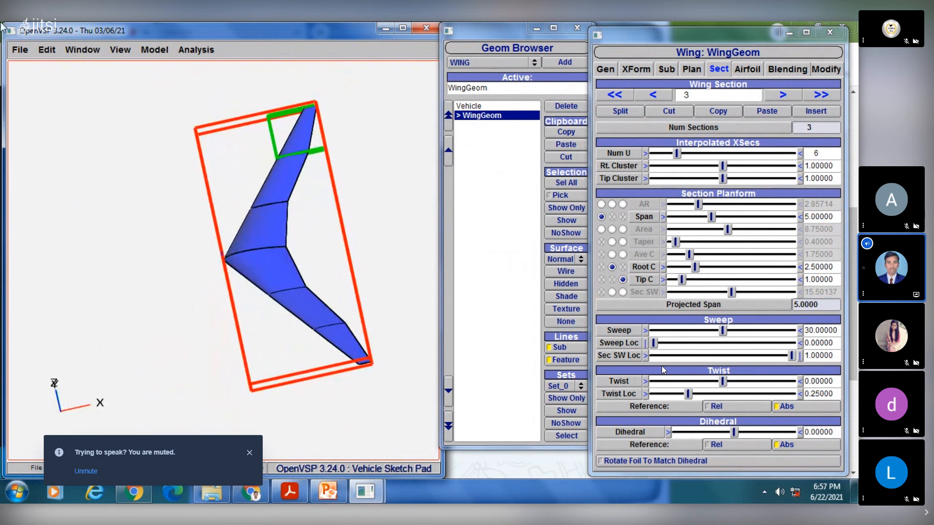
- Deselect the wing and inspect its outline in the left isometric, top and angled views
left_click(120, 49)
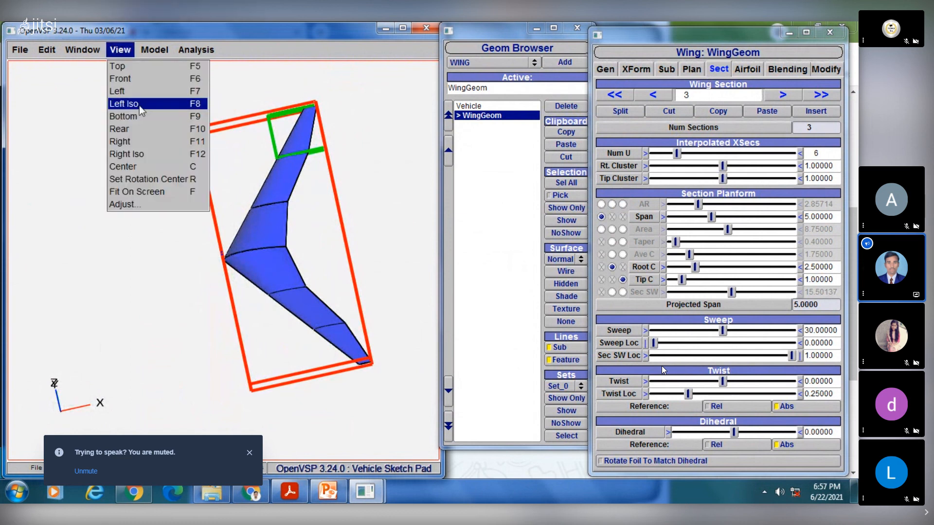
left_click(139, 106)
left_click(468, 277)
left_click_drag(265, 225, 251, 264)
left_click(120, 49)
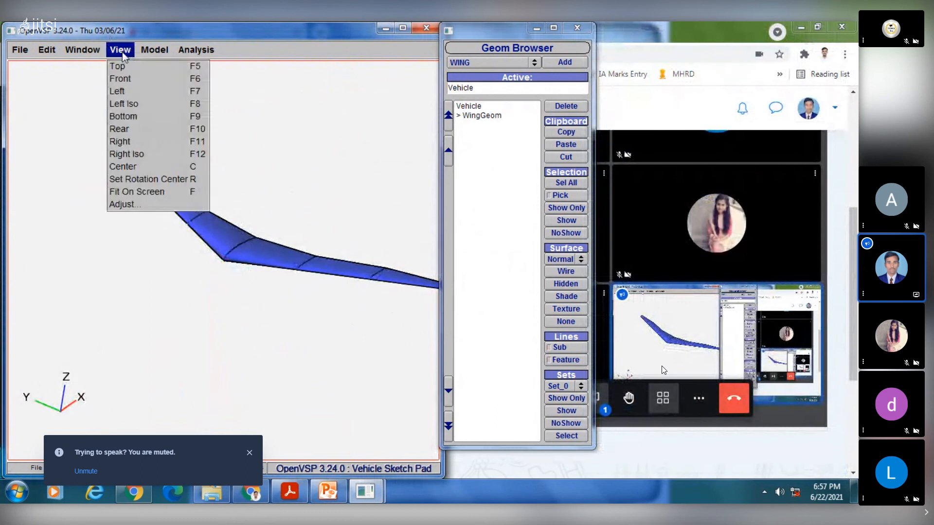
left_click(128, 70)
scroll(319, 242, "down", 3)
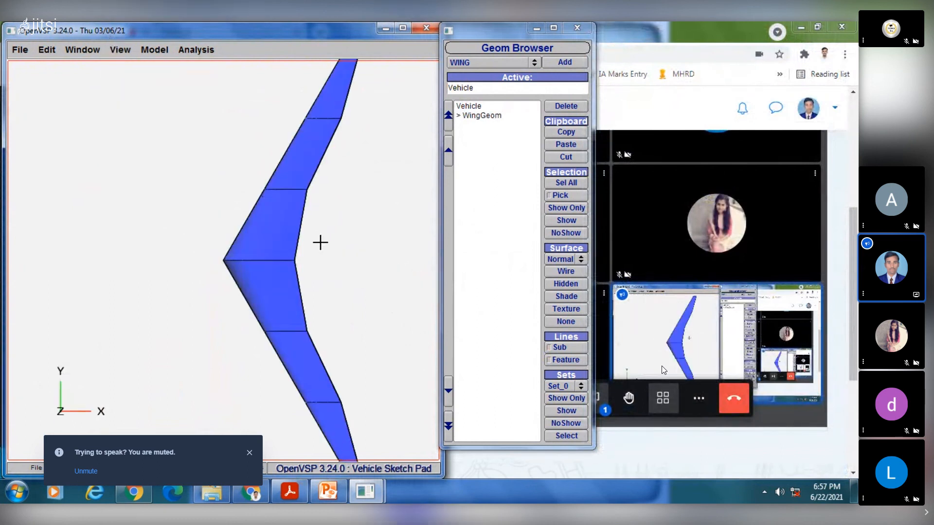
scroll(321, 229, "up", 2)
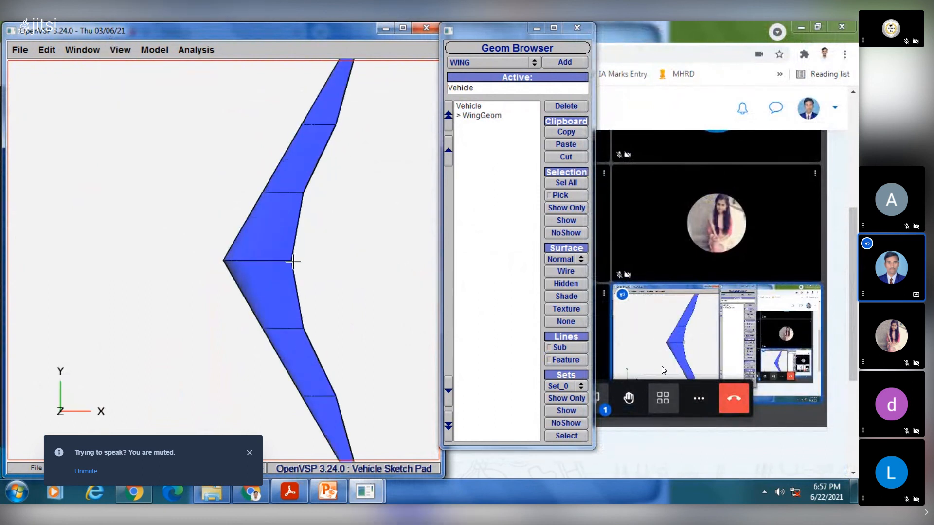
left_click_drag(293, 263, 256, 272)
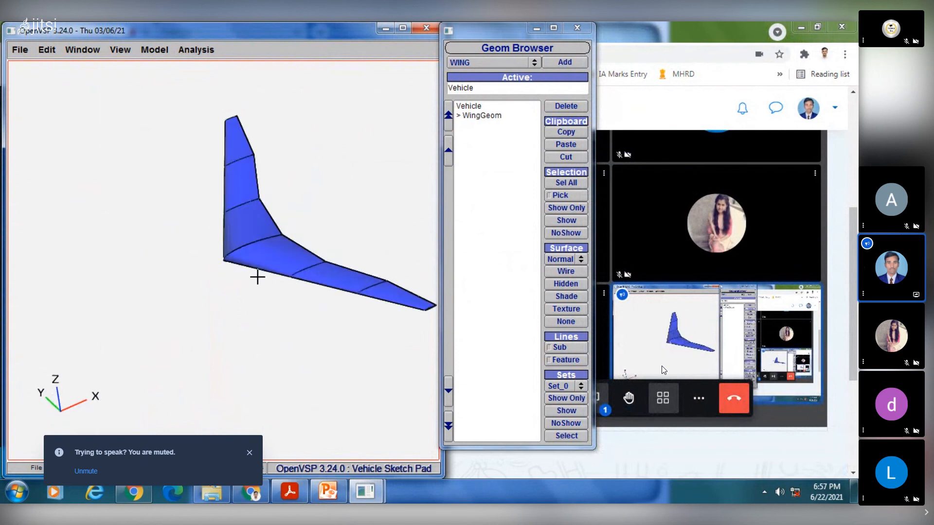
- Reselect the wing, increase its total planform chord to about 4.45 and view the broadened shape from several angles
left_click(489, 117)
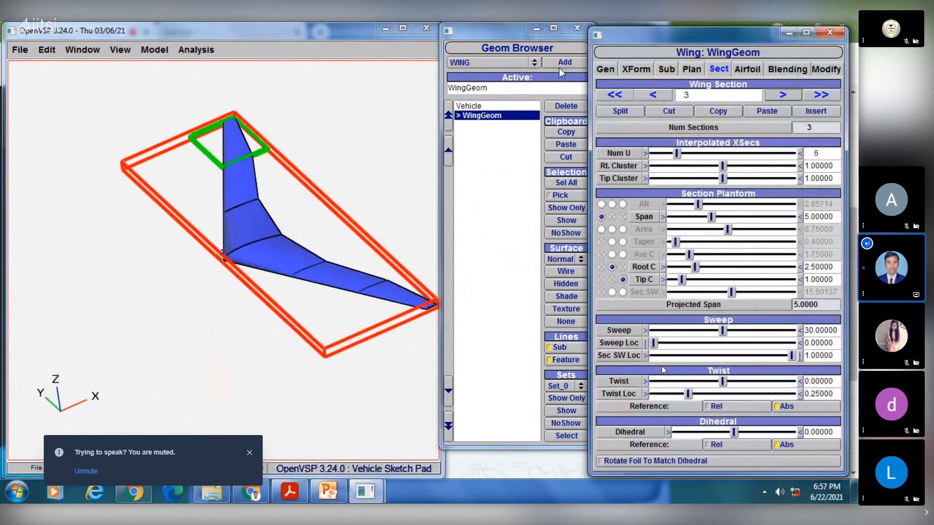
left_click(665, 69)
left_click(690, 70)
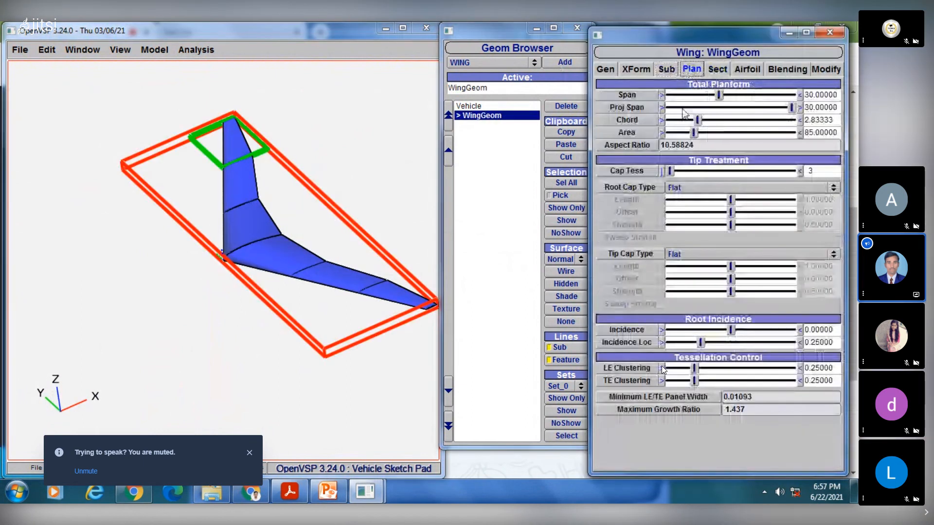
left_click_drag(700, 119, 714, 121)
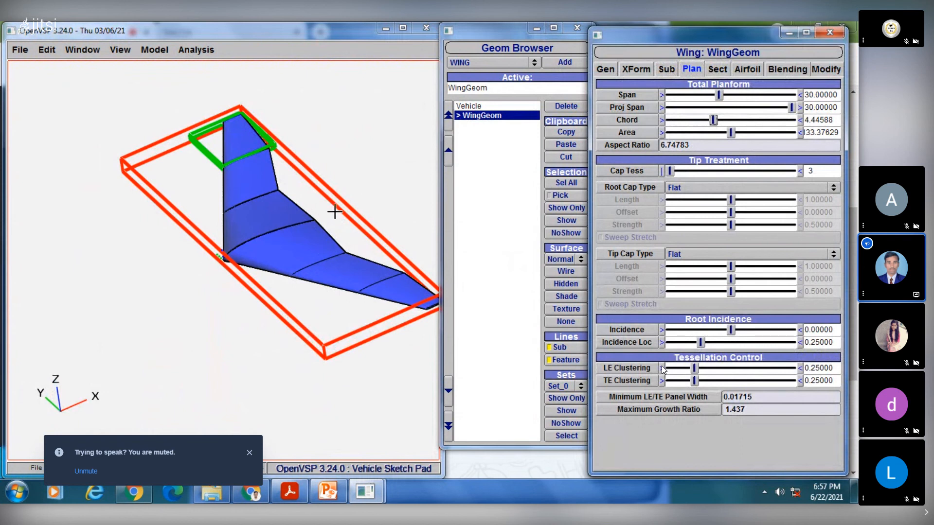
left_click_drag(334, 210, 289, 235)
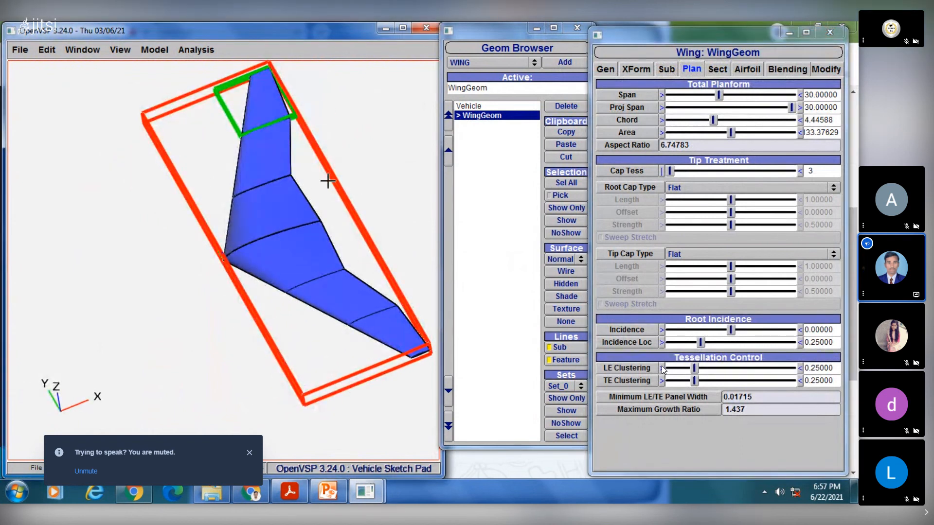
left_click_drag(303, 199, 181, 140)
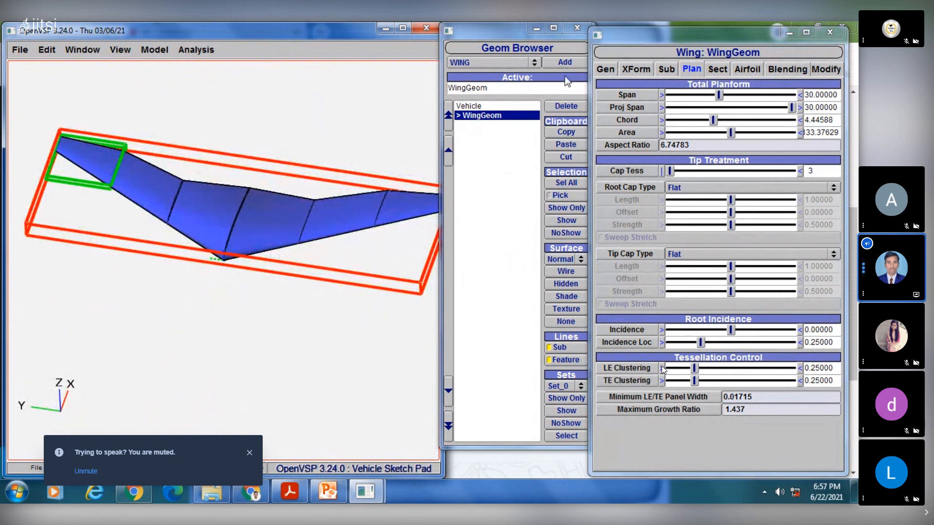
- Delete the reshaped wing and add a new default wing to the vehicle
left_click(565, 106)
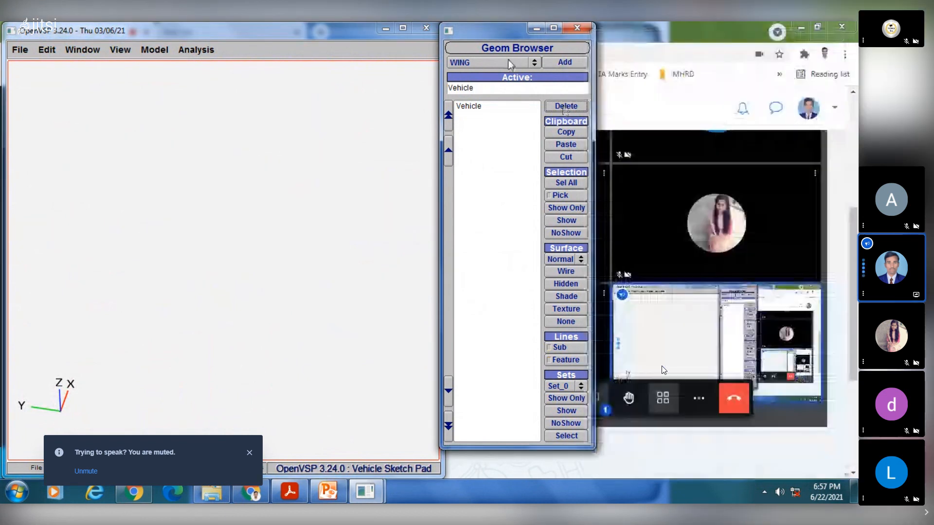
left_click(573, 65)
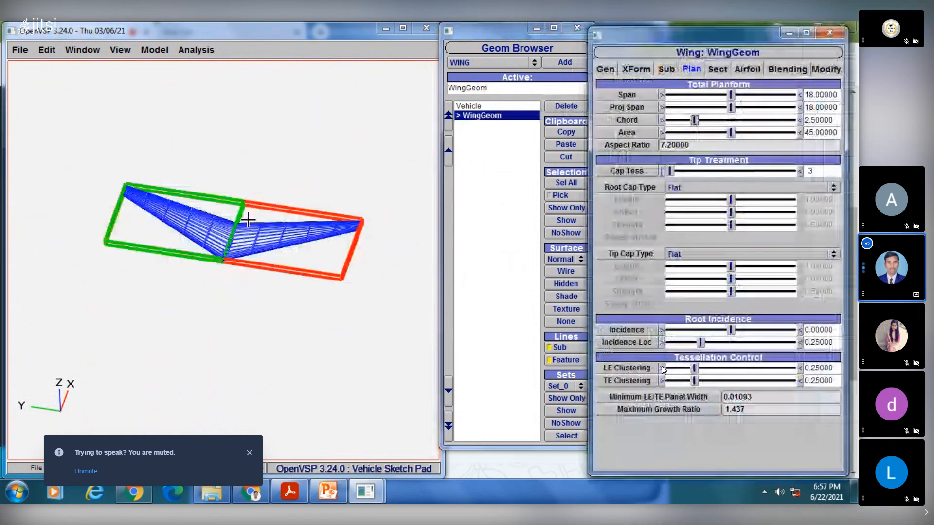
left_click_drag(205, 229, 235, 276)
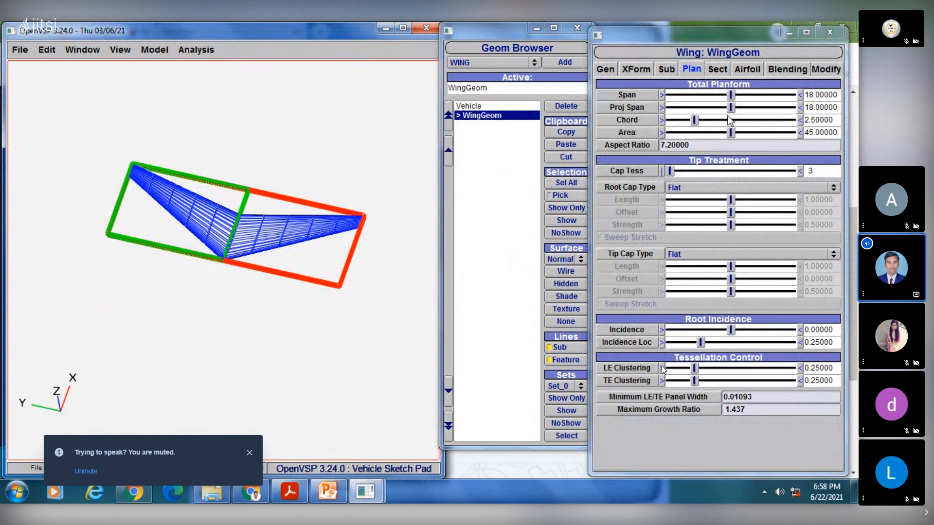
left_click(695, 121)
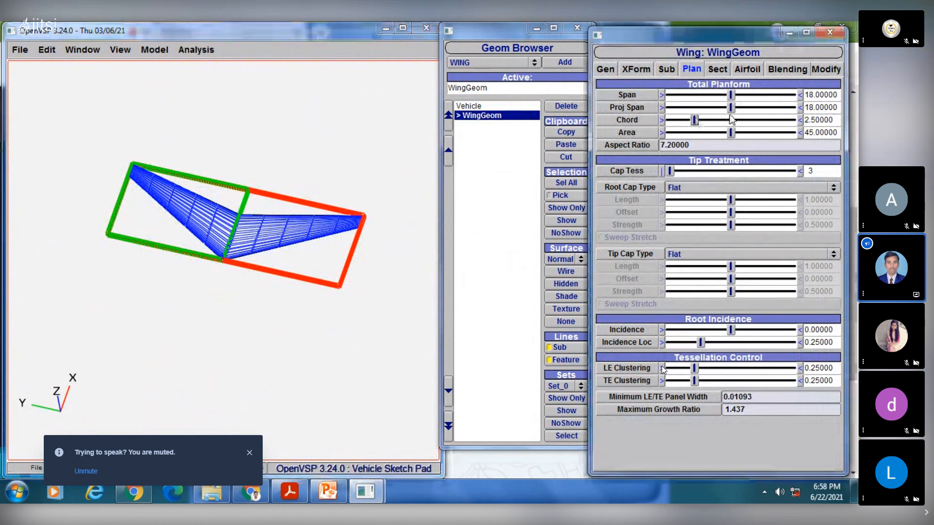
- Try a total planform chord of about 4.19 and compare the wing with the wing types slide in PowerPoint
left_click_drag(733, 120, 713, 131)
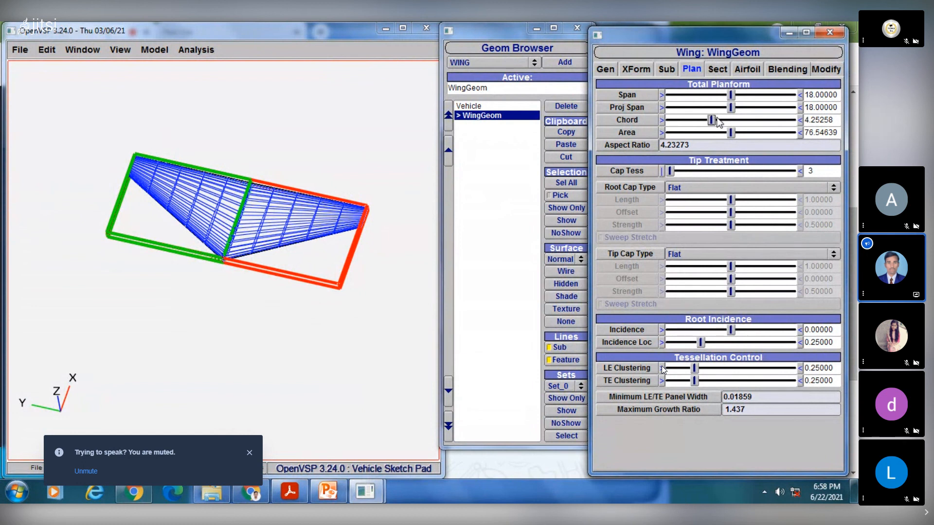
left_click_drag(716, 119, 712, 119)
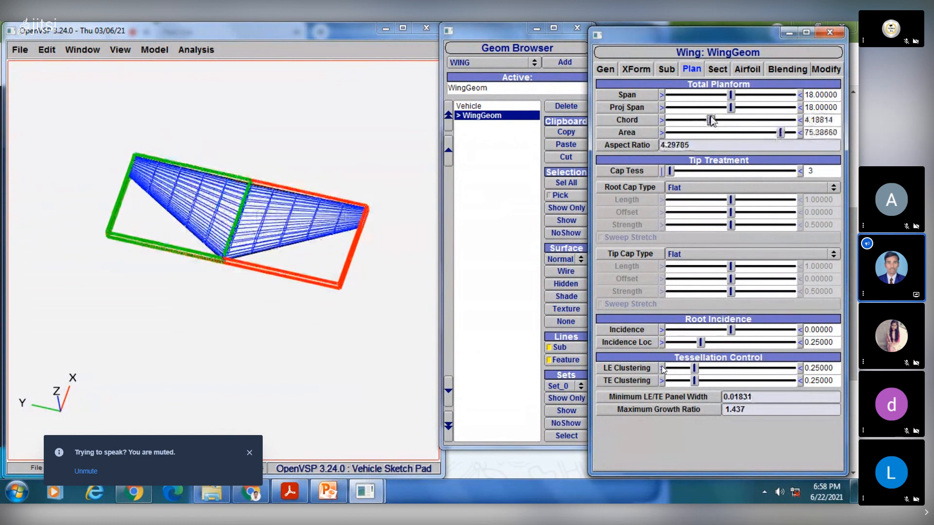
left_click(331, 494)
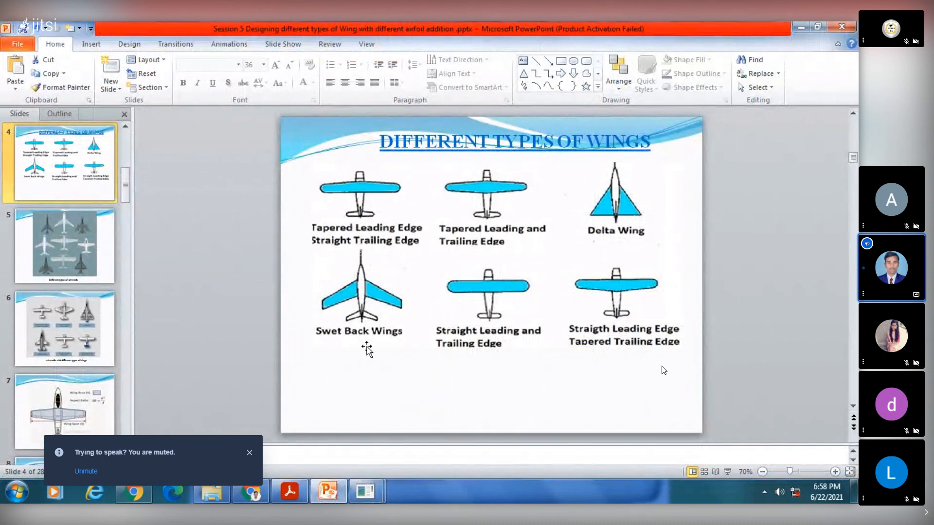
left_click(331, 497)
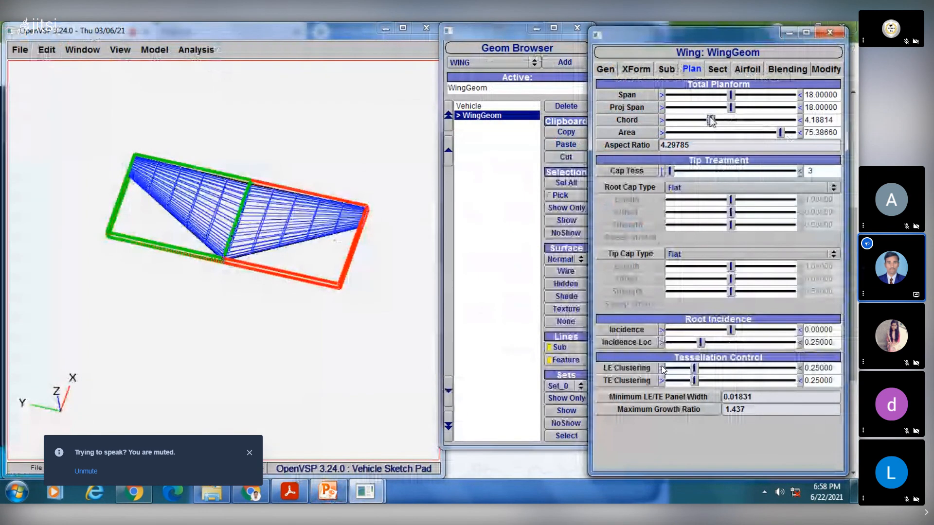
- Reduce the total planform chord to about 2.96, recheck the PowerPoint wing types slide, and raise the chord to about 4.51
mouse_move(711, 122)
left_mouse_down()
mouse_move(695, 130)
mouse_move(701, 125)
left_mouse_up()
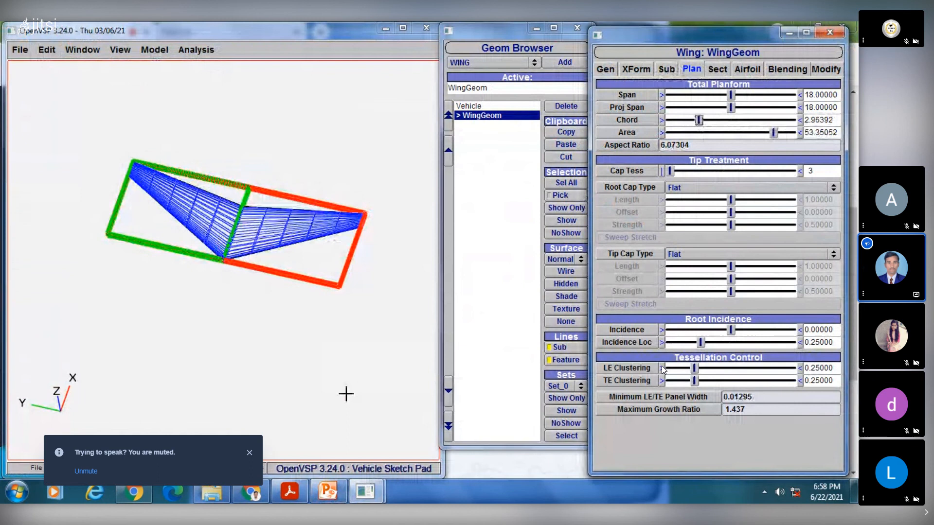
left_click(329, 493)
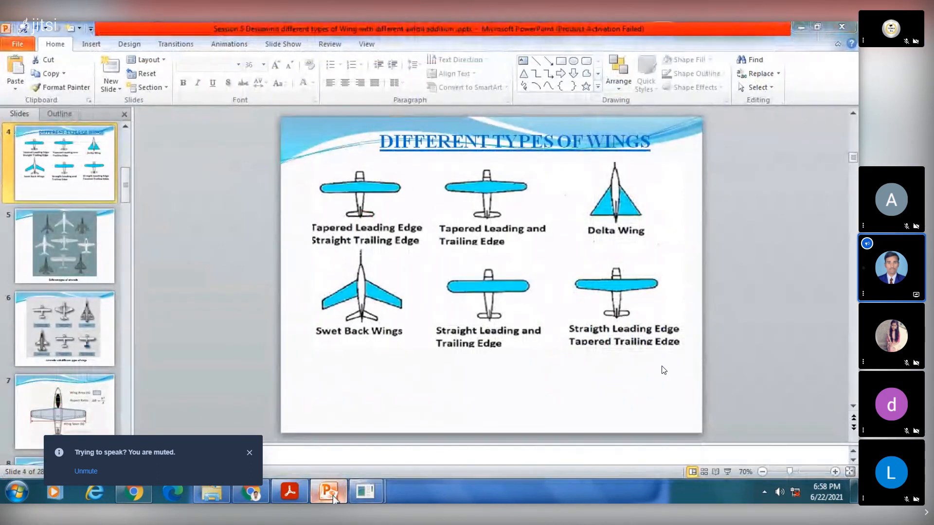
left_click(333, 496)
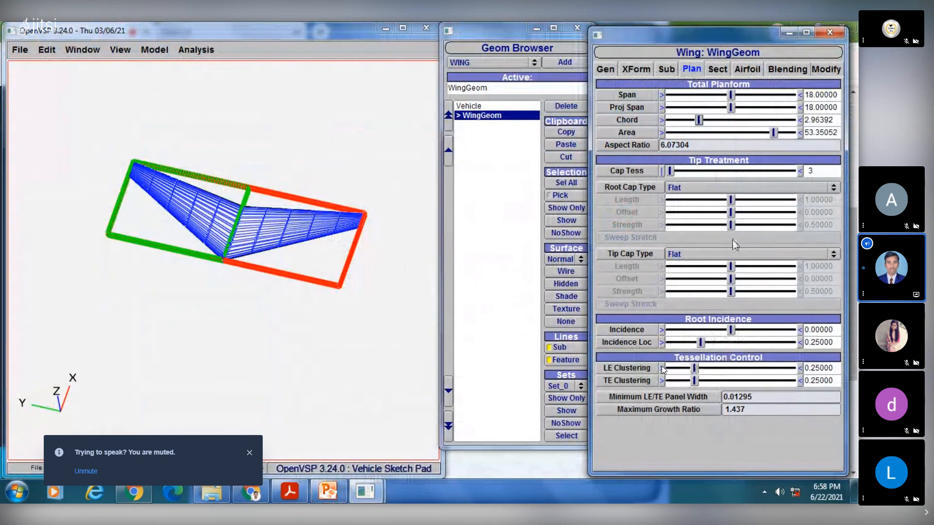
mouse_move(701, 121)
left_mouse_down()
mouse_move(725, 121)
mouse_move(716, 121)
left_mouse_up()
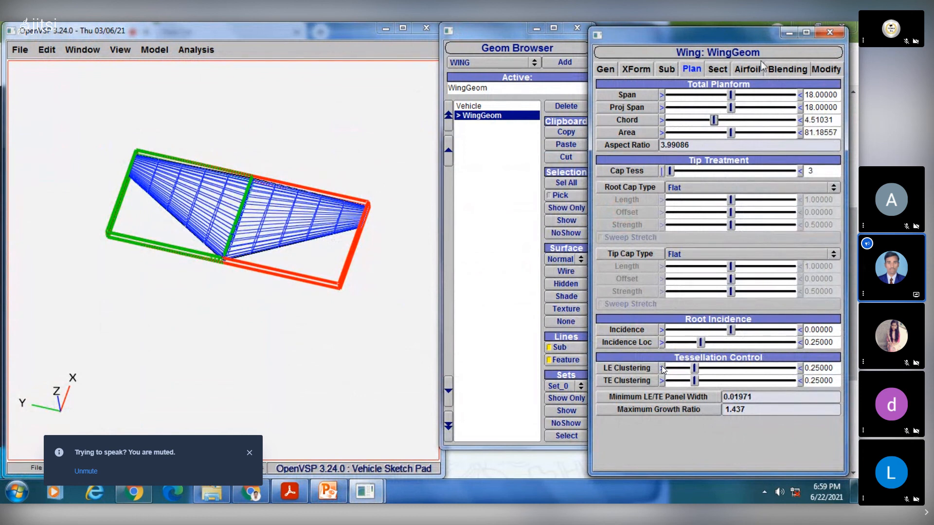
- Look at the wing's airfoil sections and set the sweep of wing section 1 to 45 degrees
left_click(749, 71)
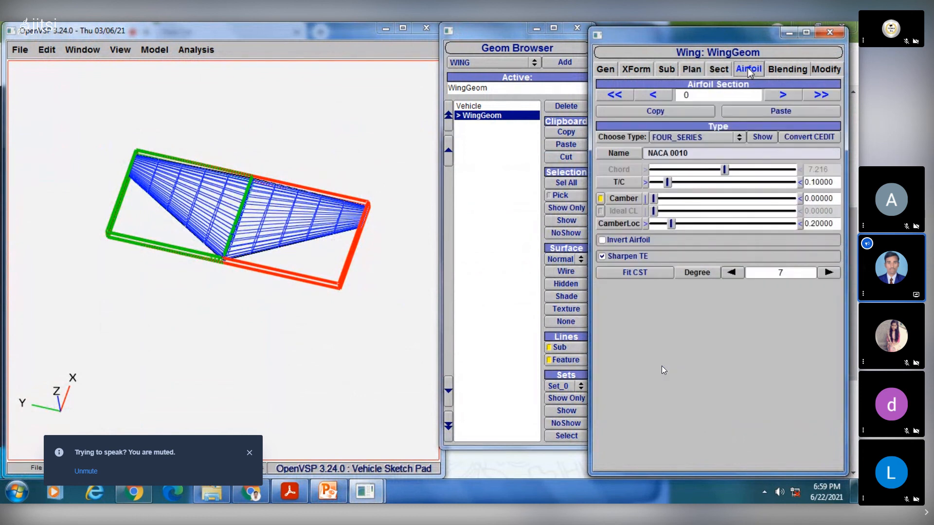
left_click(783, 95)
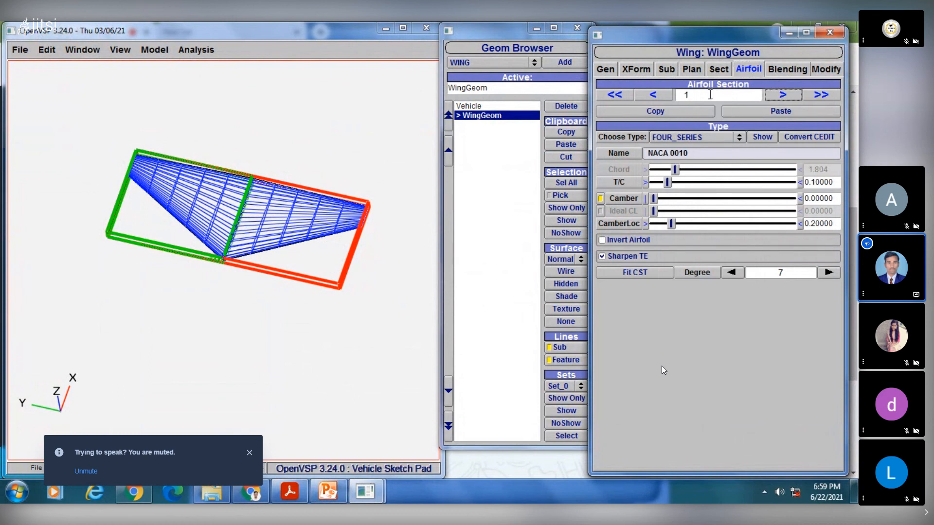
left_click(720, 69)
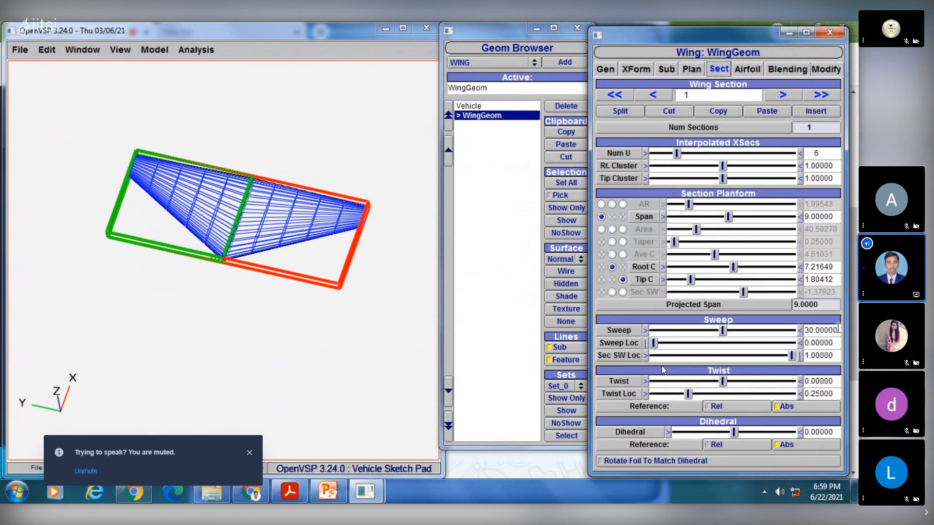
left_click_drag(838, 330, 804, 330)
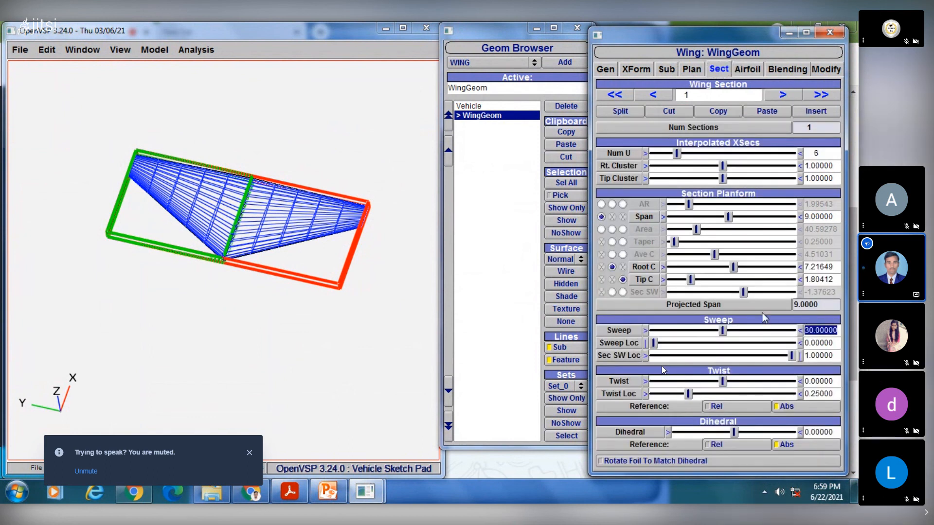
type("45")
key("Return")
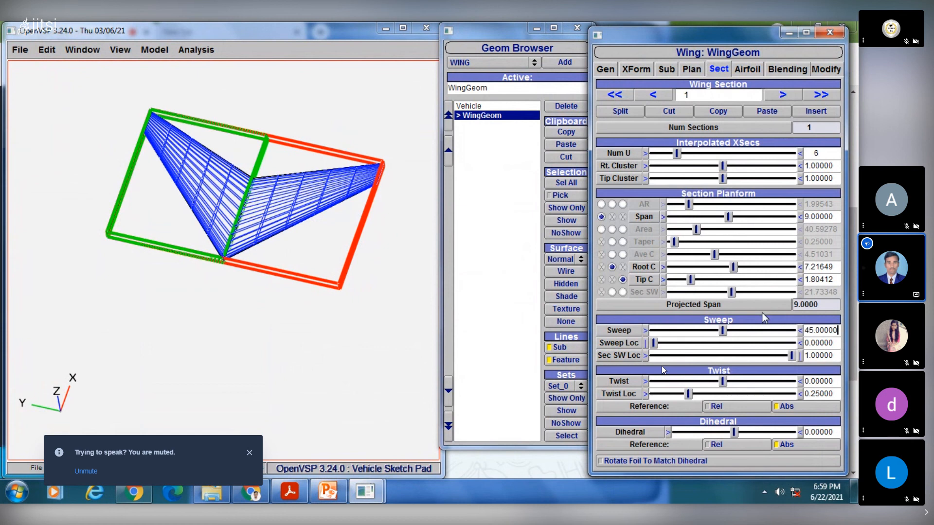
- Set the sweep of wing section 1 to 55 degrees and check the shape against the PowerPoint wing types slide
left_click_drag(839, 330, 777, 328)
type("55")
key("Return")
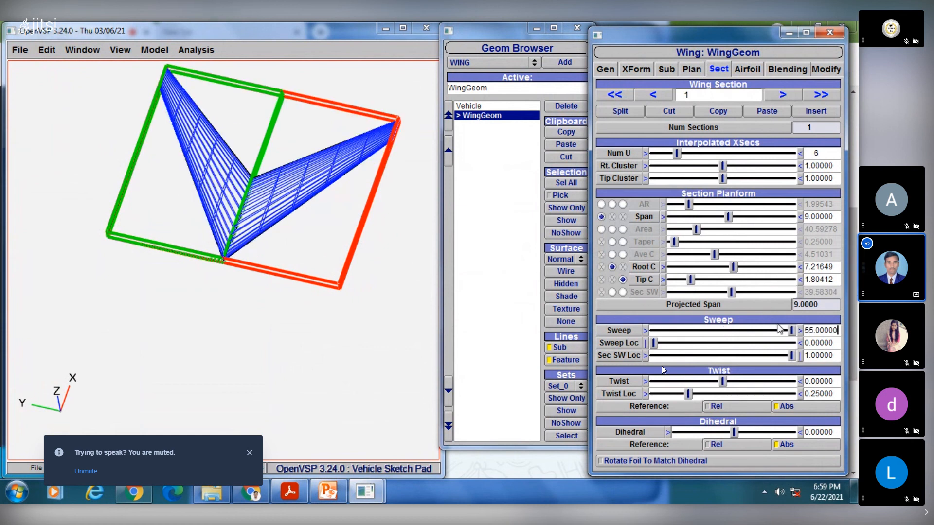
left_click(334, 494)
left_click(334, 494)
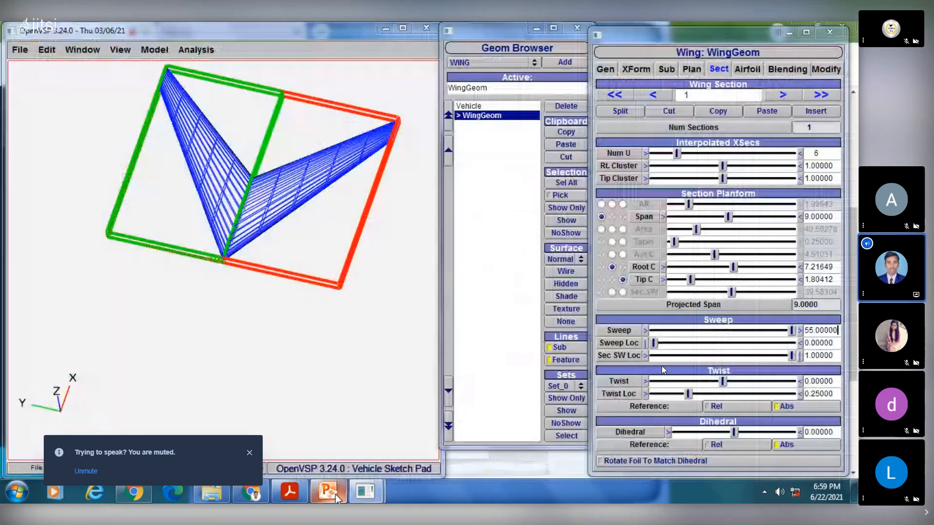
left_click(335, 494)
left_click(334, 494)
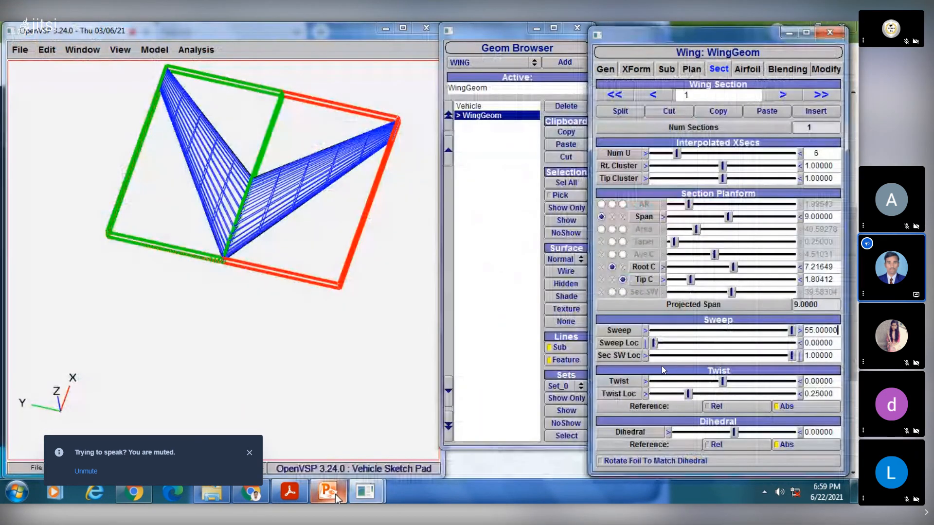
- Increase the total planform chord to about 10.95 to broaden the swept wing into a delta shape
left_click(690, 69)
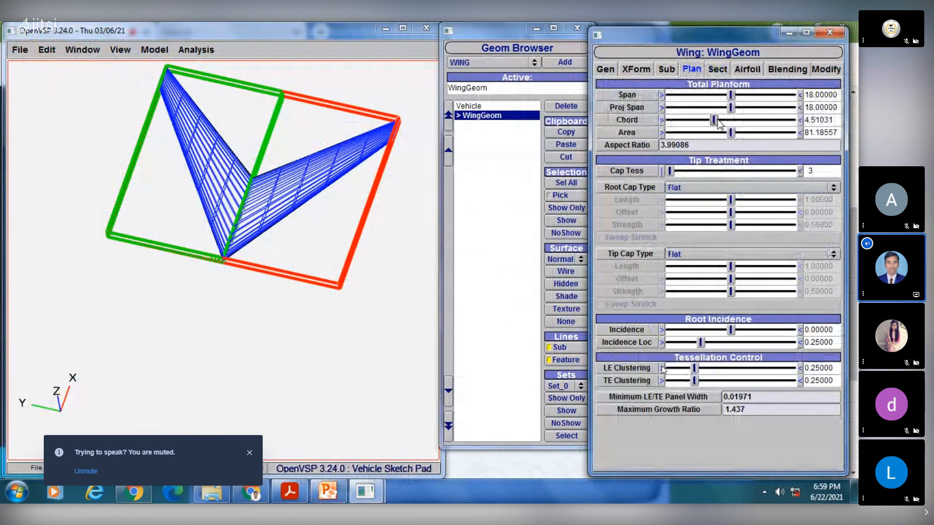
left_click_drag(719, 124, 793, 103)
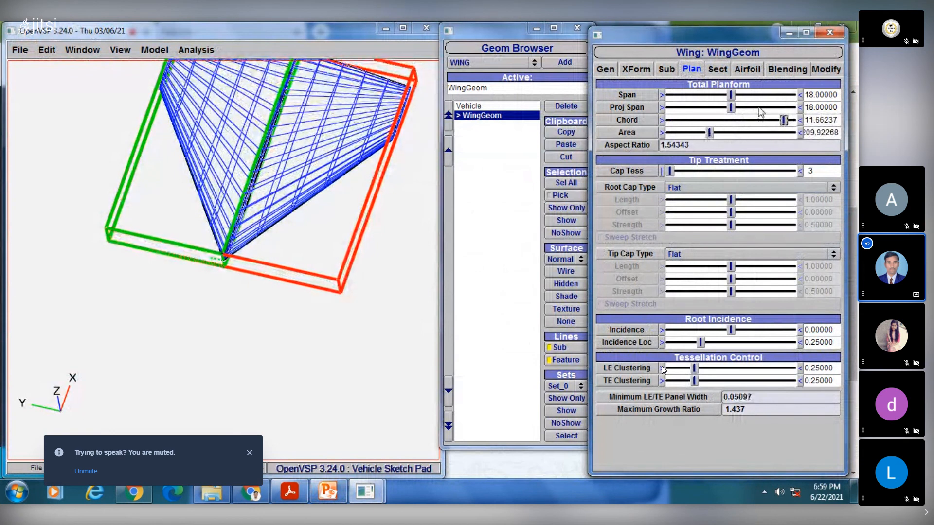
left_click_drag(351, 221, 319, 322)
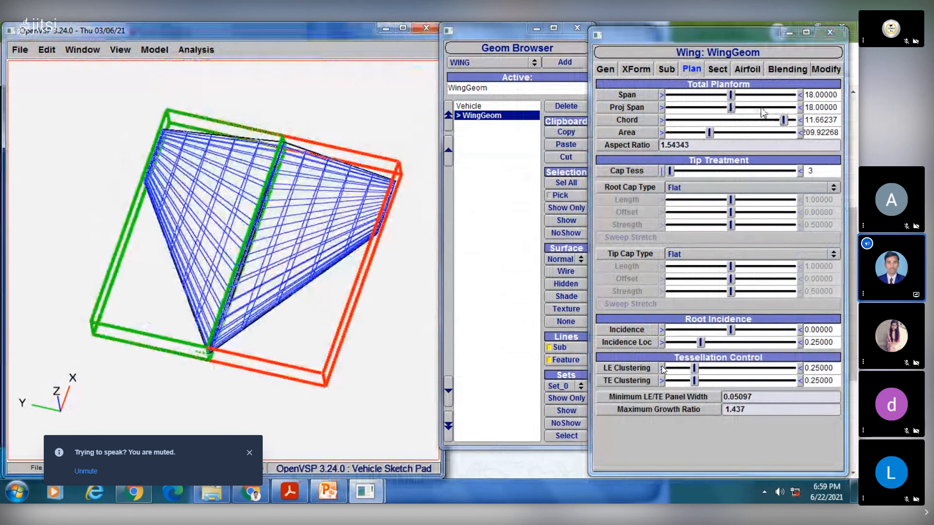
left_click_drag(783, 120, 777, 121)
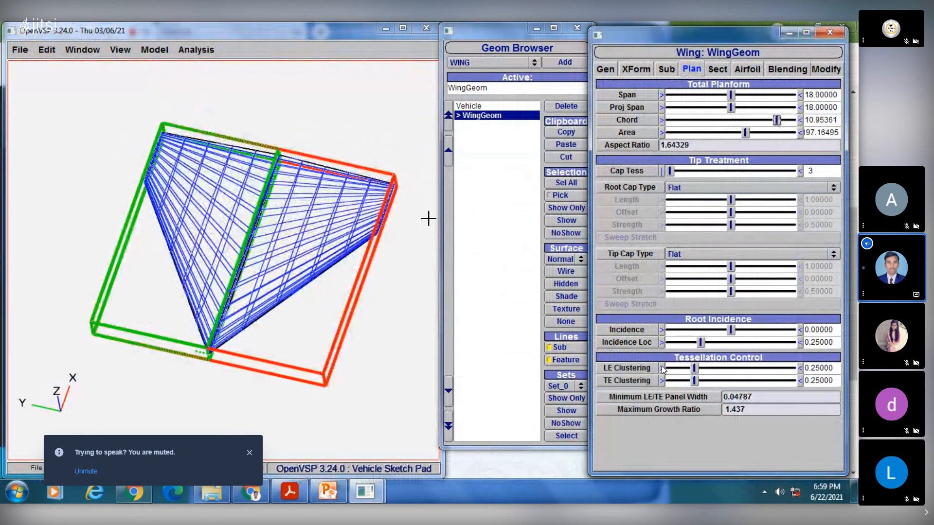
left_click_drag(267, 271, 491, 193)
- Reselect the wing, display it as a shaded surface and view it from a low angle
left_click(503, 117)
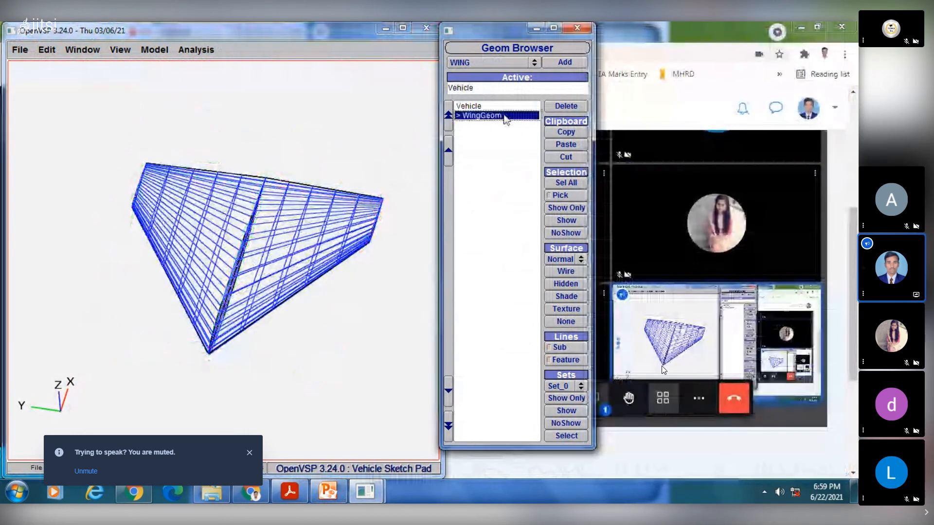
left_click(506, 117)
left_click(566, 296)
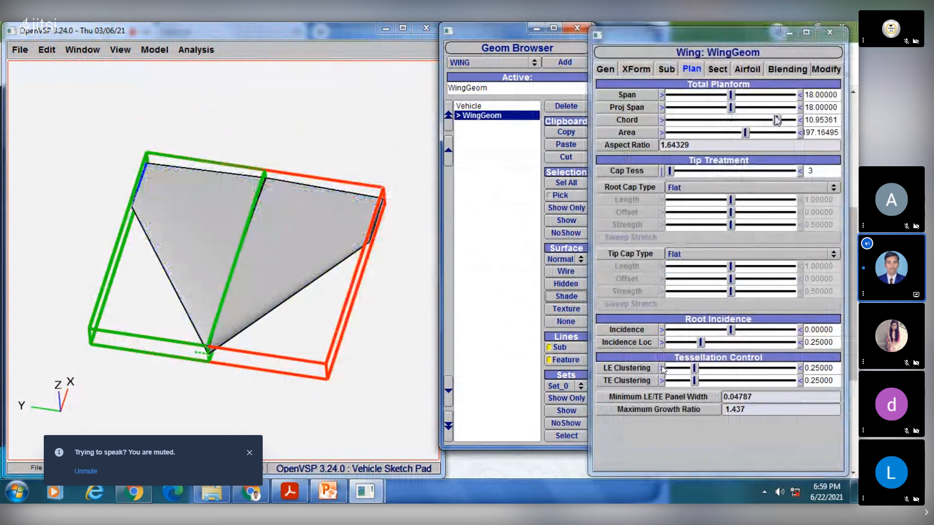
left_click_drag(359, 278, 318, 199)
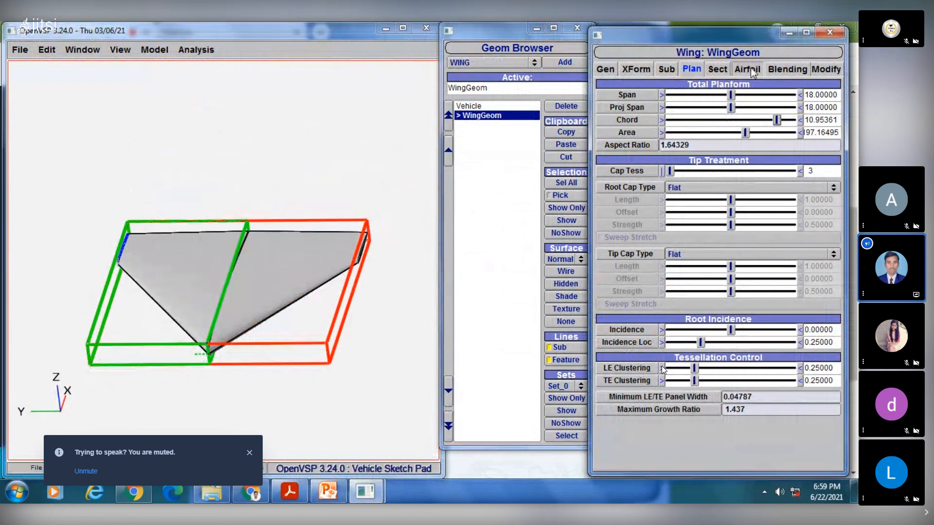
- Set the airfoil T/C to about 0.218 for section 0 and 0.209 for section 1, and inspect the wing in wireframe
left_click(753, 70)
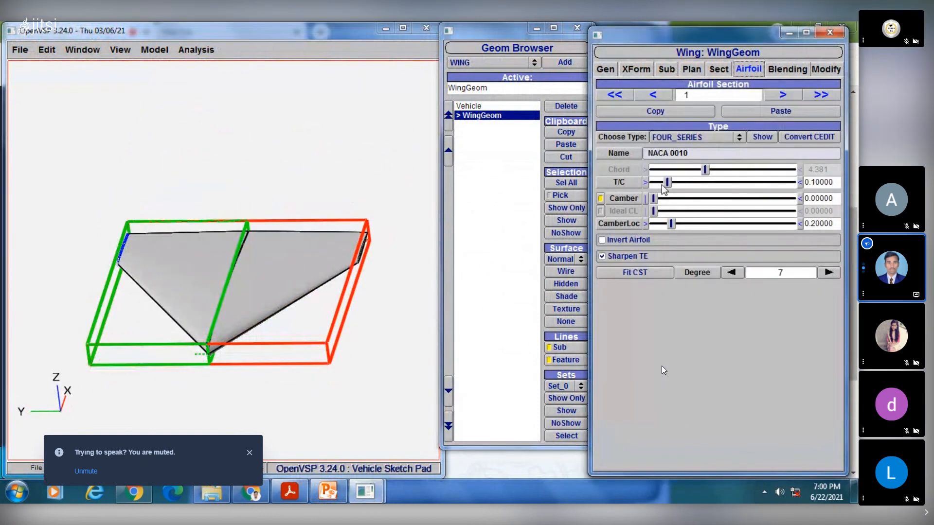
left_click_drag(667, 183, 715, 184)
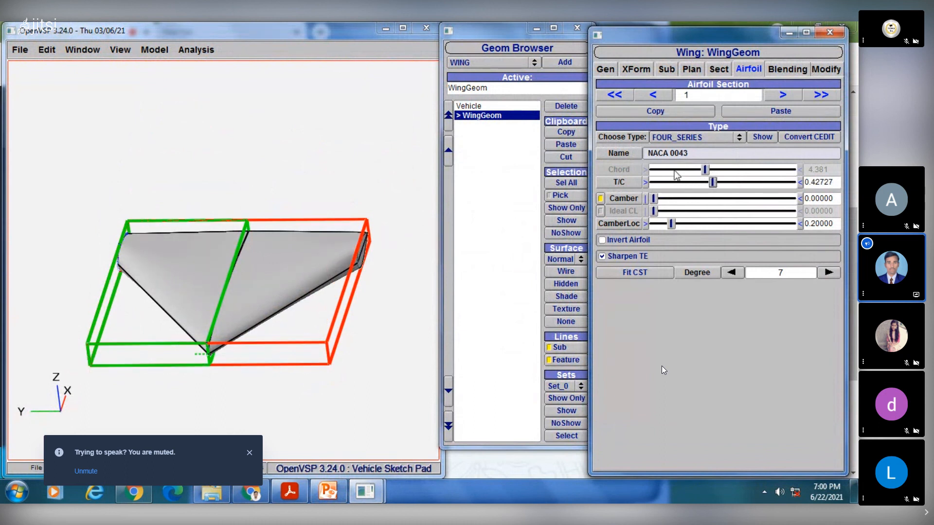
left_click(655, 95)
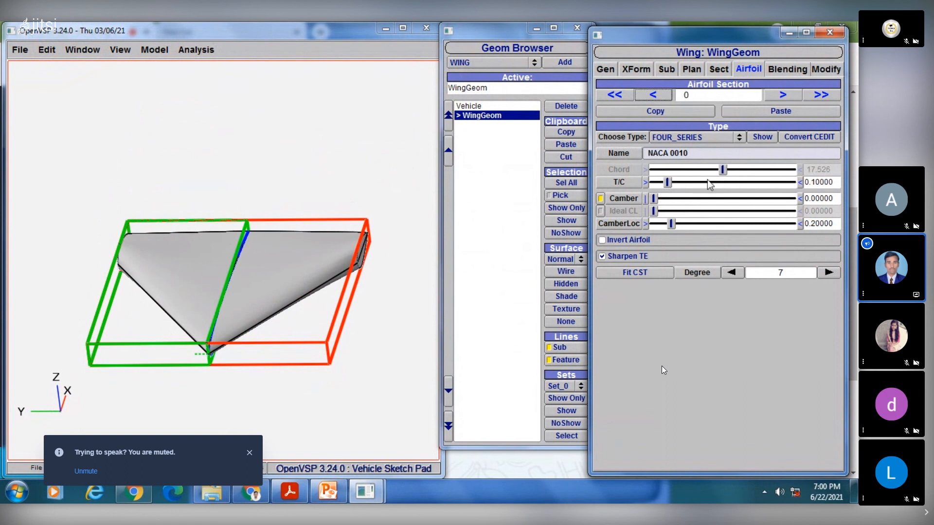
left_click_drag(668, 185, 688, 186)
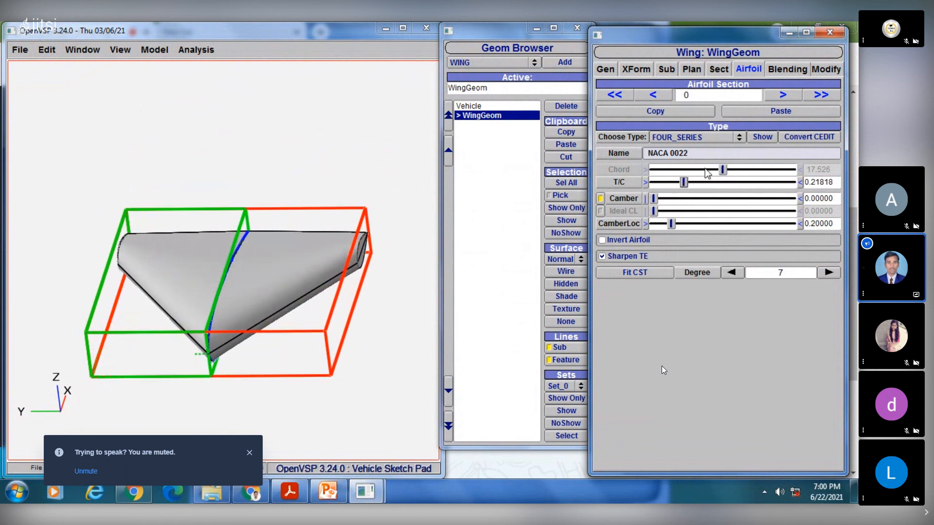
left_click(778, 95)
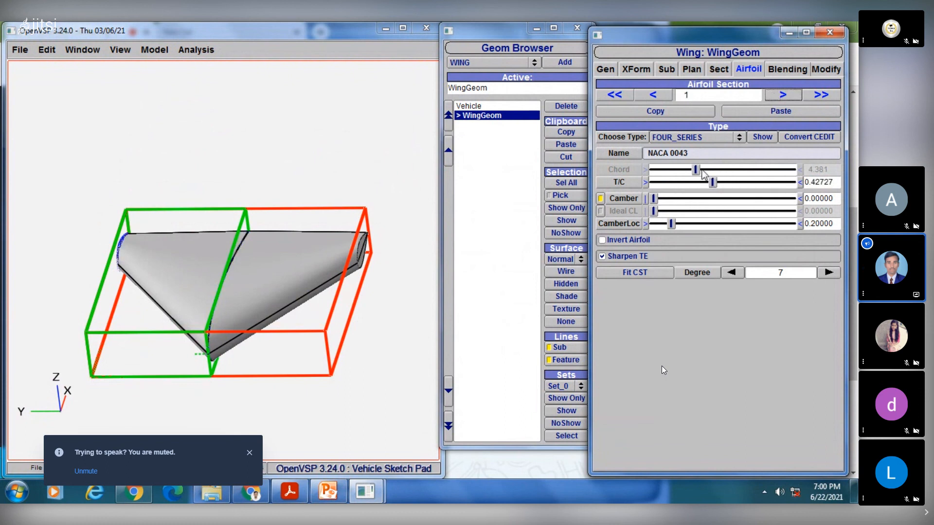
left_click_drag(716, 186, 682, 187)
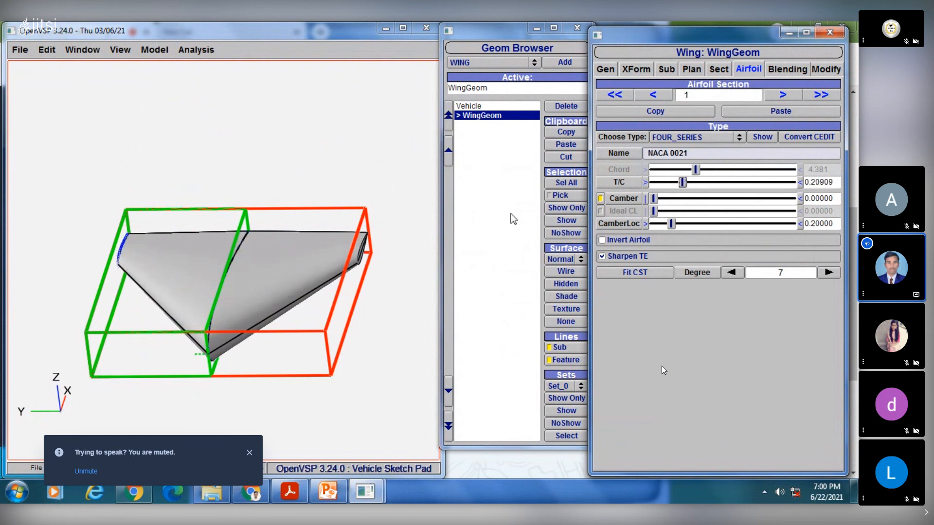
left_click(565, 271)
left_click_drag(273, 219, 254, 316)
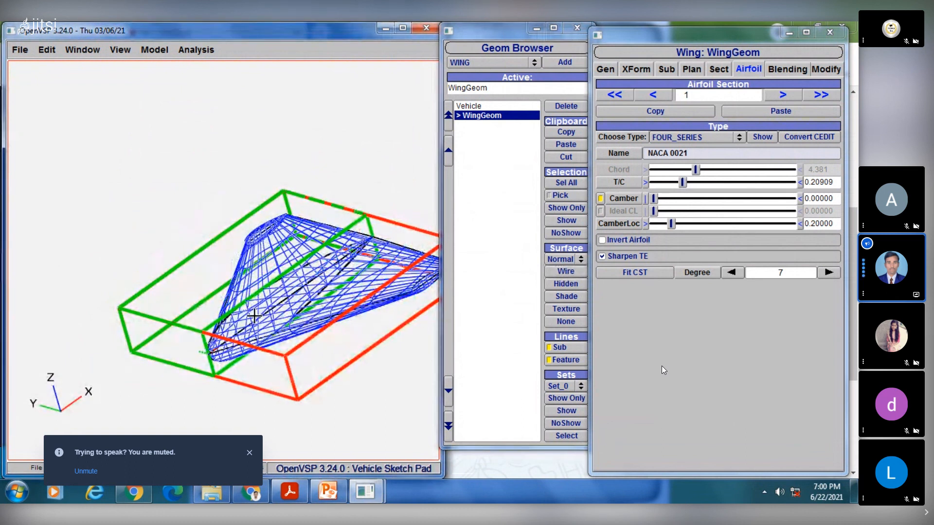
- Recheck the wing types slide in PowerPoint and look through the airfoil types available for section 1
left_click(325, 494)
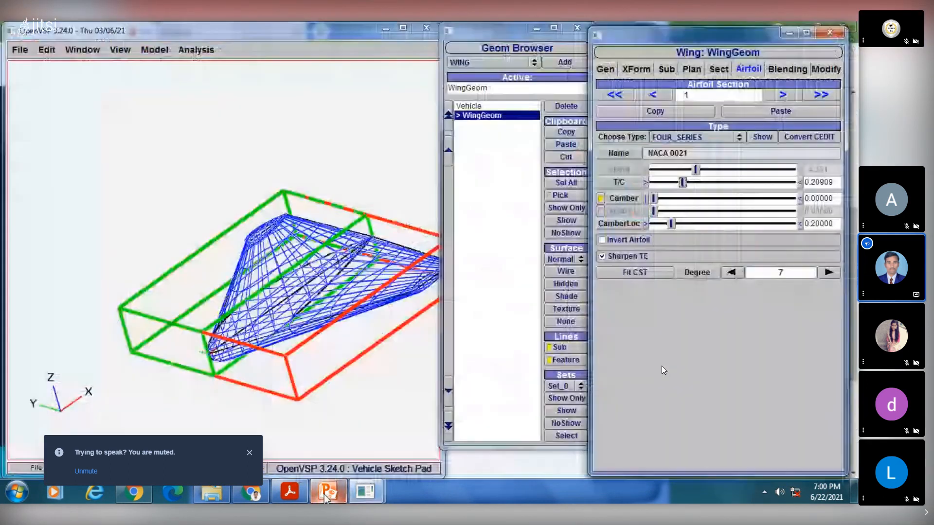
left_click(325, 494)
left_click(708, 138)
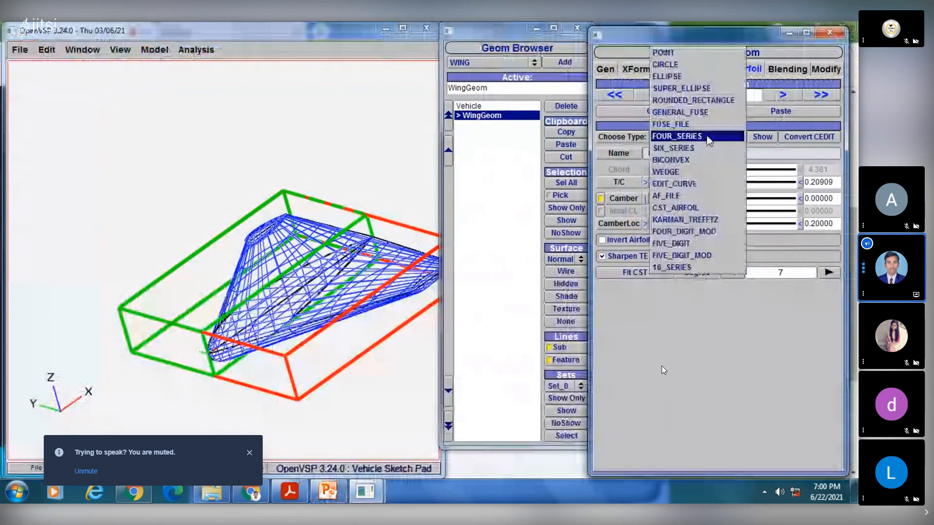
left_click(690, 367)
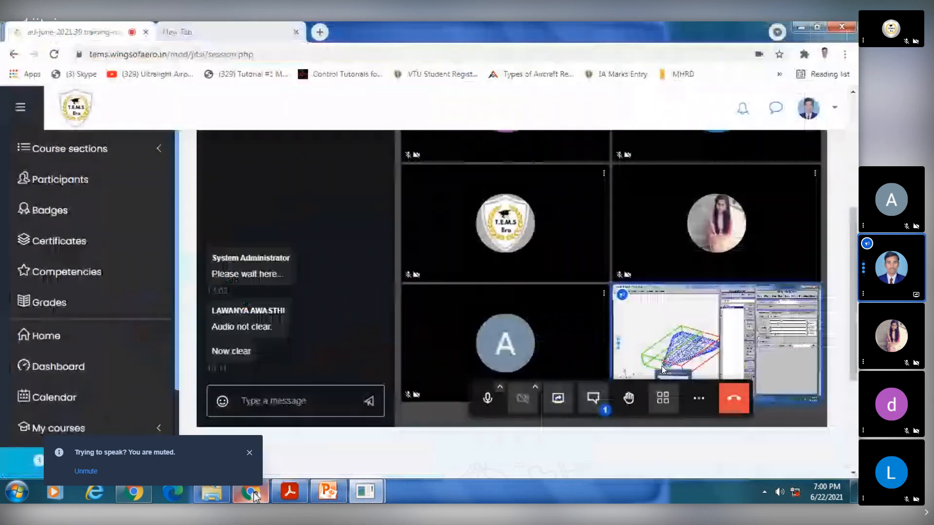
- Switch to the training room meeting in Chrome and look over the chat and participants
left_click(250, 493)
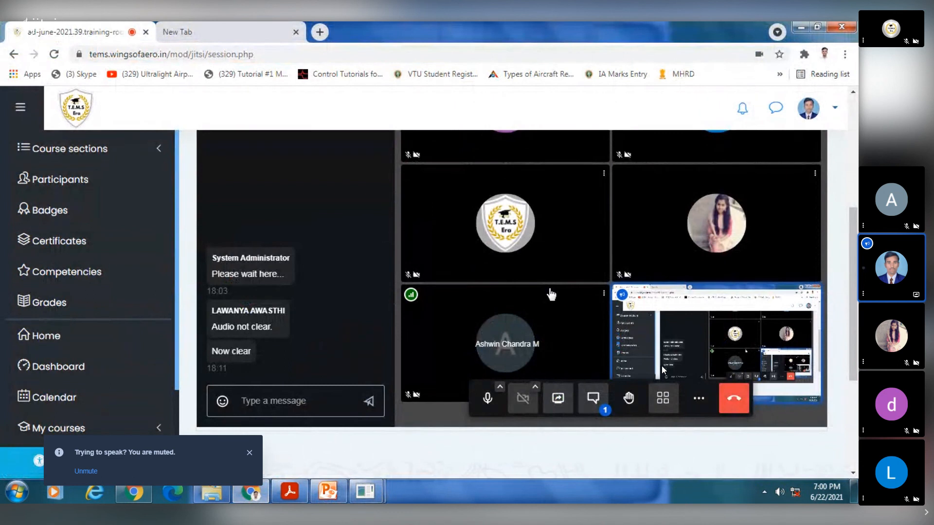
scroll(663, 370, "up", 3)
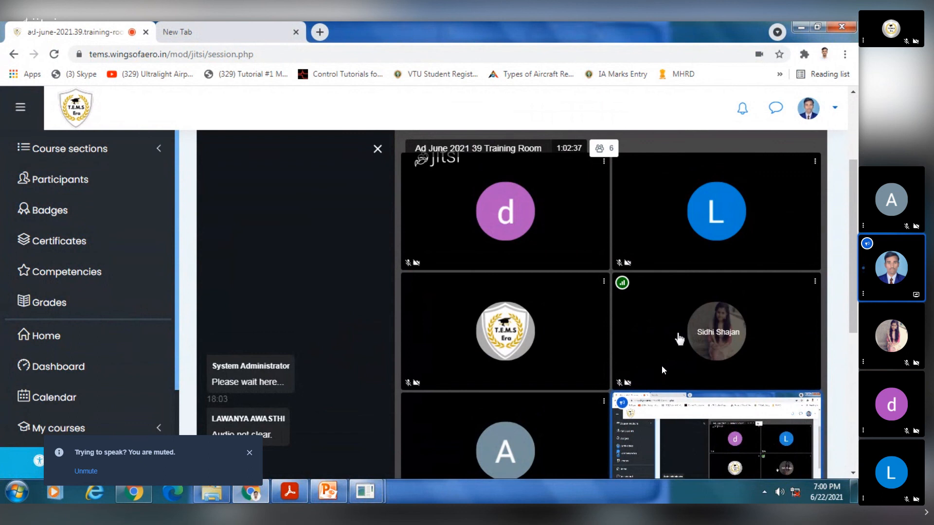
- Check the latest training room chat messages, and switch to PowerPoint to display the assignment on slide 28
scroll(680, 339, "down", 1)
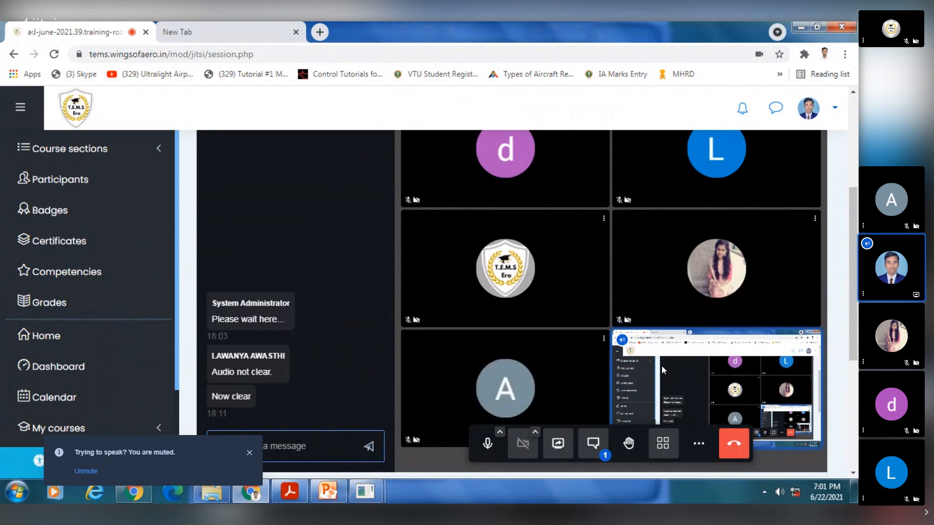
left_click(327, 492)
scroll(61, 388, "down", 10)
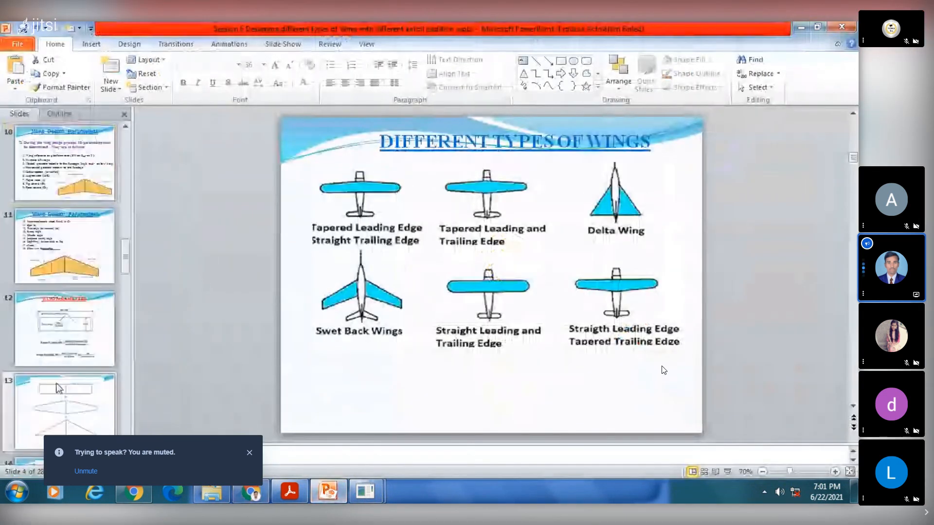
scroll(61, 388, "down", 3)
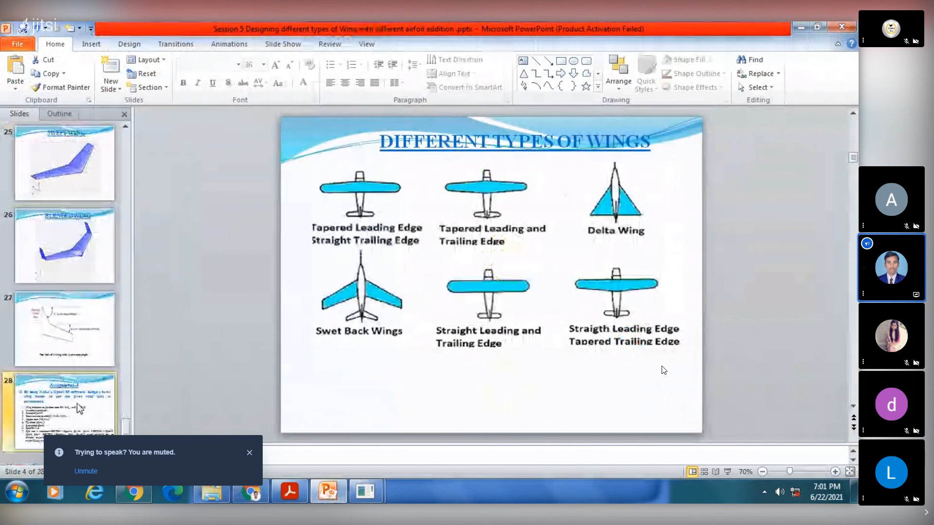
left_click(96, 396)
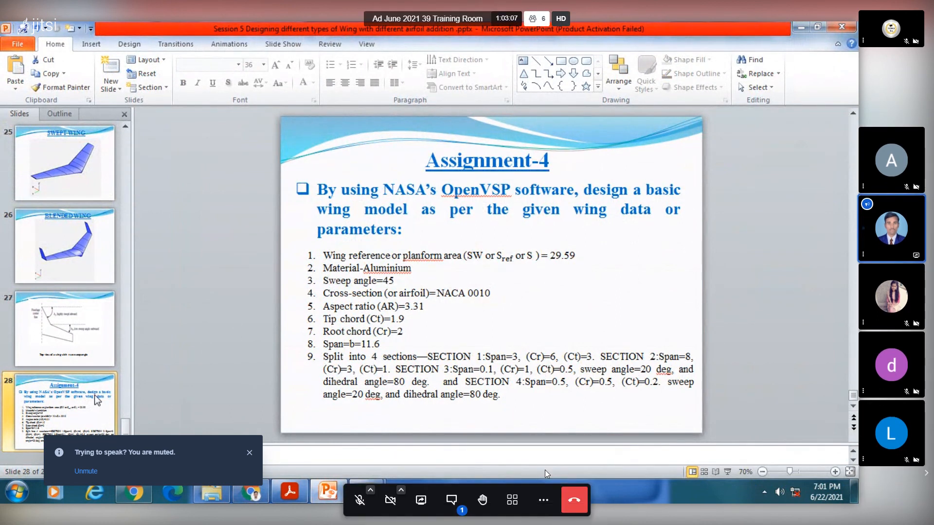
- Open the meeting chat to read the participants' messages, and close it again
left_click(460, 501)
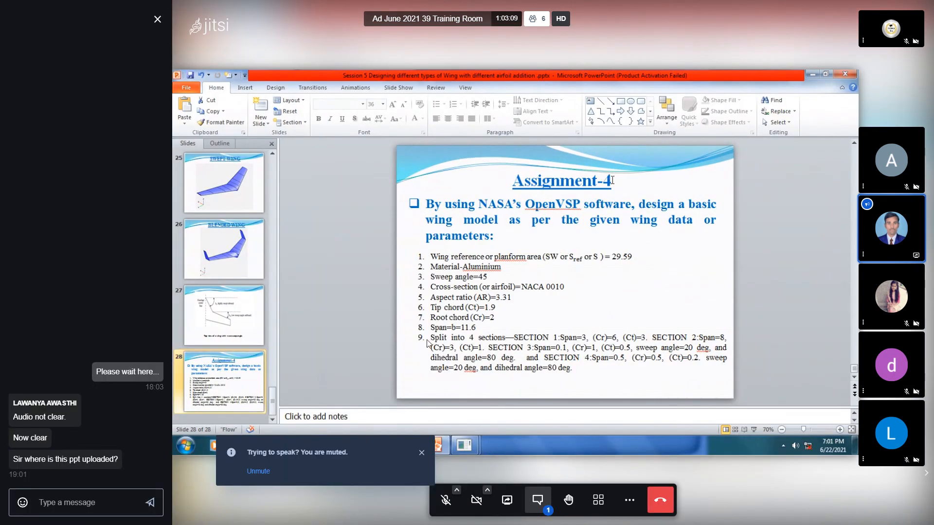
left_click(157, 20)
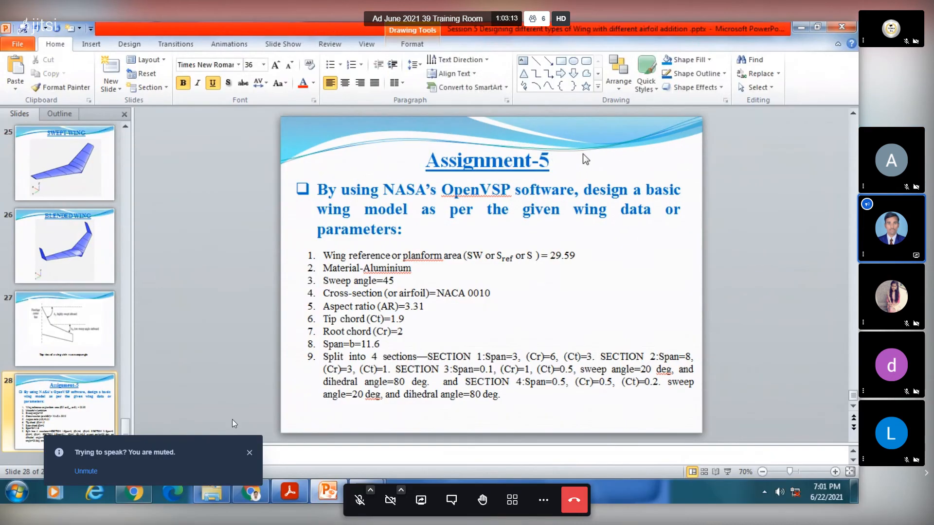